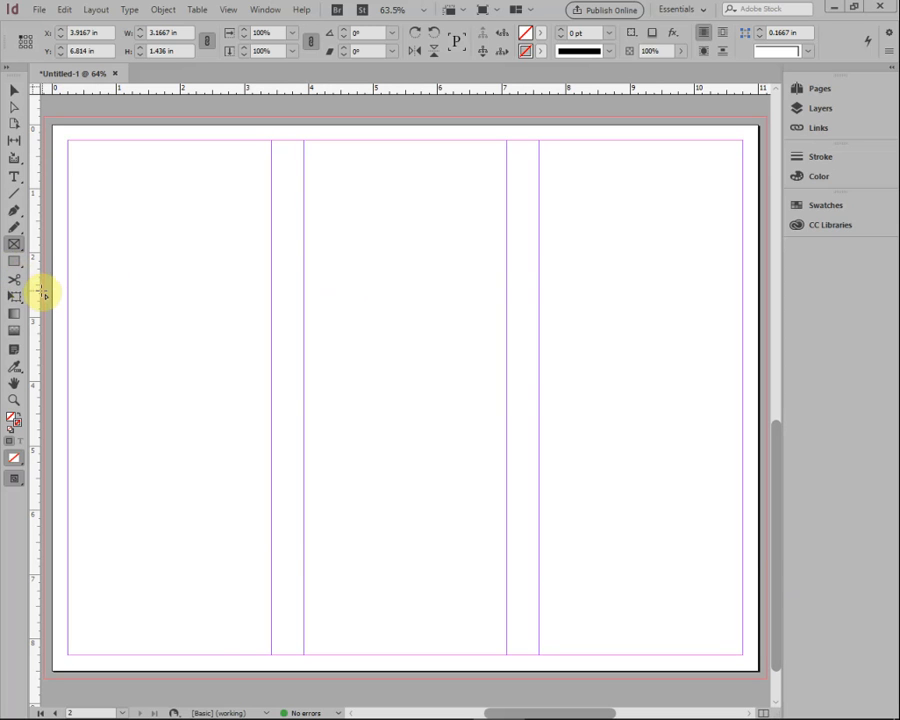
- Place vertical guides centred in both column gutters of page 2 and draw an 11.25 by 8.75 in rectangle covering the page to the bleed
left_click_drag(40, 300, 522, 340)
left_click_drag(34, 308, 287, 331)
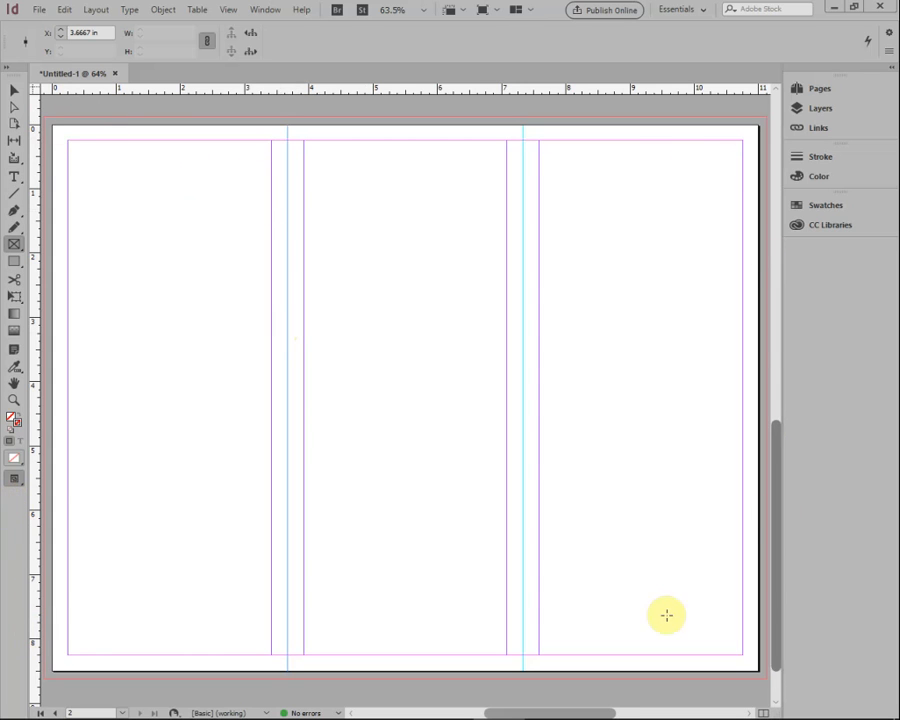
left_click(12, 263)
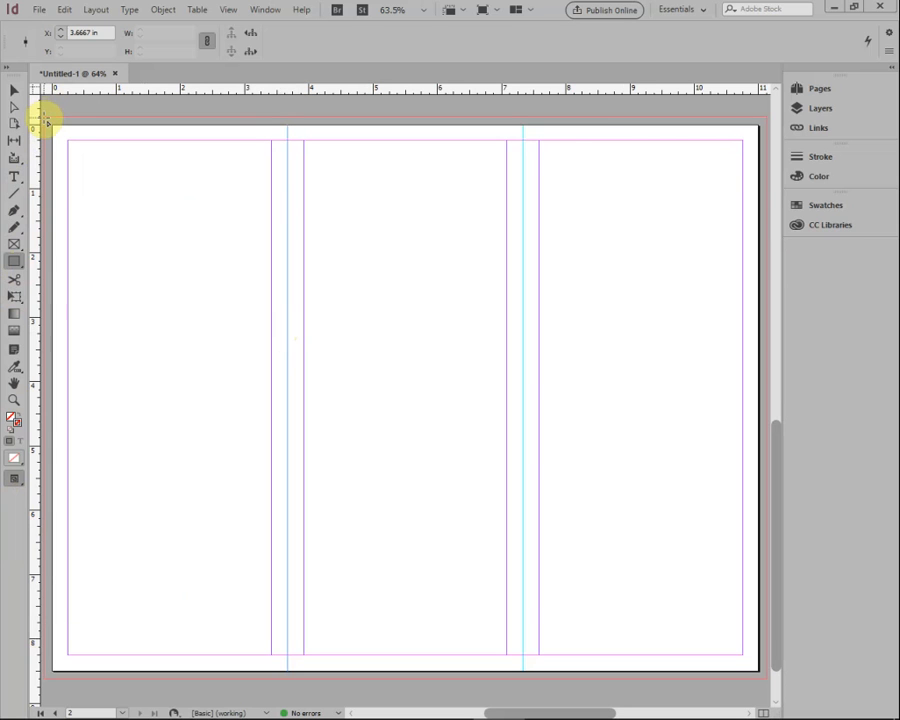
mouse_move(45, 120)
left_mouse_down()
mouse_move(310, 340)
mouse_move(459, 545)
mouse_move(639, 655)
mouse_move(701, 659)
mouse_move(764, 679)
left_mouse_up()
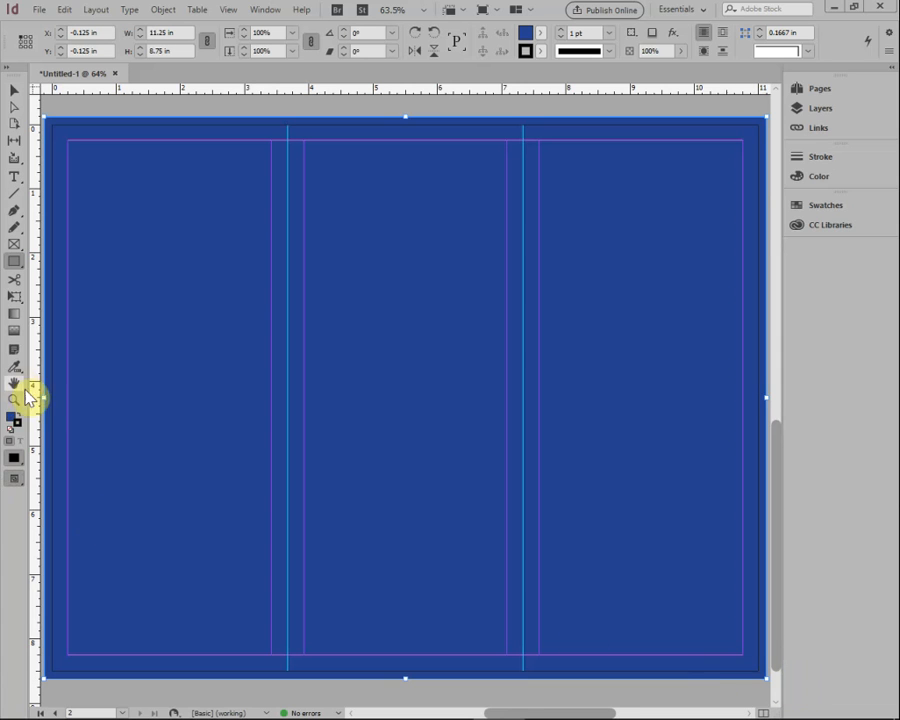
- Set the full-page rectangle's fill to a pale yellow with C 9, M 7, Y 52, K 0
left_click(13, 422)
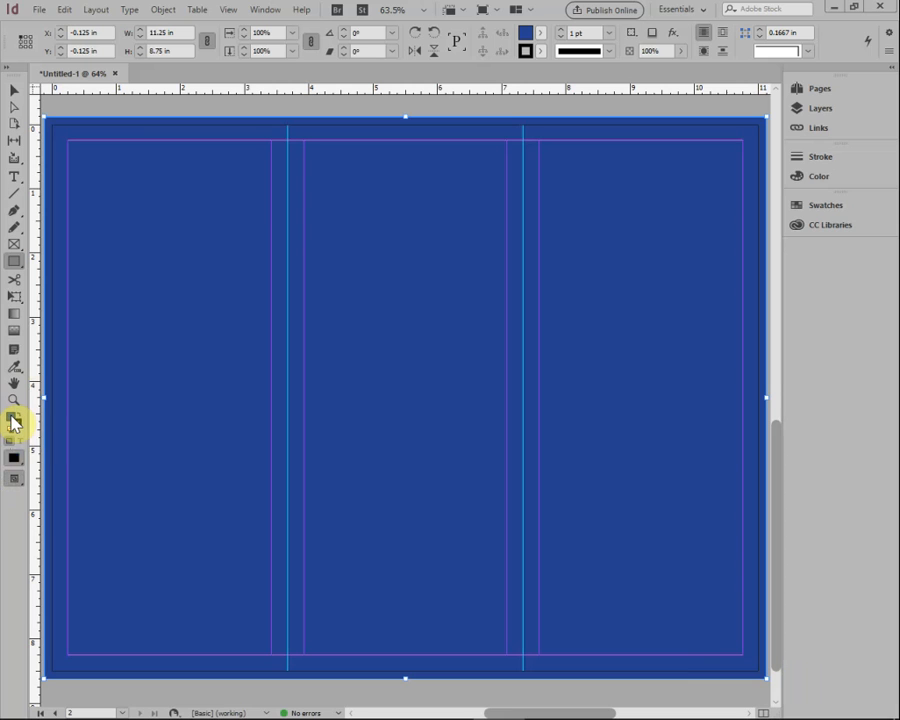
double_click(13, 422)
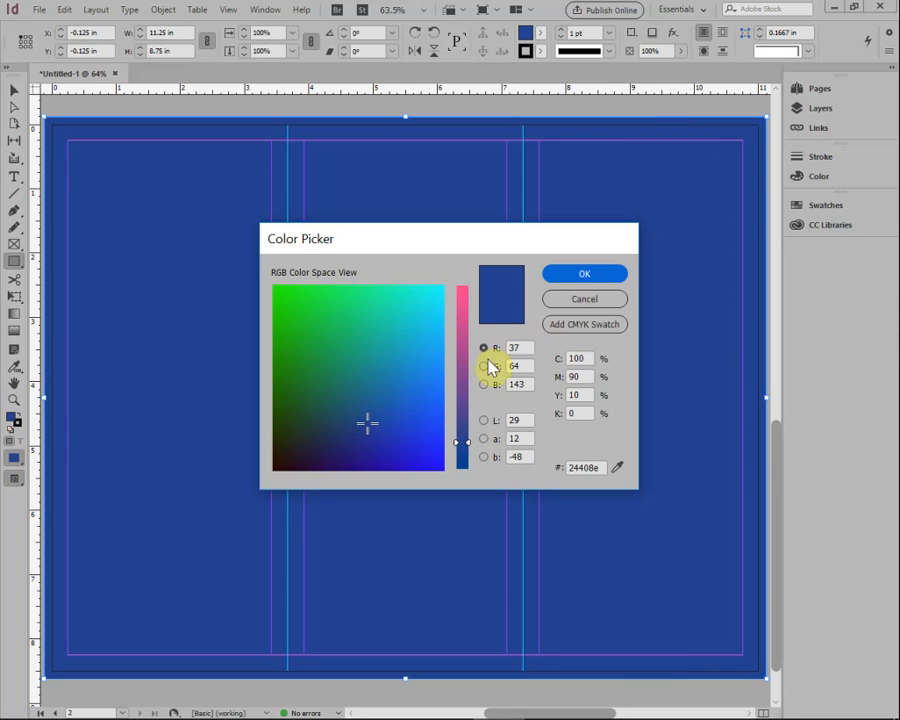
double_click(577, 357)
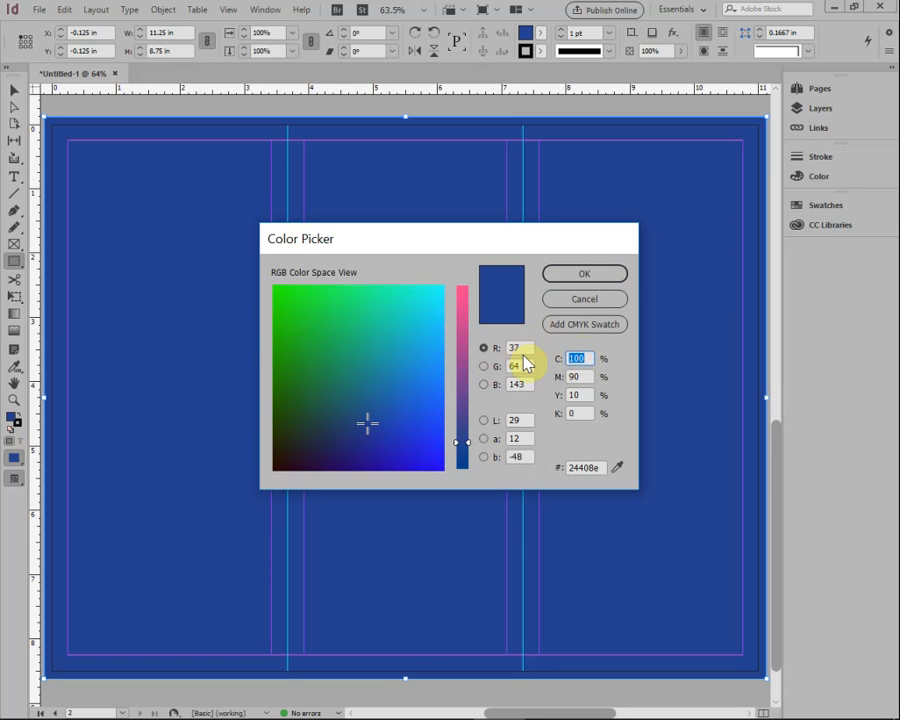
type("9")
key("Tab")
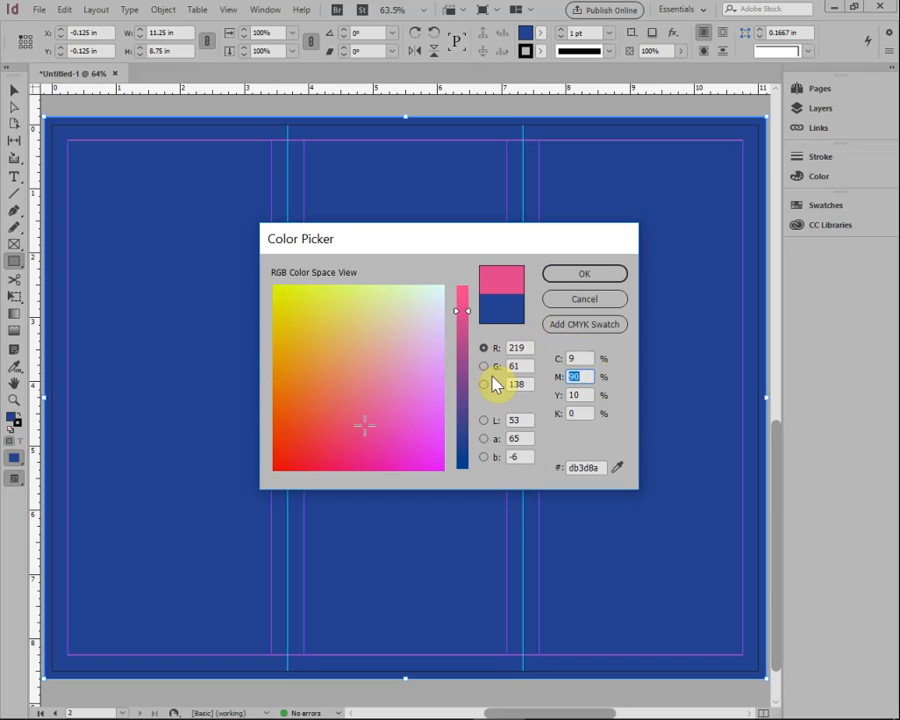
type("7")
double_click(582, 394)
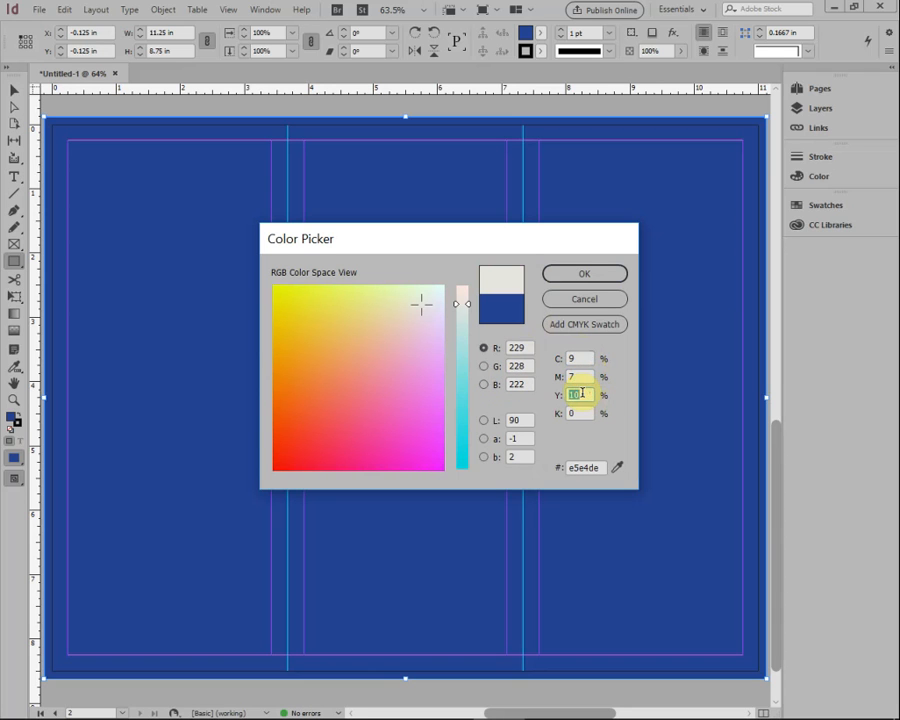
type("52")
left_click(570, 277)
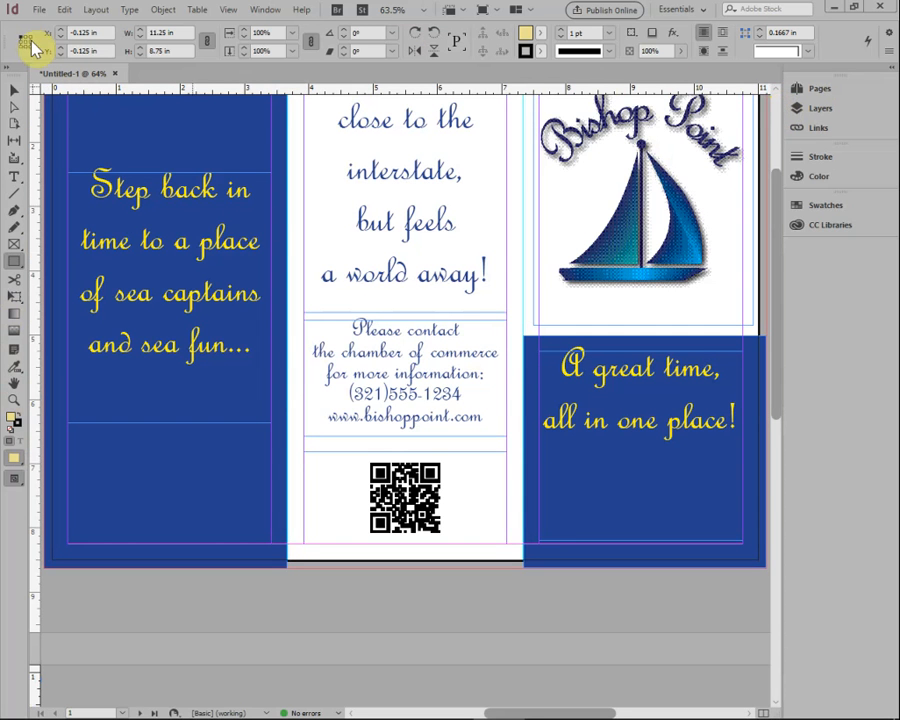
- Copy the blue box from page 1's right panel to page 2's upper-left bleed corner and shorten it to about 2.85 in high
left_click(12, 92)
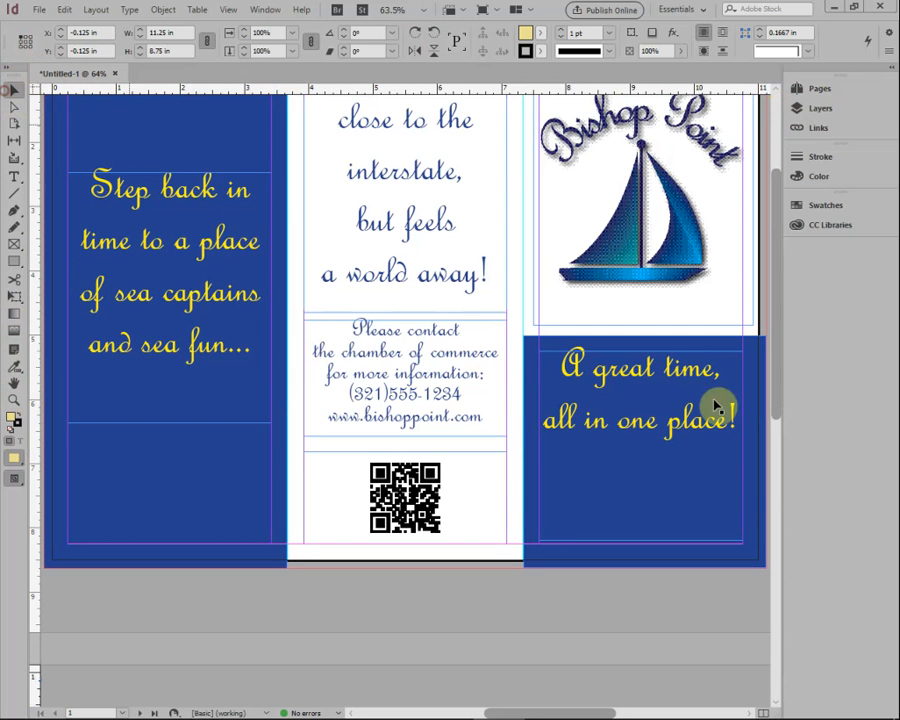
left_click(756, 455)
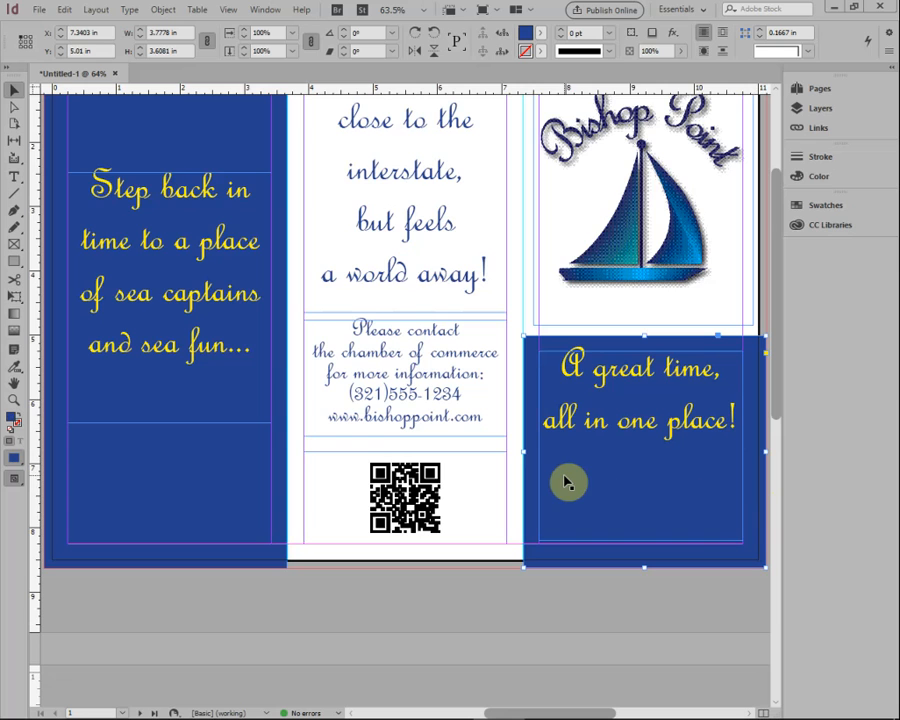
left_click(779, 636)
mouse_move(779, 627)
left_mouse_down()
mouse_move(782, 585)
mouse_move(782, 628)
left_mouse_up()
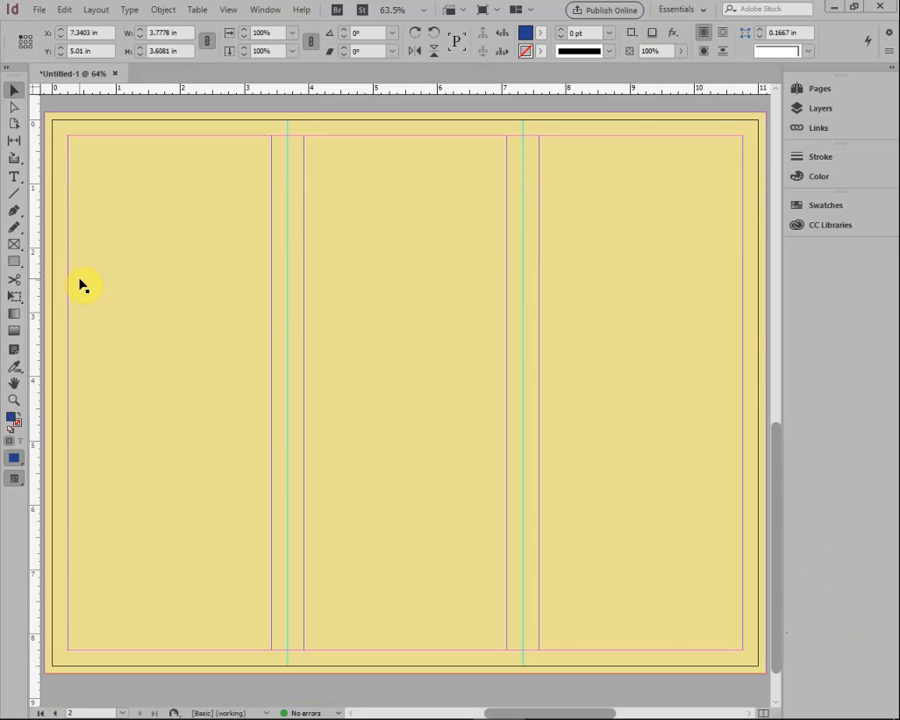
left_click(779, 104)
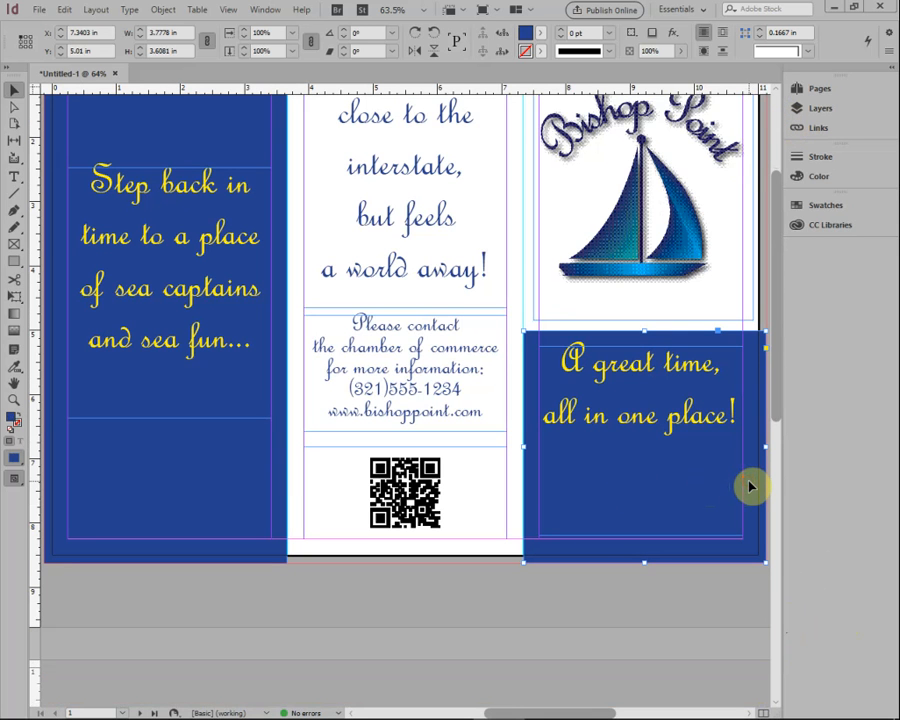
left_click(779, 625)
key("ctrl+v")
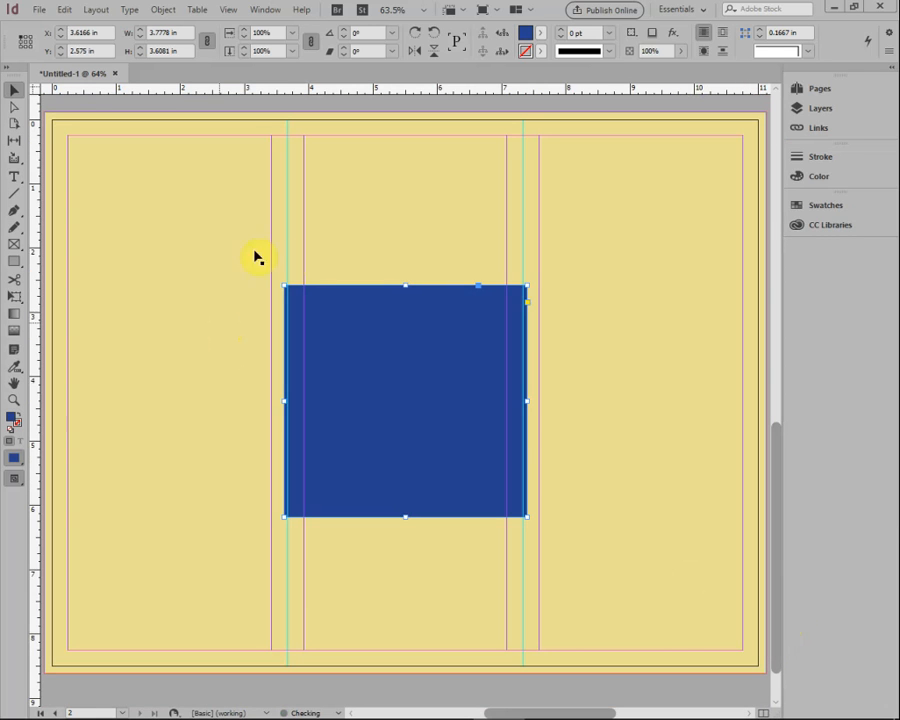
left_click_drag(368, 348, 131, 179)
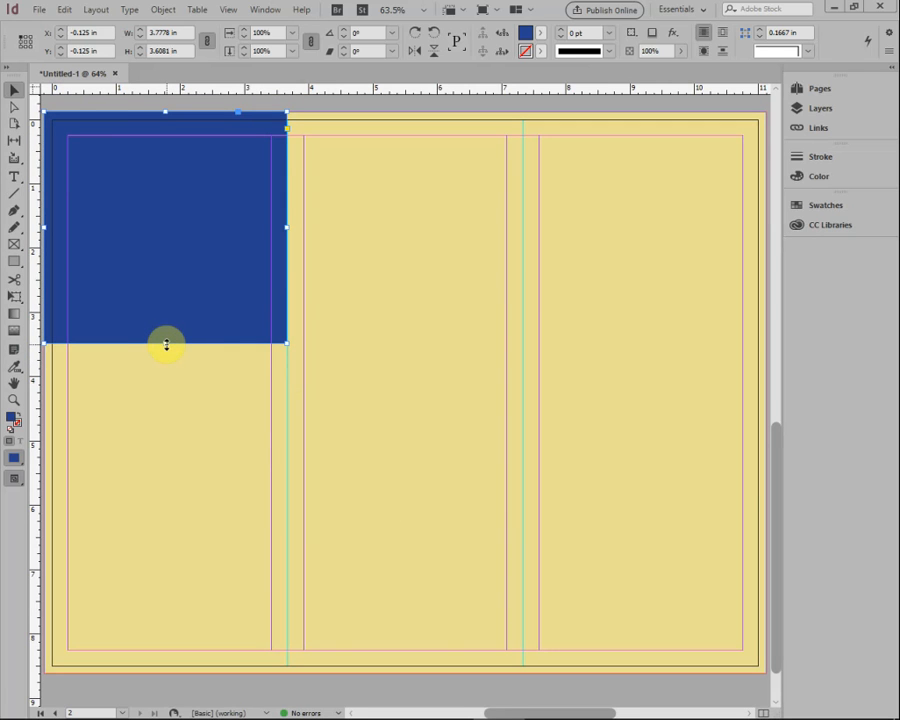
left_click_drag(166, 344, 164, 292)
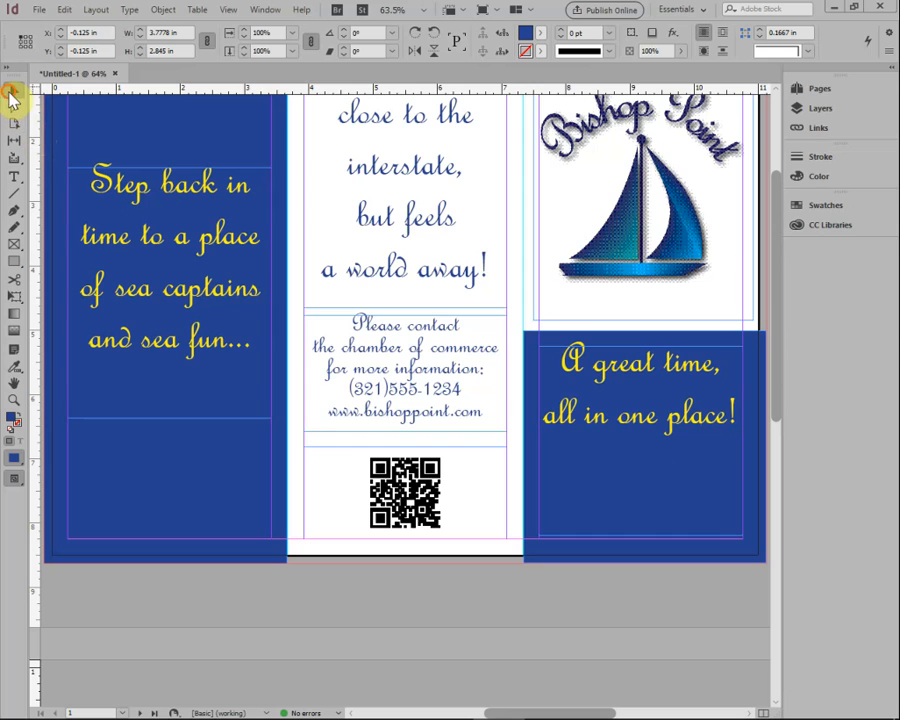
- Copy page 1's "A great time, all in one place!" text frame onto page 2's blue box at the margin corner, shortened to about 2.39 in high
left_click(632, 368)
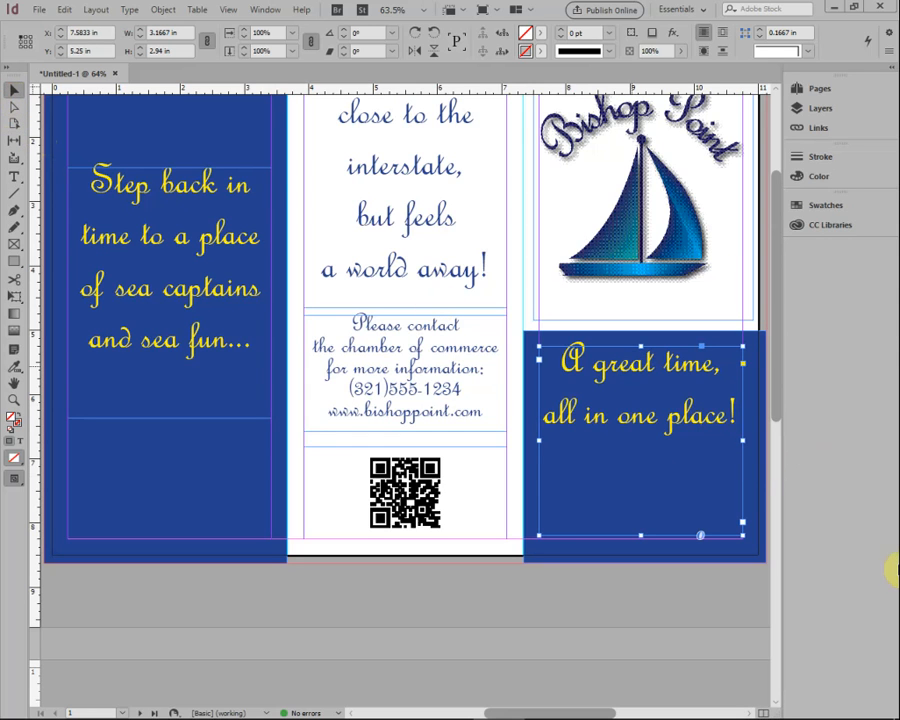
left_click(779, 651)
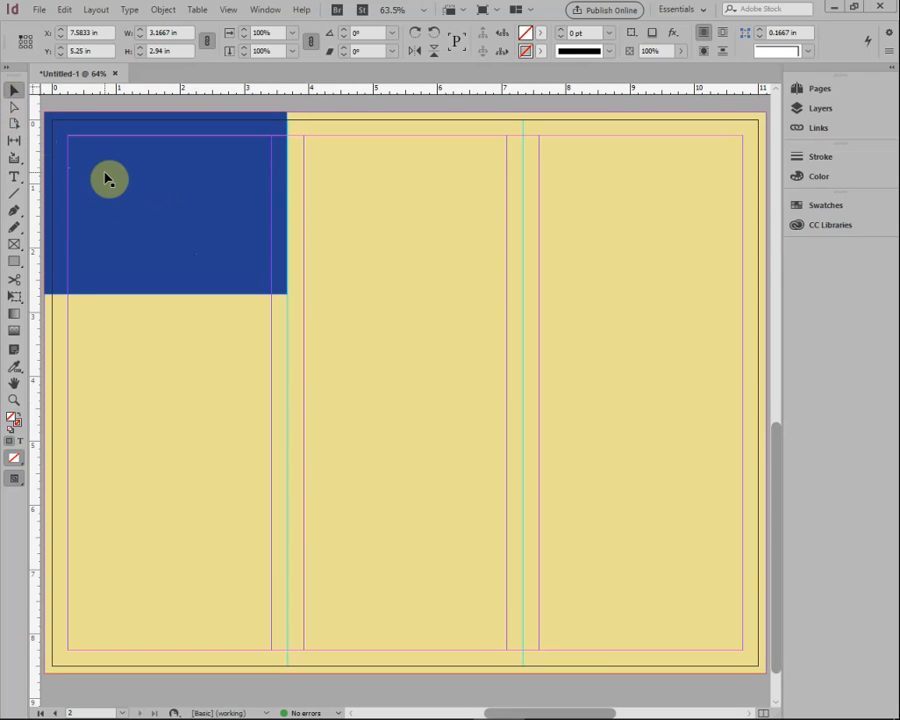
key("ctrl+v")
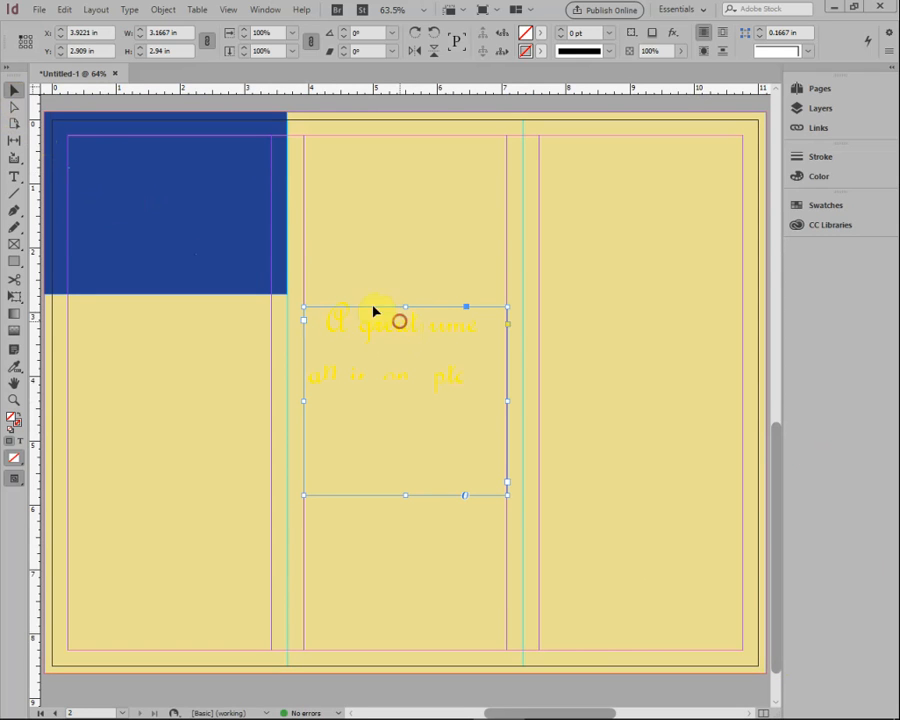
left_click_drag(128, 145, 161, 156)
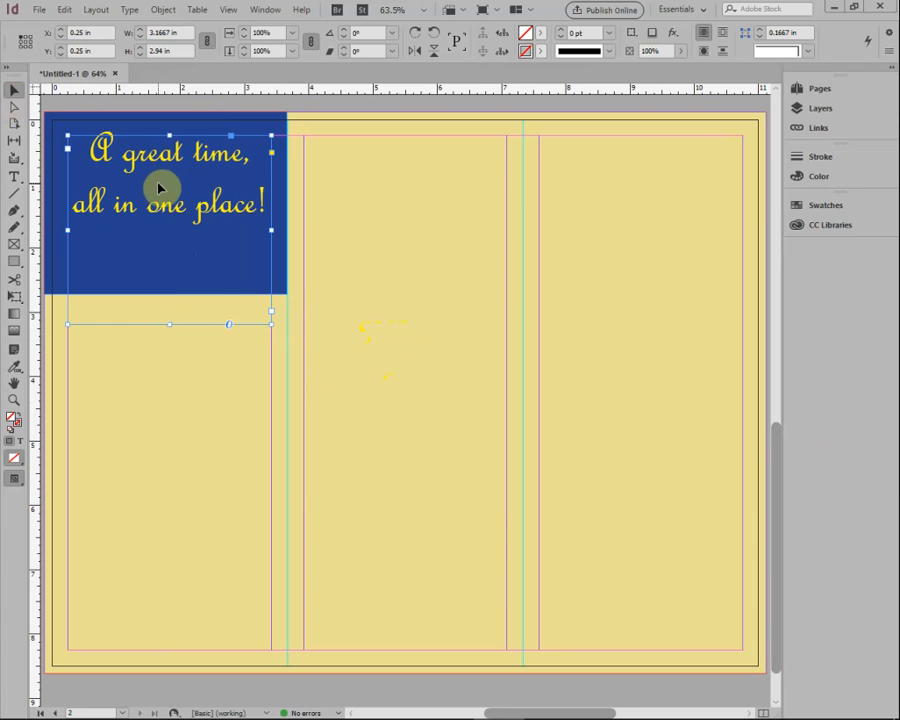
left_click_drag(170, 322, 167, 251)
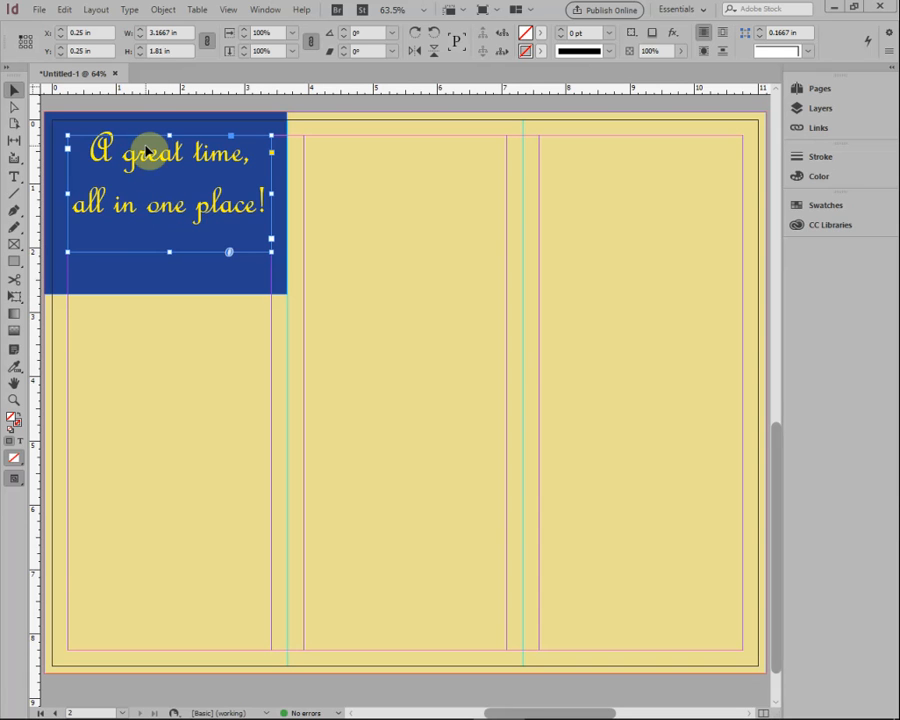
left_click_drag(169, 252, 167, 290)
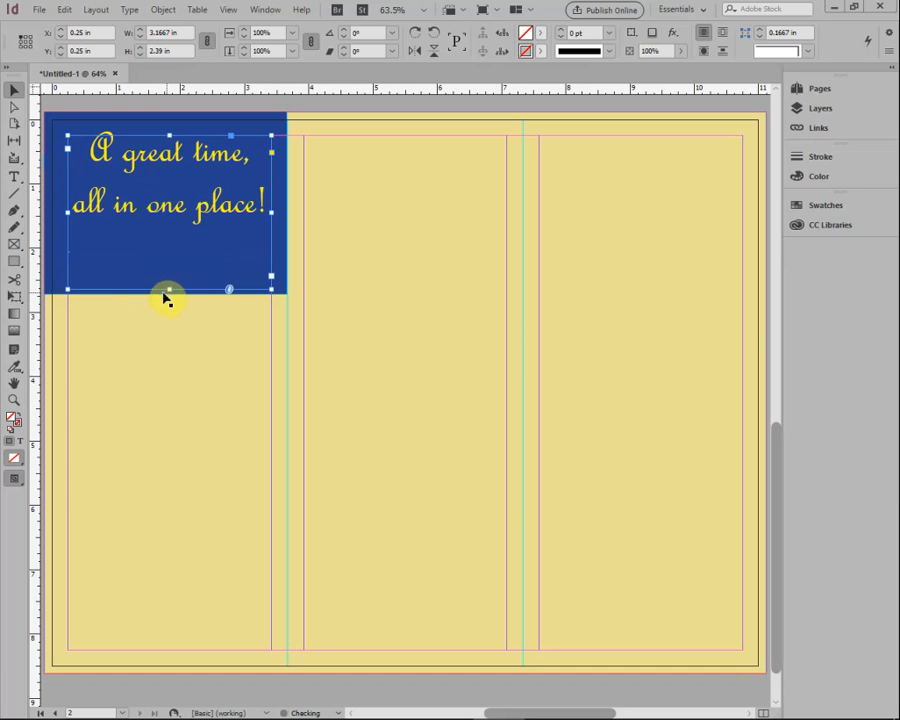
- Replace the copied frame's text with "Picture yourself", "here this" and "Summer!" on three separate lines
left_click(14, 176)
left_click_drag(271, 207, 256, 203)
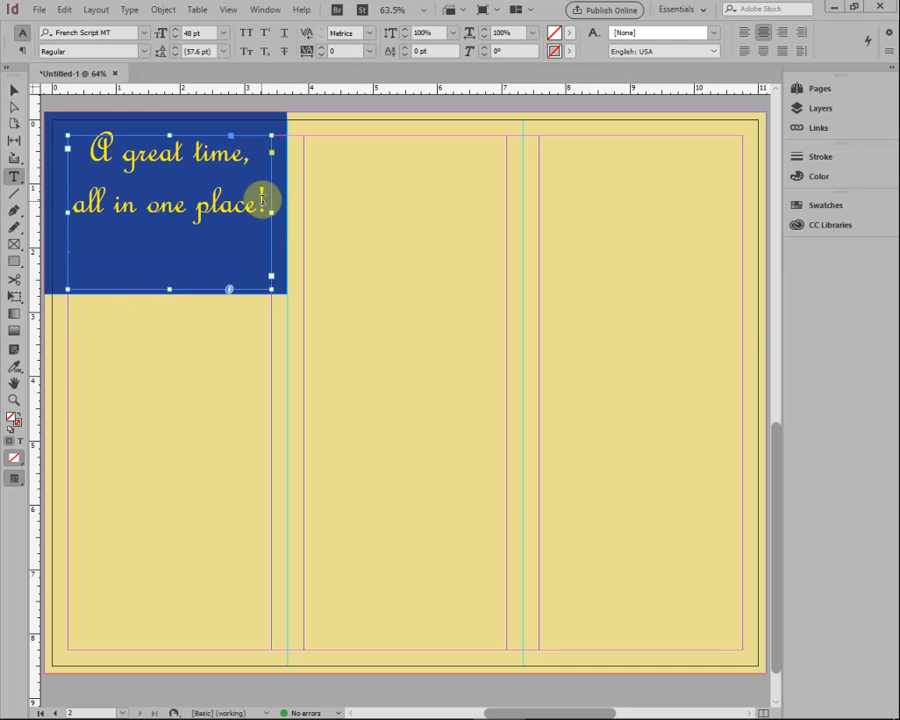
left_click_drag(93, 150, 71, 148)
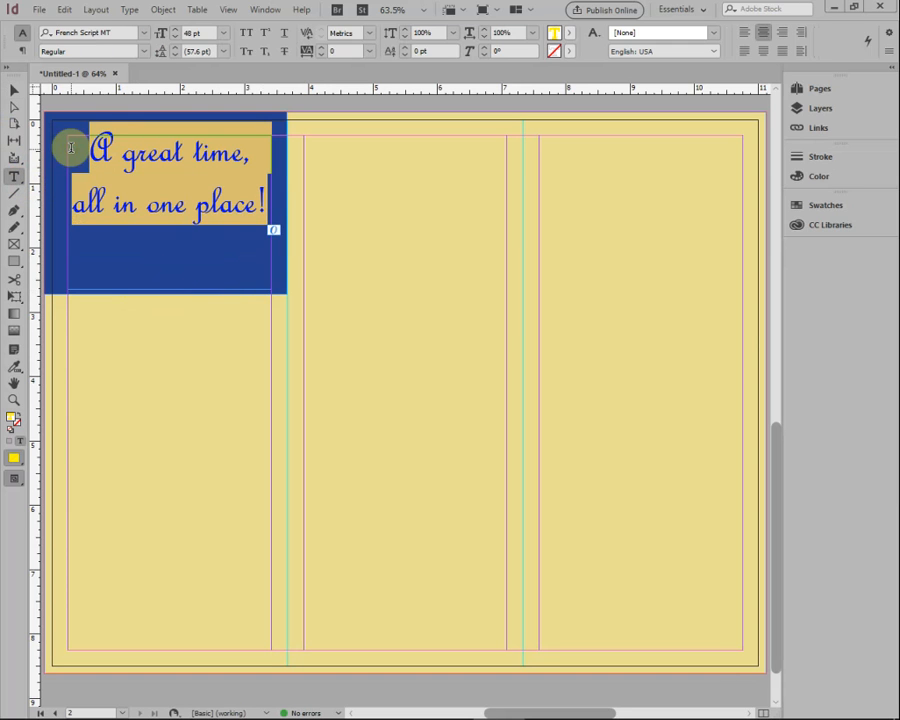
type("P")
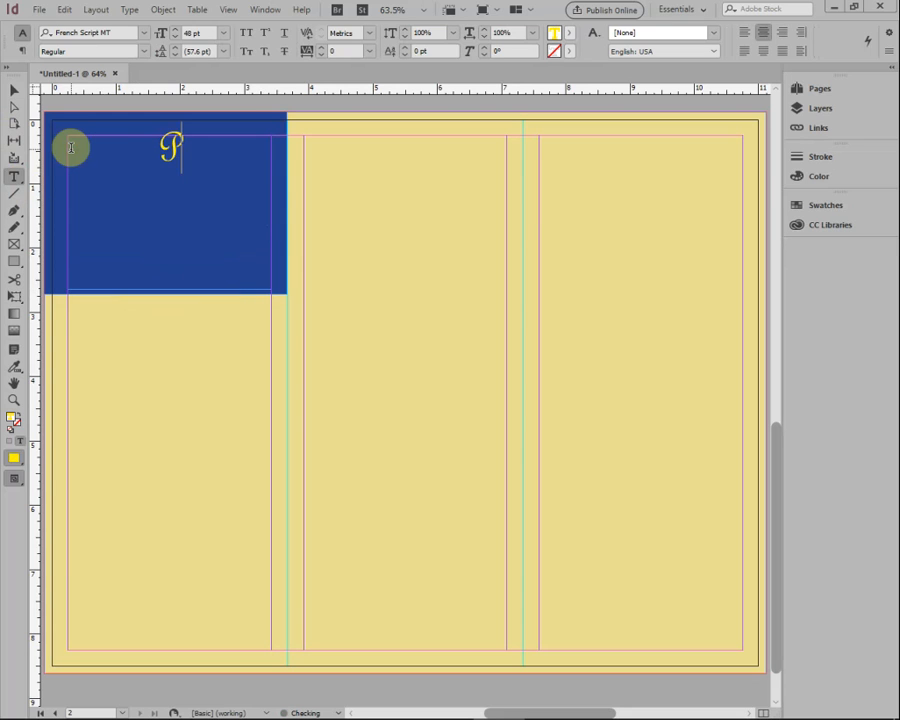
type("ictur")
key("BackSpace")
type("ure yourself")
key("Return")
type("here this")
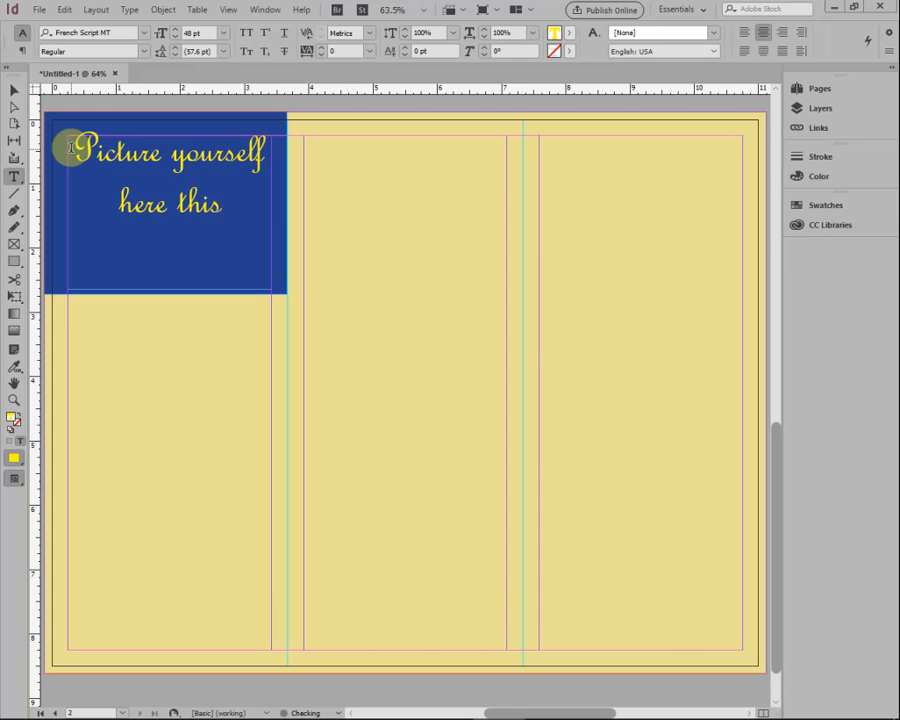
key("Return")
type("Summer!")
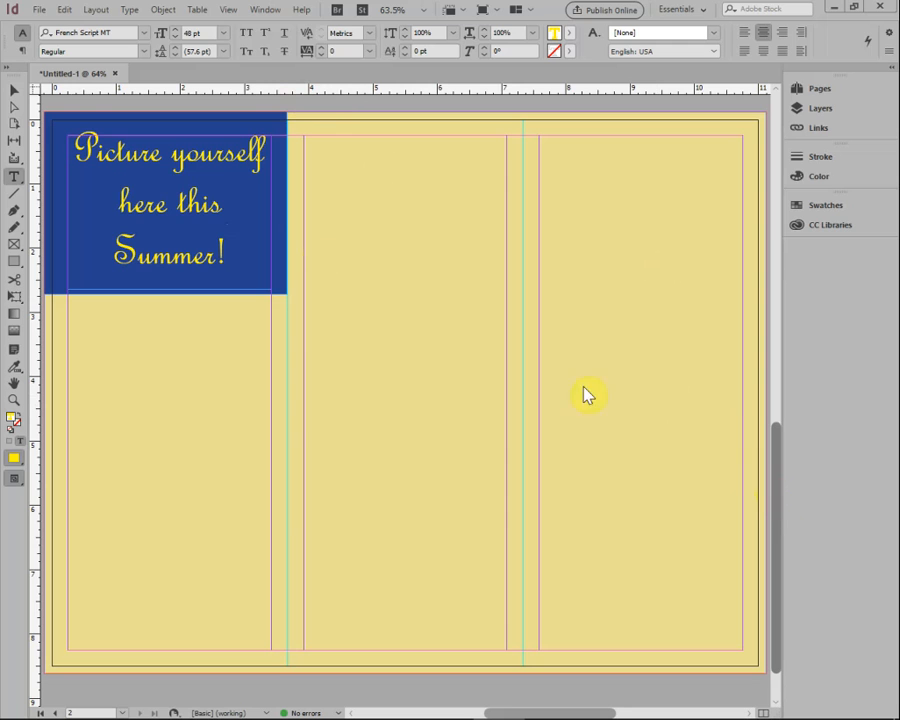
- Try to place the SportscarGOLD image from the Brochure images folder with the text frame active, and undo the placement
left_click(39, 12)
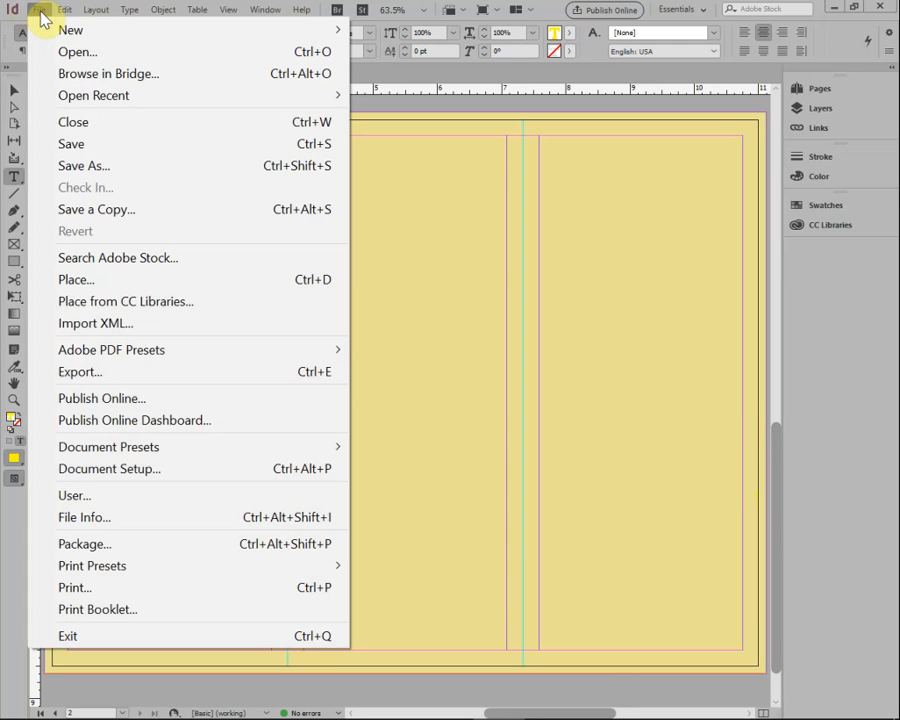
left_click(70, 281)
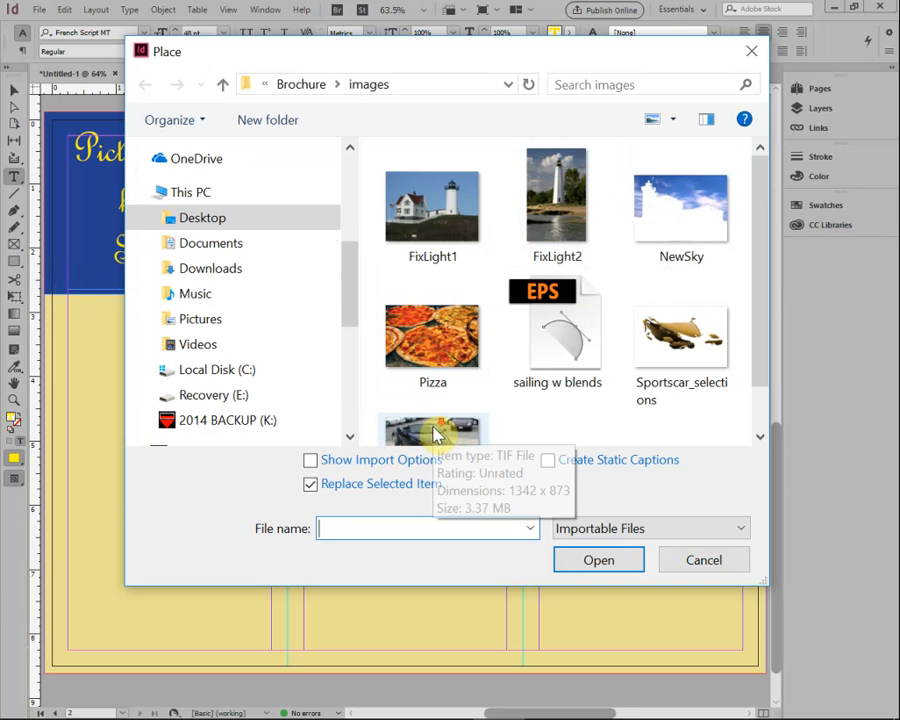
scroll(435, 433, "down", 1)
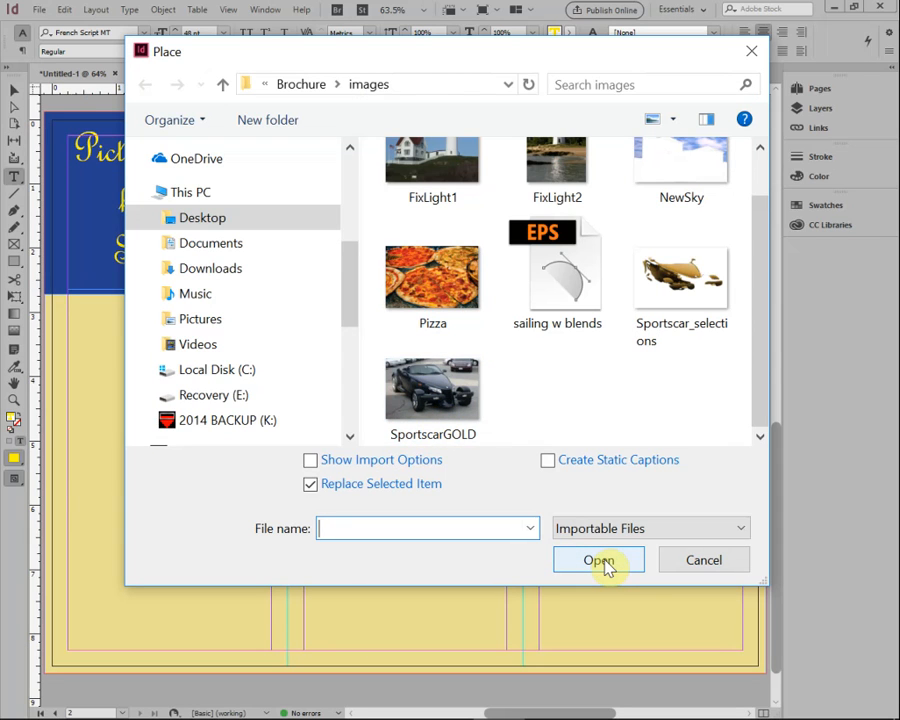
left_click(433, 389)
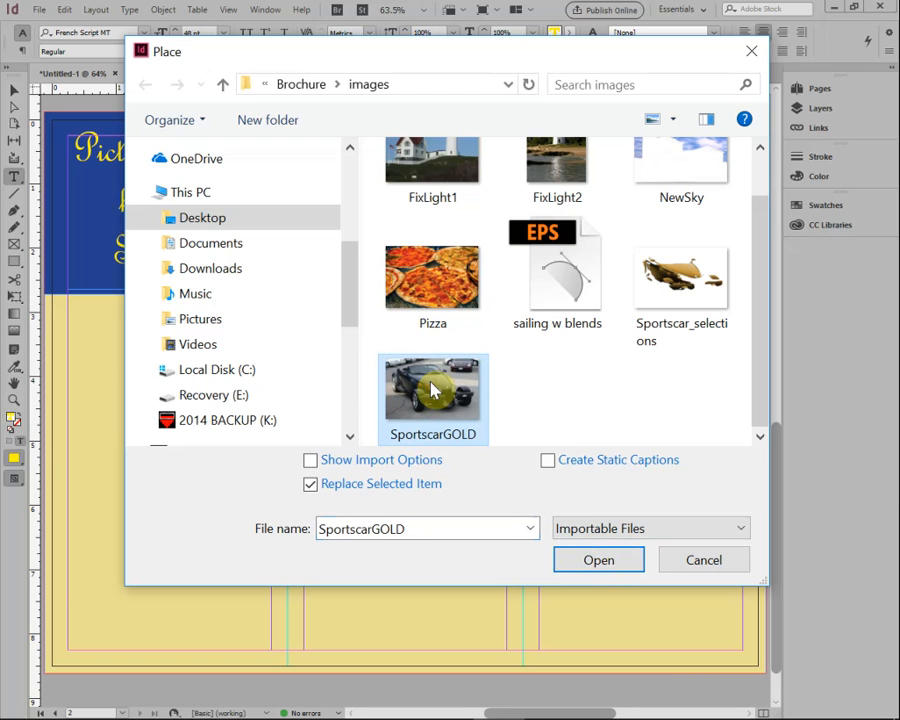
left_click(609, 565)
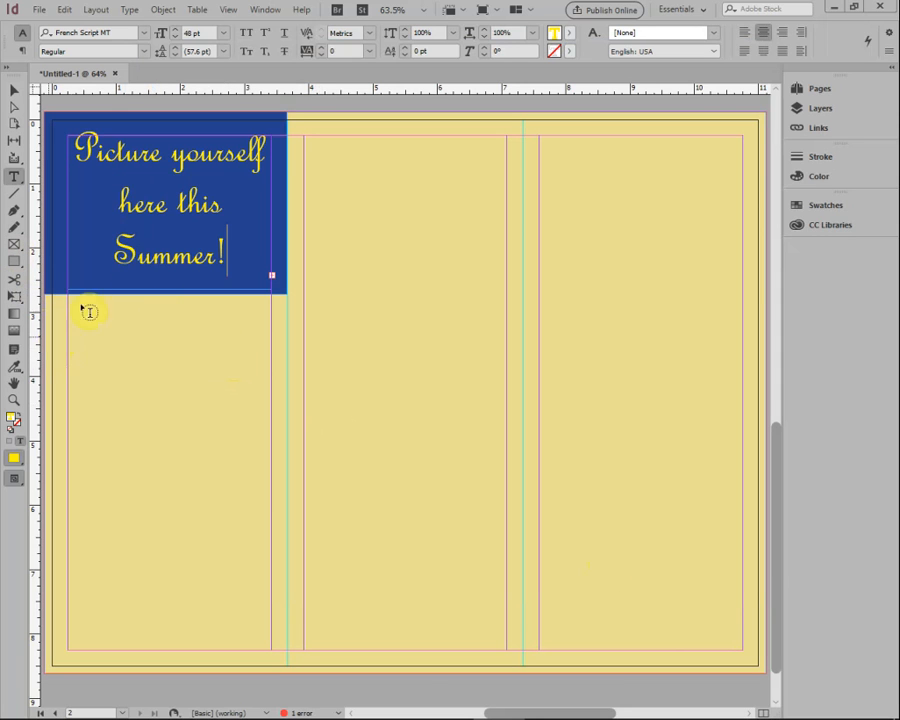
left_click(65, 10)
left_click(124, 36)
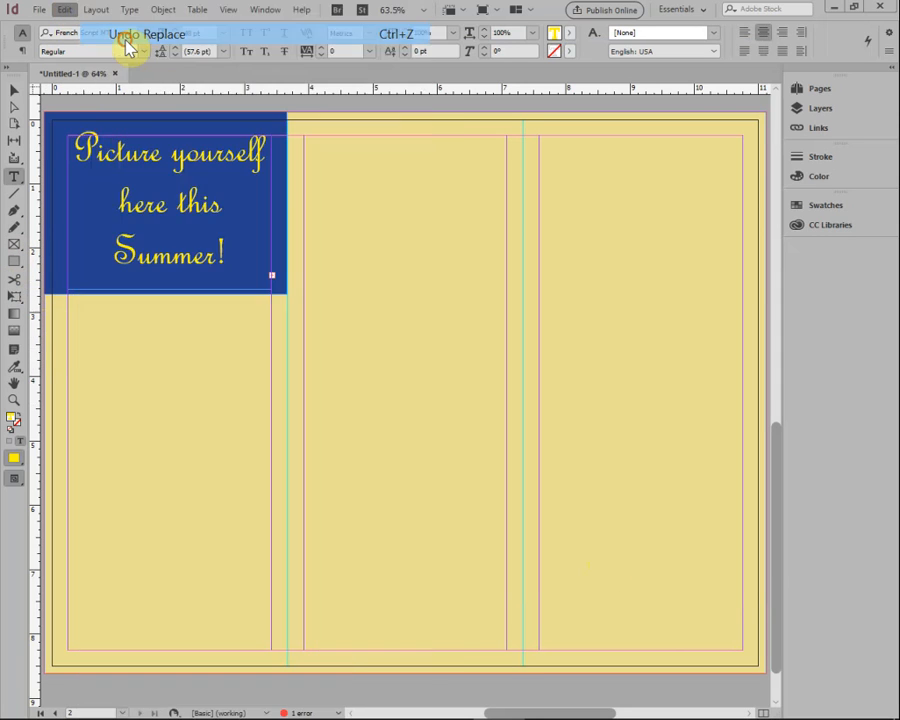
- Draw a rectangular picture frame about 6.74 by 5.38 in across page 2's middle and right columns
left_click(15, 245)
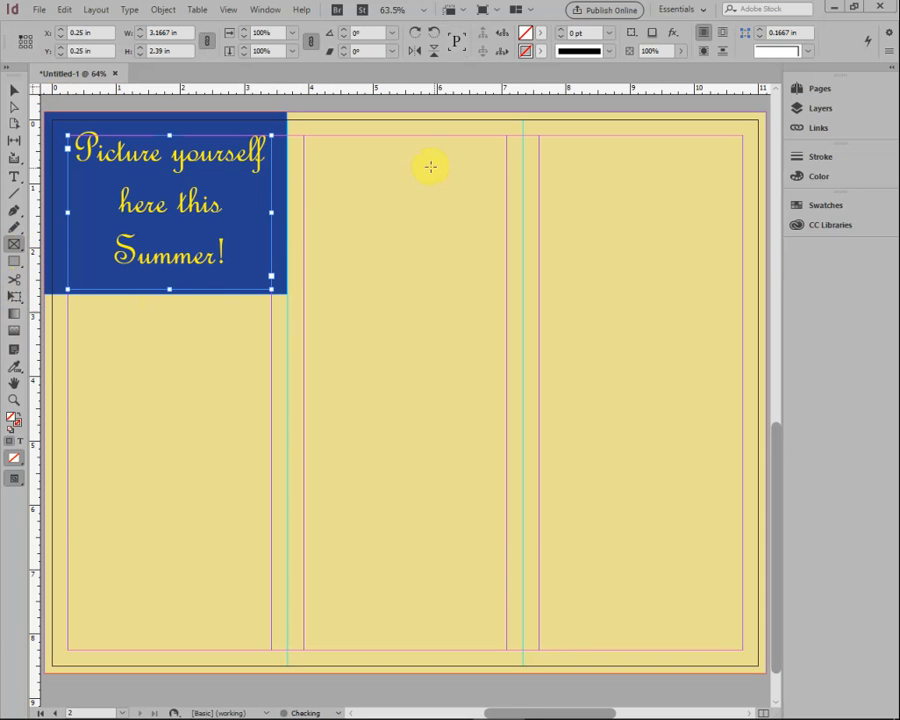
left_click_drag(318, 173, 751, 520)
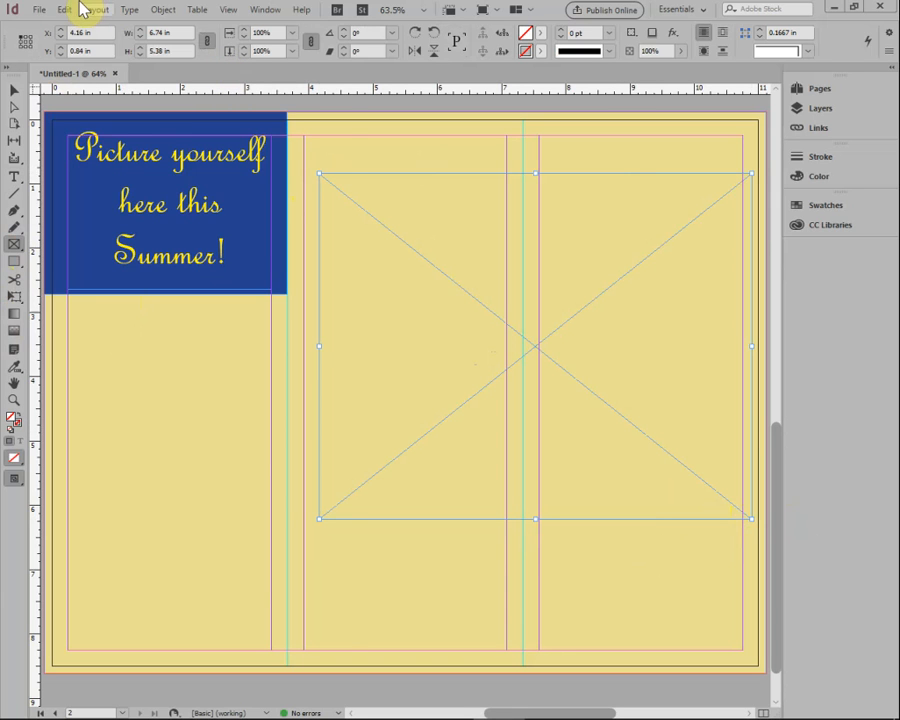
- Place the black sports car photo from the Brochure images folder into the empty picture frame
left_click(39, 10)
left_click(62, 280)
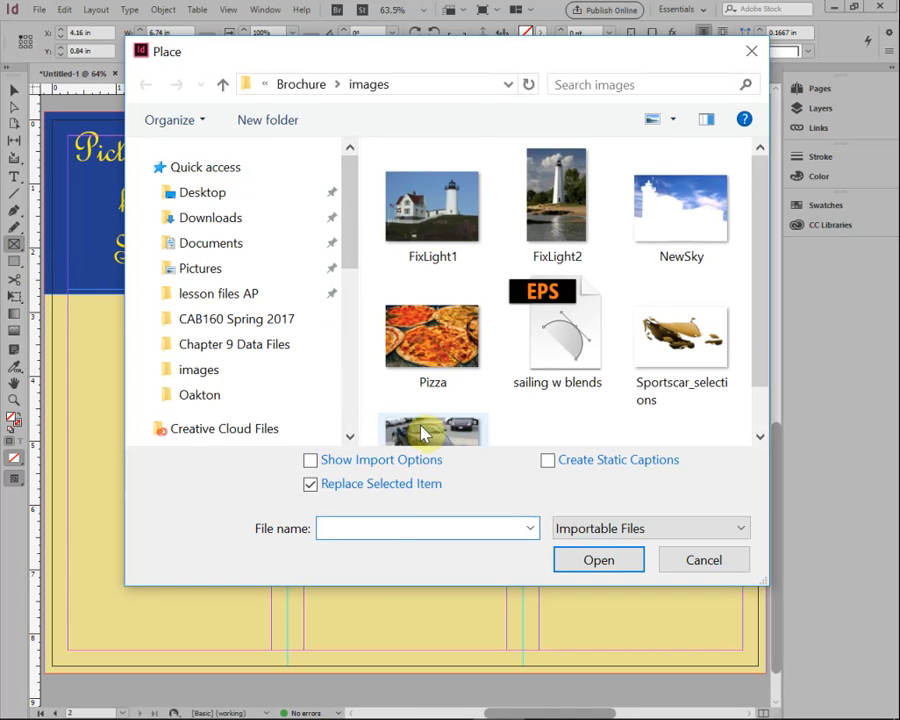
left_click(422, 432)
left_click(612, 556)
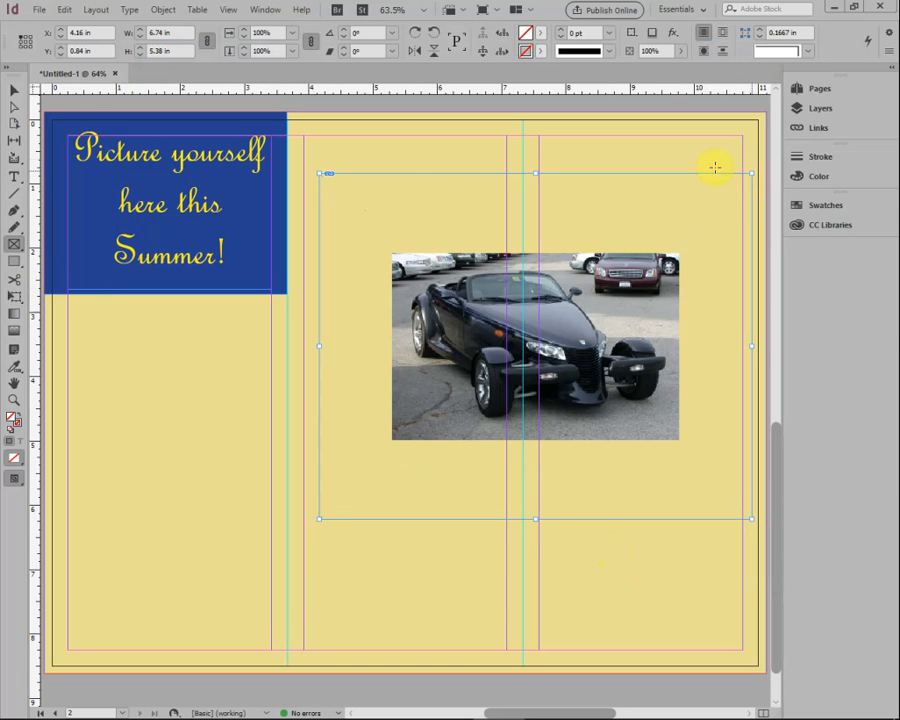
- Shrink the picture frame to fit the edges of the sports car photo, about 4.46 by 2.92 in
left_click(14, 90)
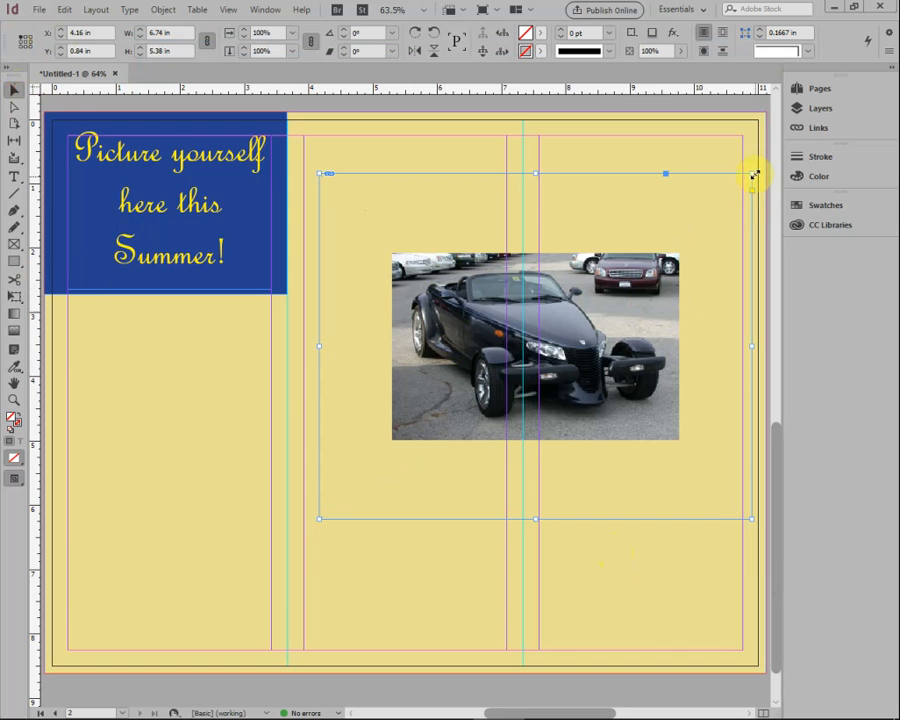
left_click_drag(751, 173, 679, 249)
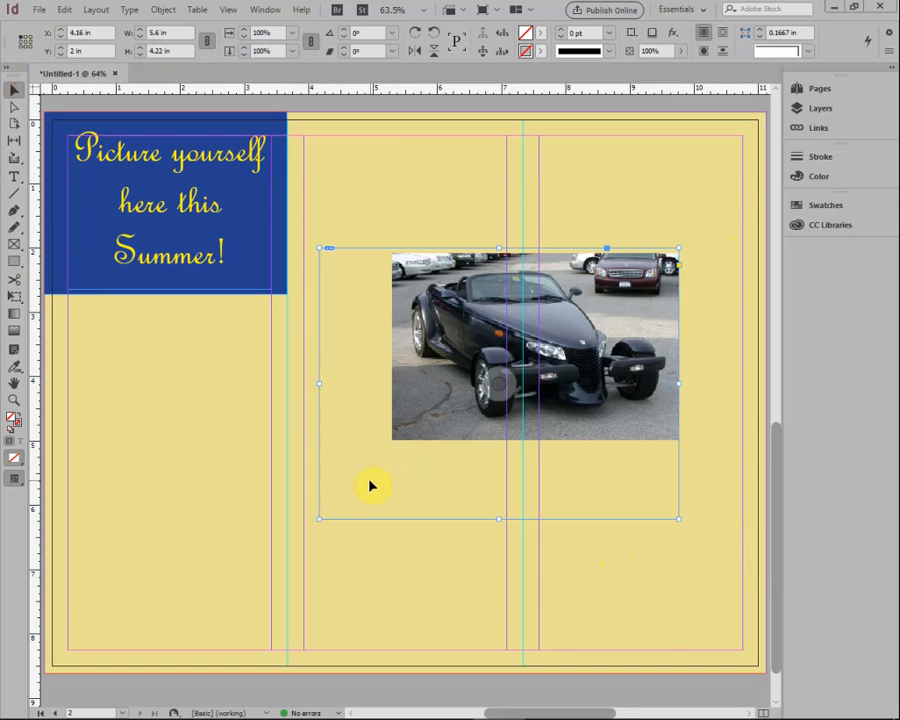
left_click_drag(318, 518, 391, 439)
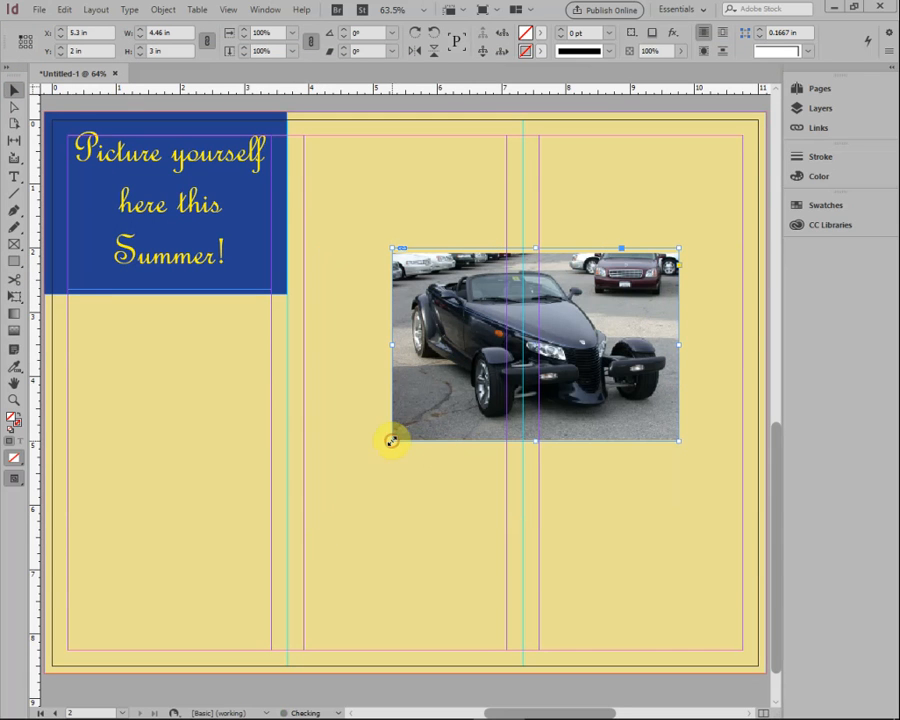
left_click_drag(536, 248, 536, 253)
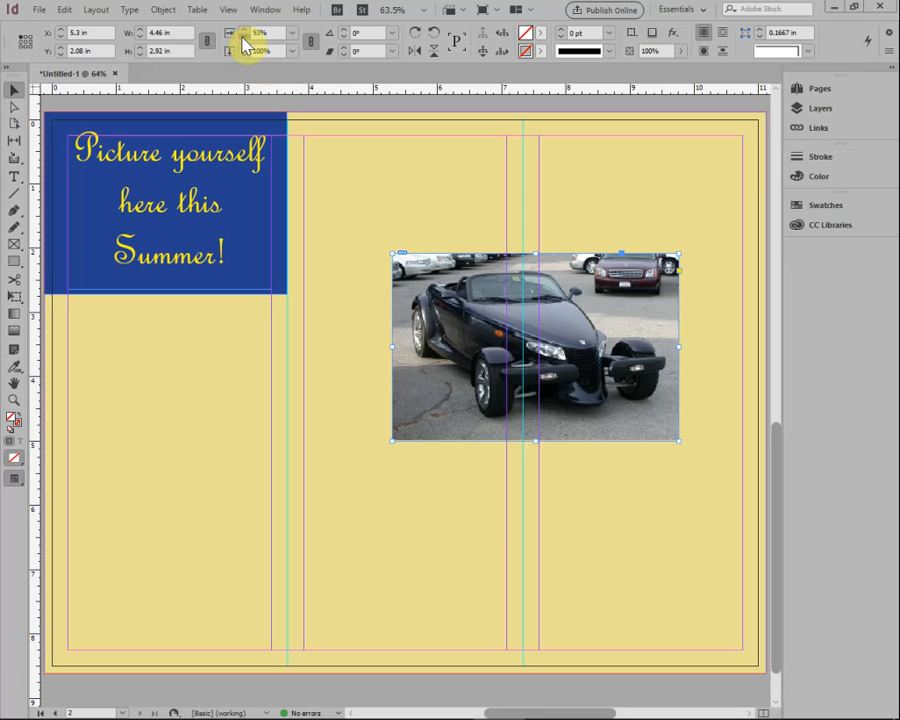
- Scale the sports car photo together with its frame to about 4.55 by 2.98 in
left_click(243, 36)
left_click(243, 36)
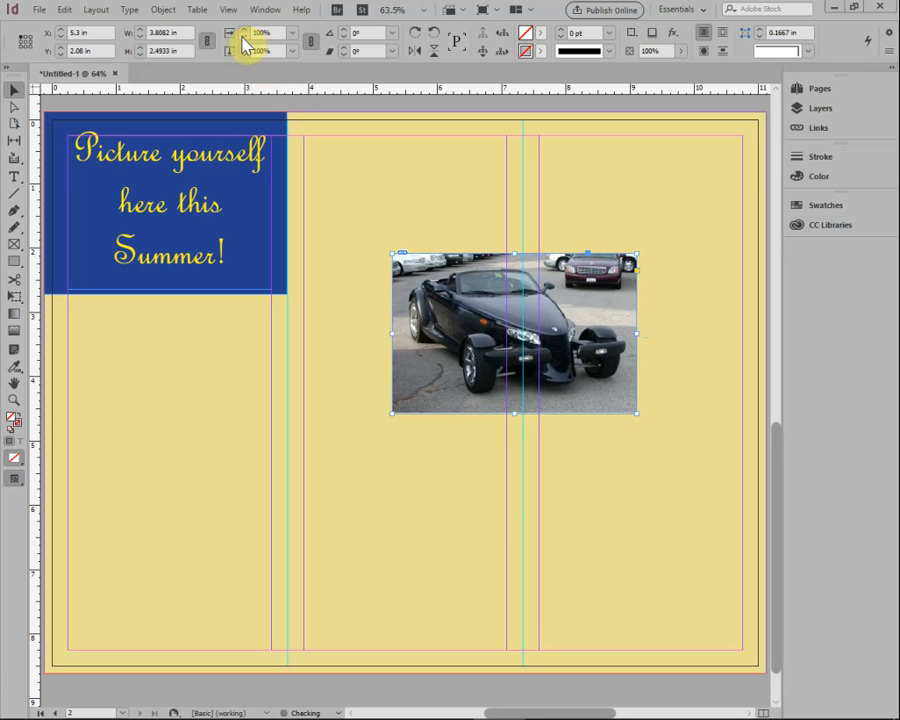
left_click(245, 31)
left_click(245, 31)
left_click(245, 31)
left_click(245, 31)
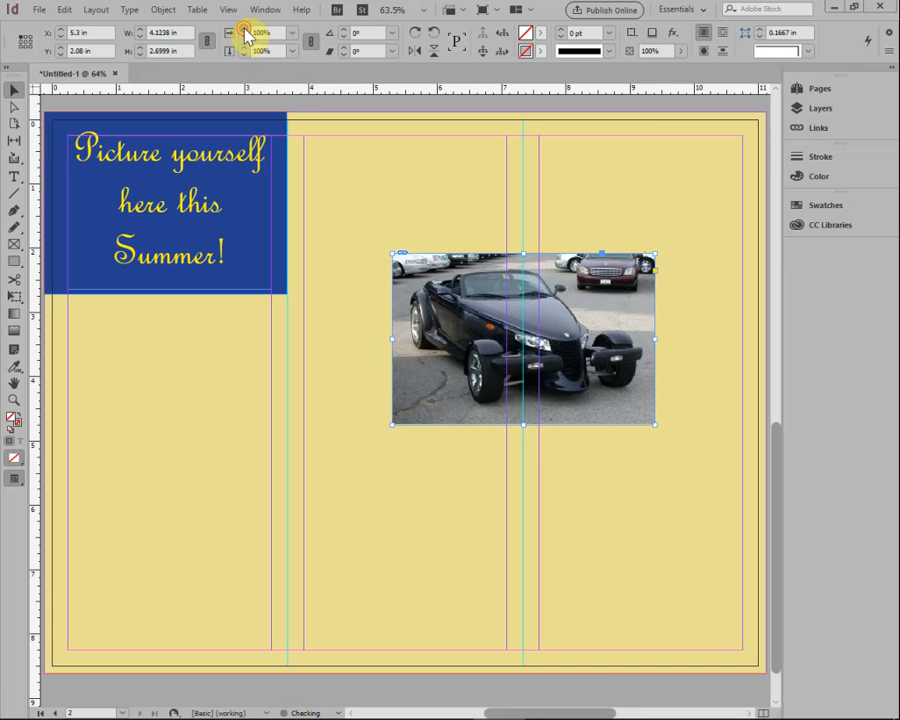
left_click(245, 31)
left_click(245, 31)
left_click(245, 31)
left_click(245, 31)
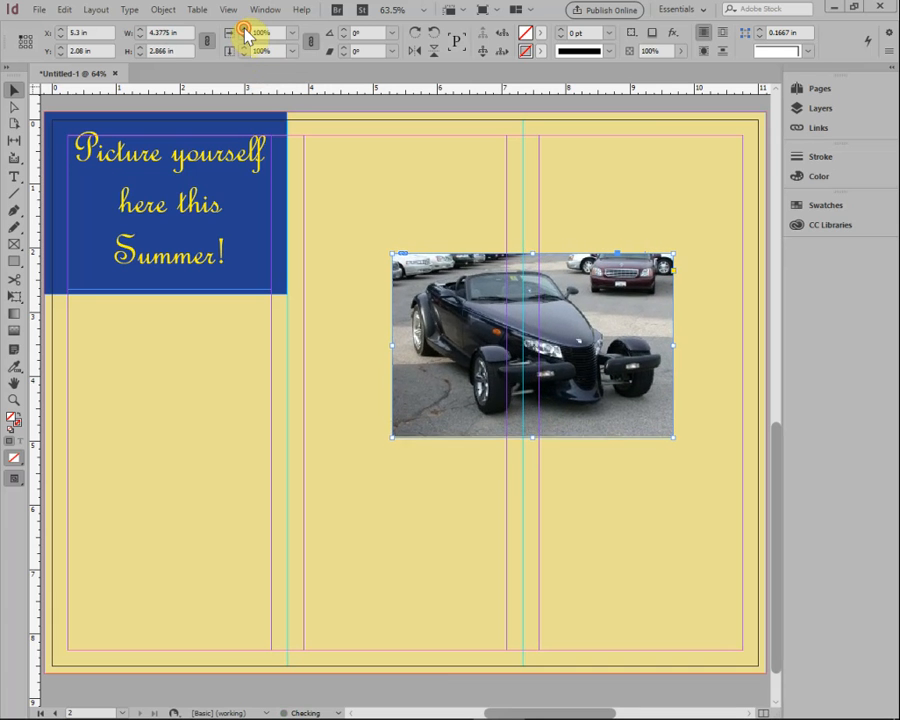
left_click(245, 31)
left_click(245, 31)
left_click(245, 31)
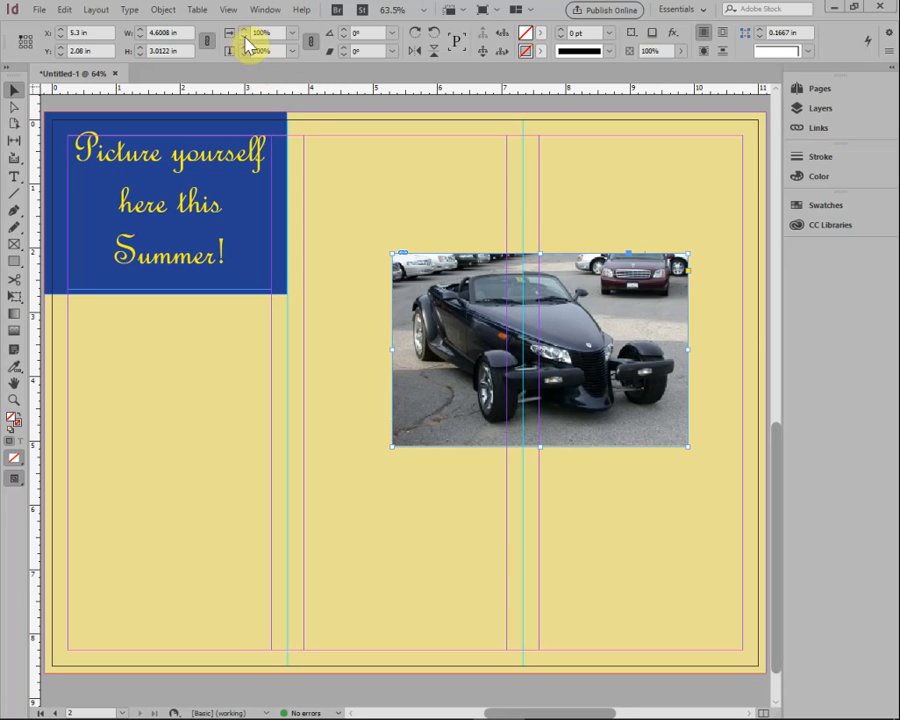
left_click(245, 37)
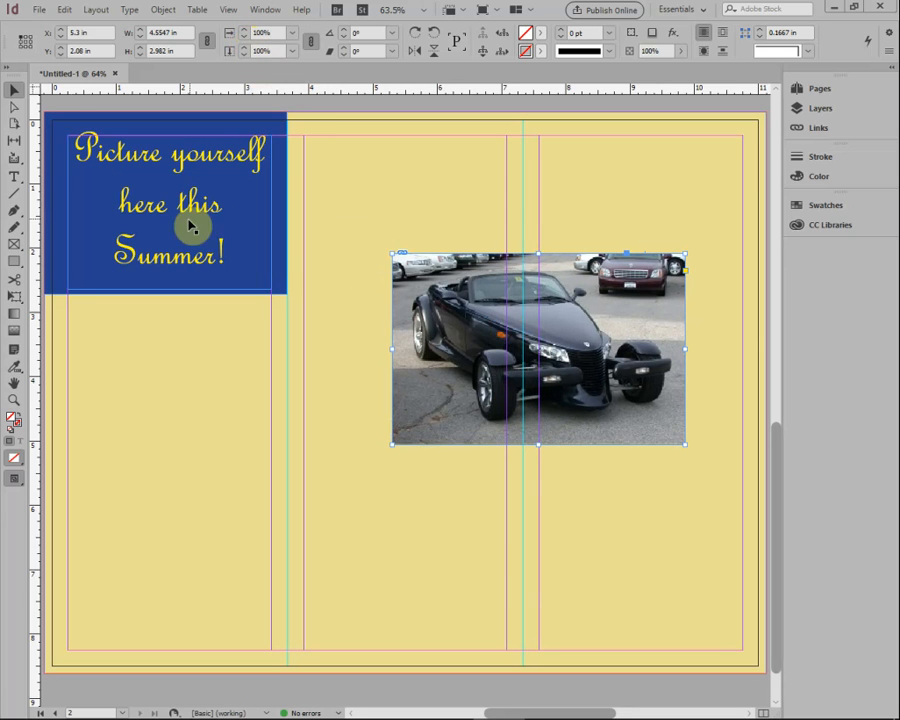
- Move the sports car photo to the lower part of page 2's first two columns and rotate it to 9.5°
left_click_drag(492, 333, 183, 486)
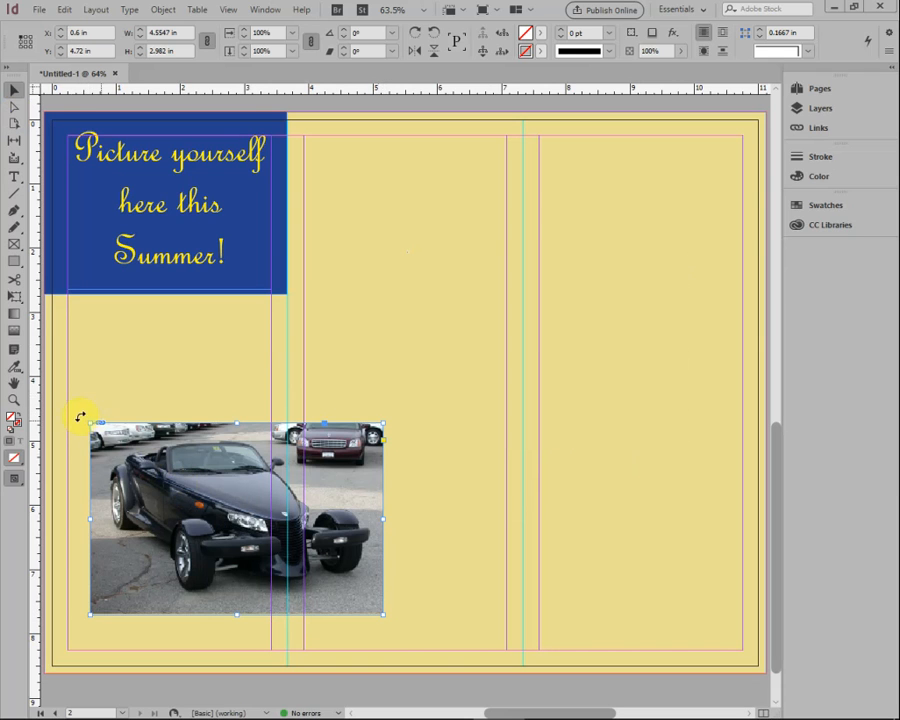
left_click_drag(84, 430, 78, 456)
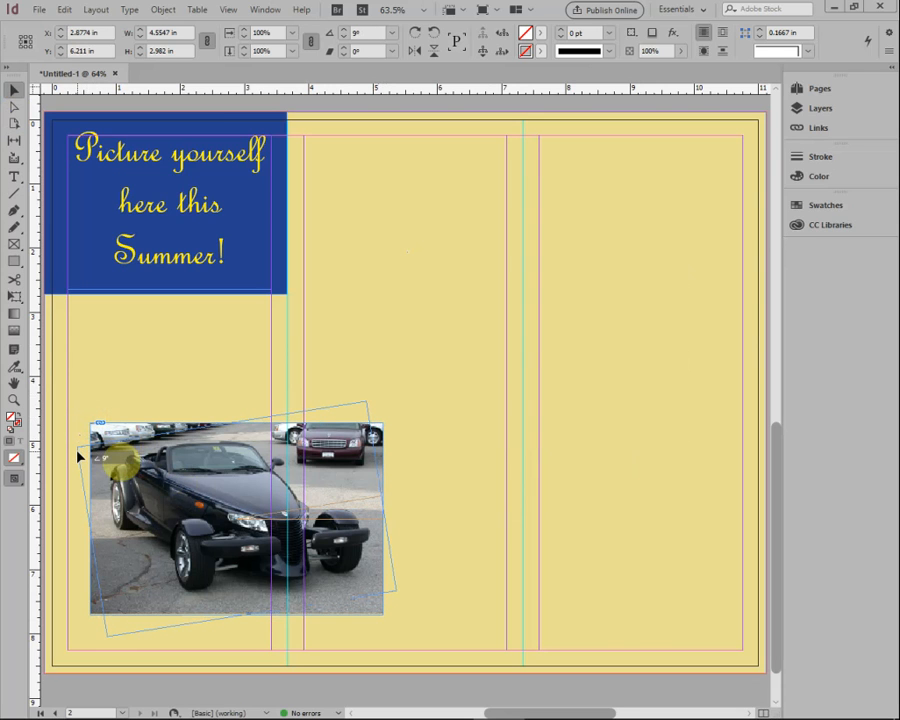
left_click_drag(78, 456, 73, 447)
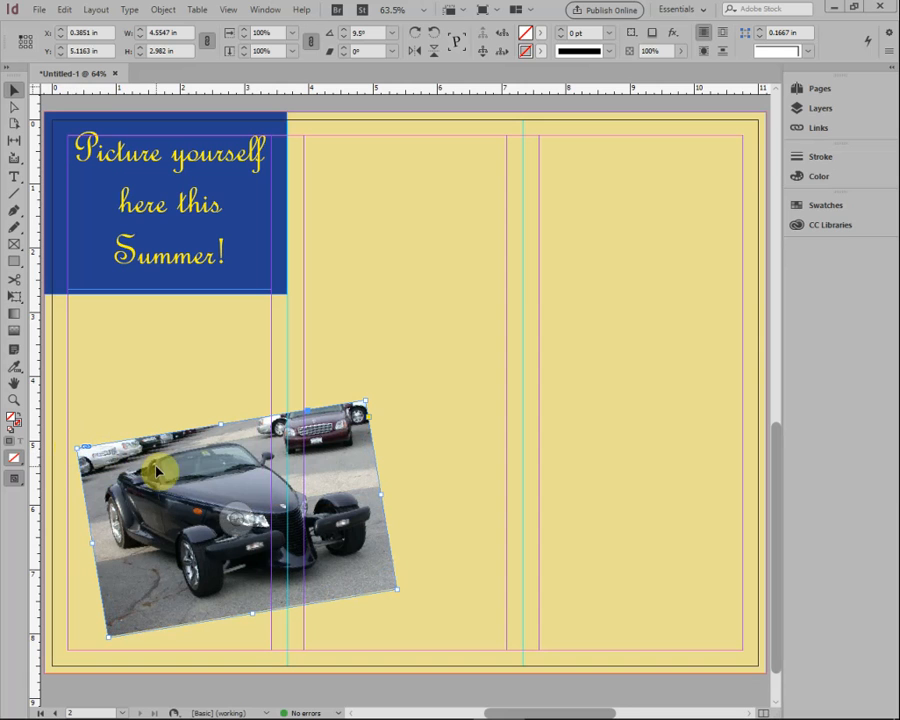
mouse_move(222, 476)
left_mouse_down()
mouse_move(281, 476)
mouse_move(233, 474)
left_mouse_up()
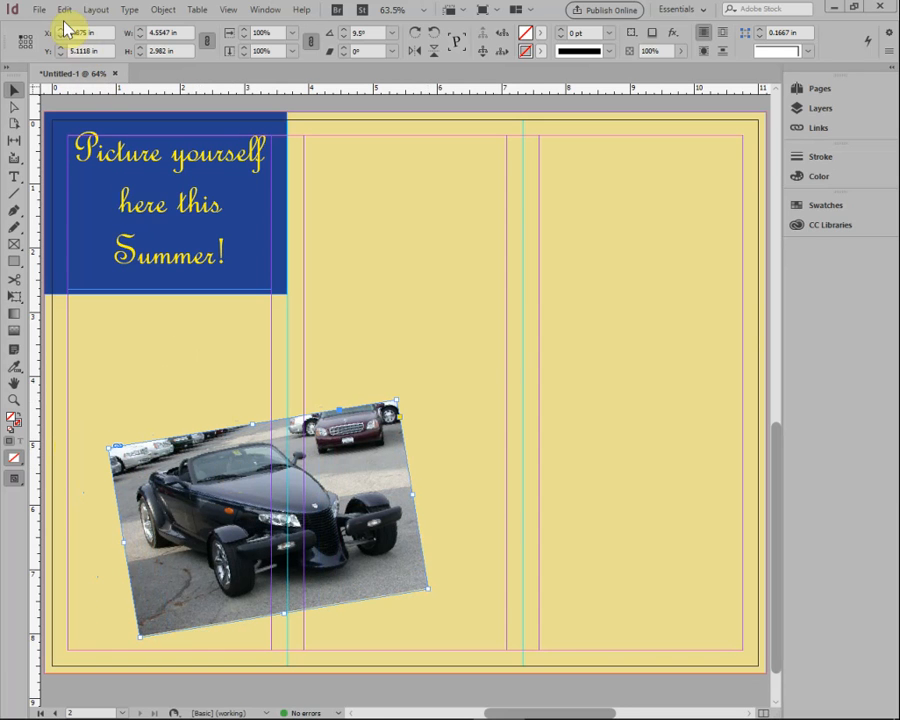
- Draw a rectangular picture frame about 4.22 by 4.62 in over the middle and right columns and place FixLight2 in it
left_click(16, 243)
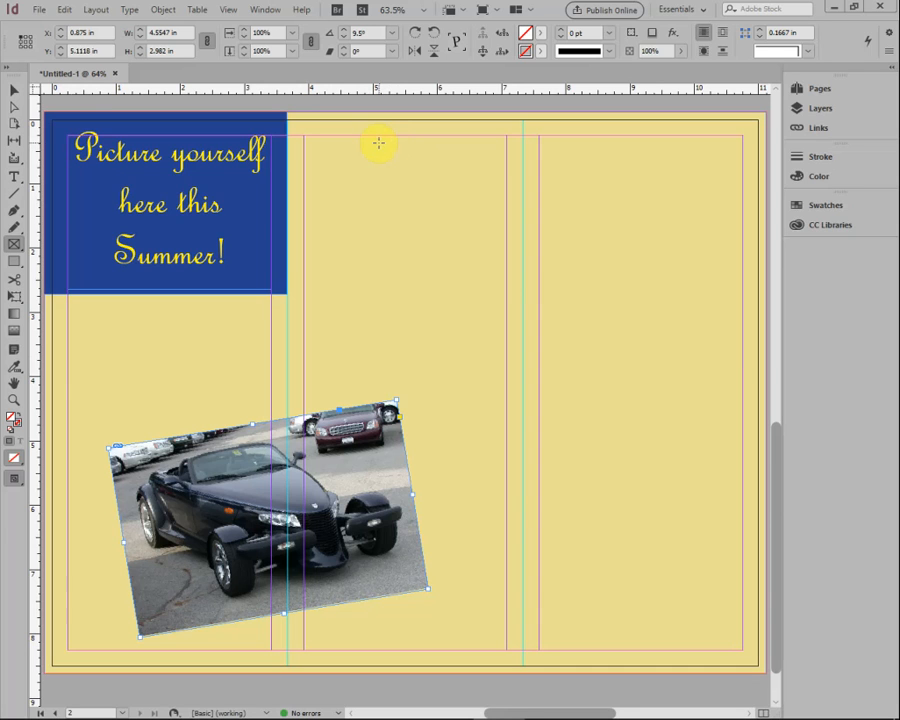
left_click_drag(378, 143, 650, 441)
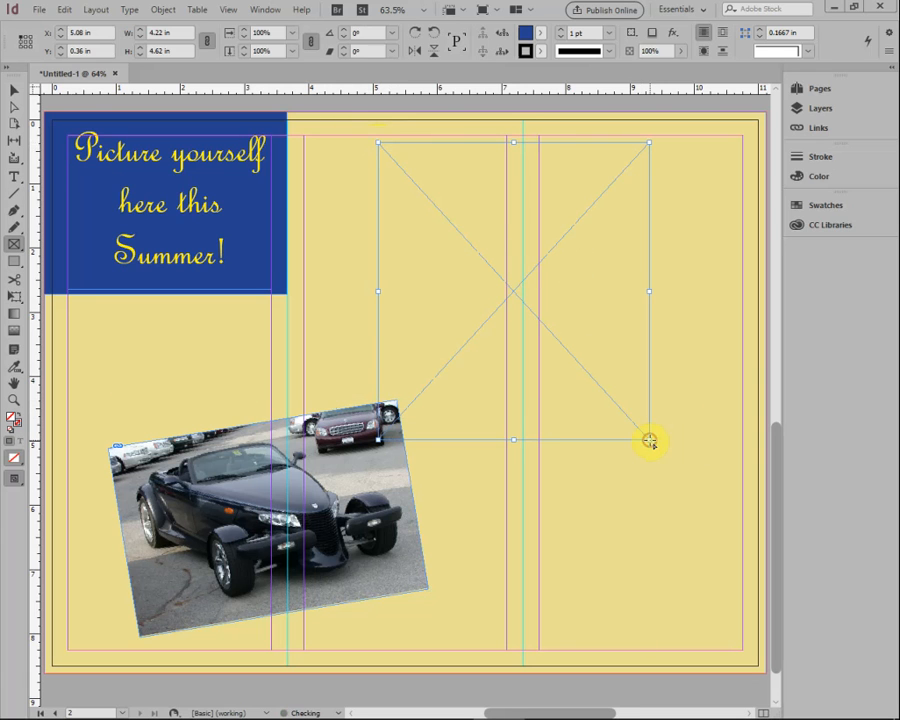
left_click(36, 9)
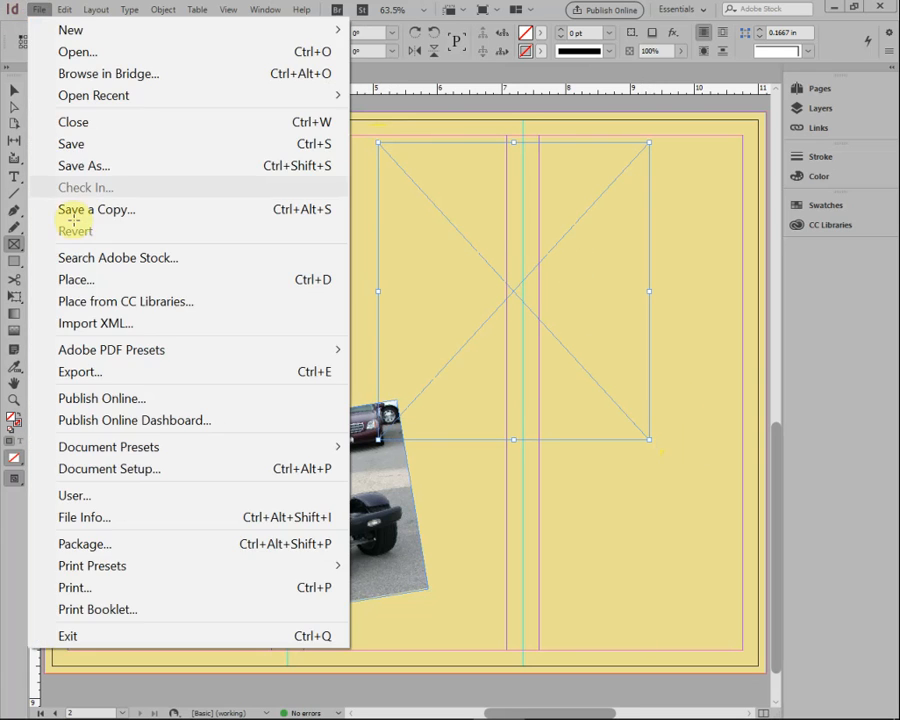
left_click(105, 280)
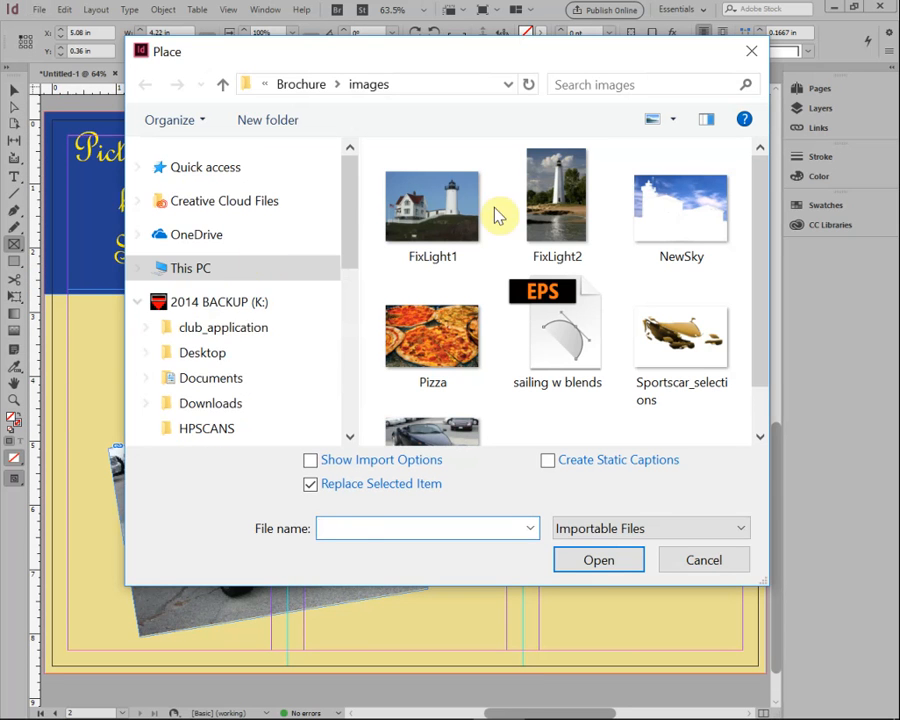
left_click(557, 200)
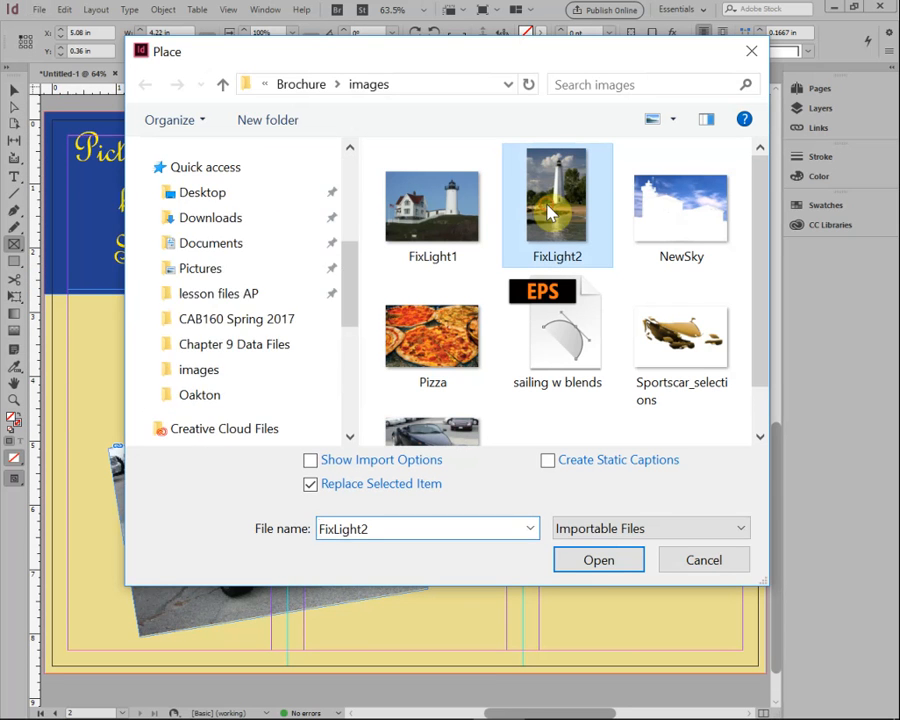
left_click(599, 560)
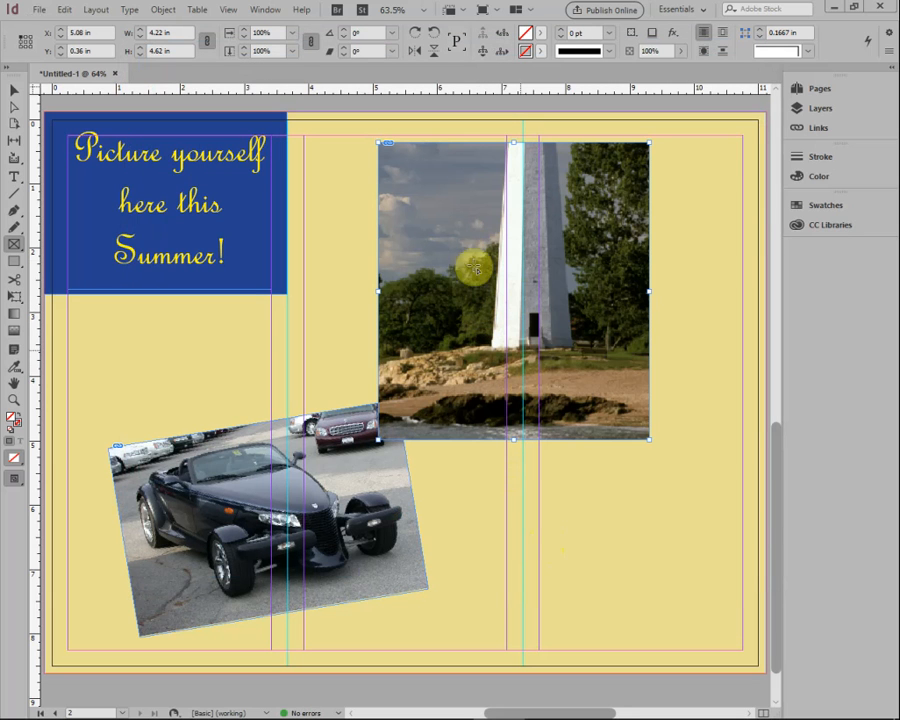
- Move the lighthouse photo clear of the car and extend its frame upward to the bleed edge, about 7.05 in high
left_click(14, 91)
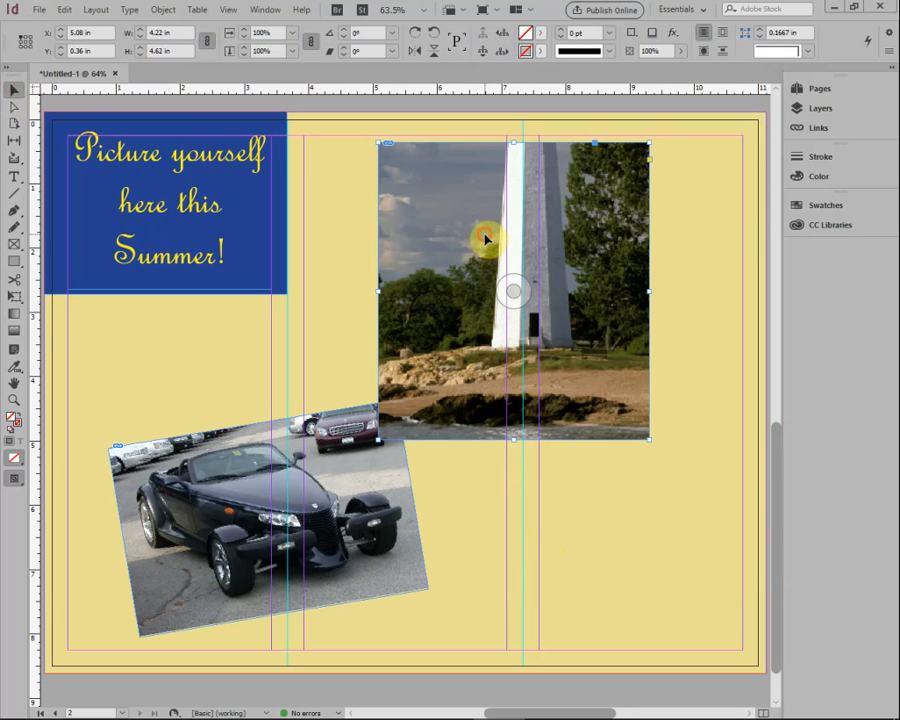
left_click_drag(503, 388, 540, 340)
left_click_drag(559, 267, 557, 141)
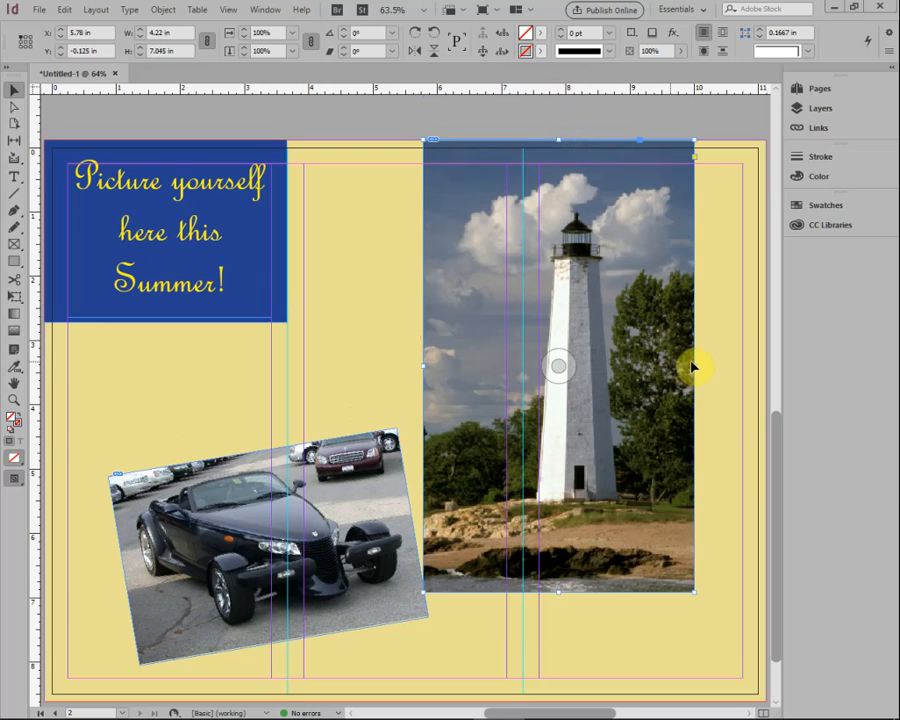
- Widen the lighthouse frame to about 4.8 in and extend it downward past the page to about 9.47 in high
left_click_drag(692, 366, 731, 372)
left_click_drag(731, 372, 730, 372)
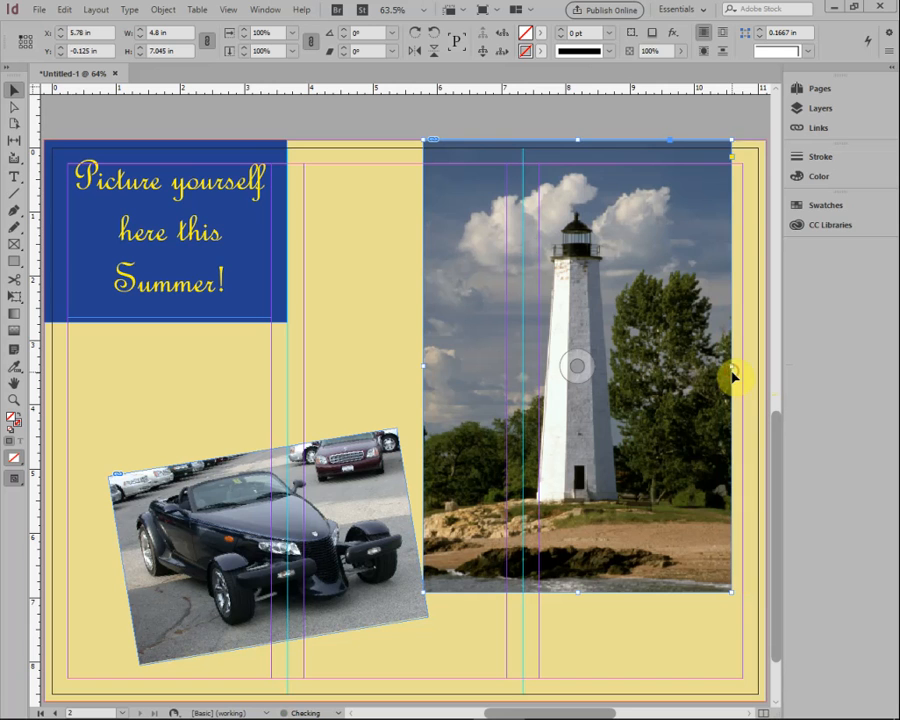
left_click_drag(577, 591, 578, 691)
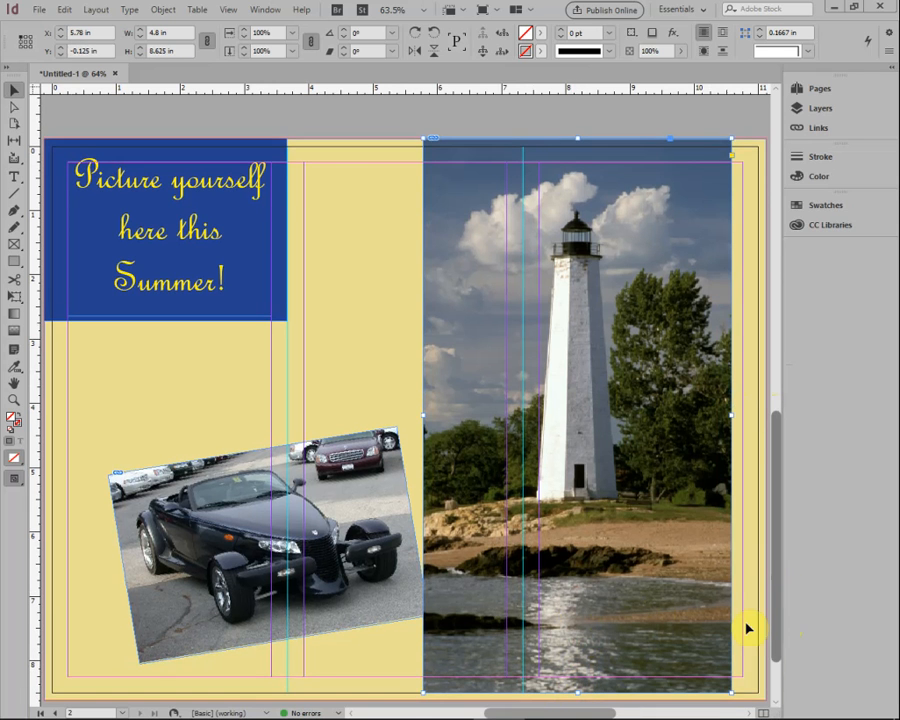
scroll(660, 624, "down", 3)
left_click_drag(576, 620, 579, 664)
left_click_drag(778, 501, 785, 474)
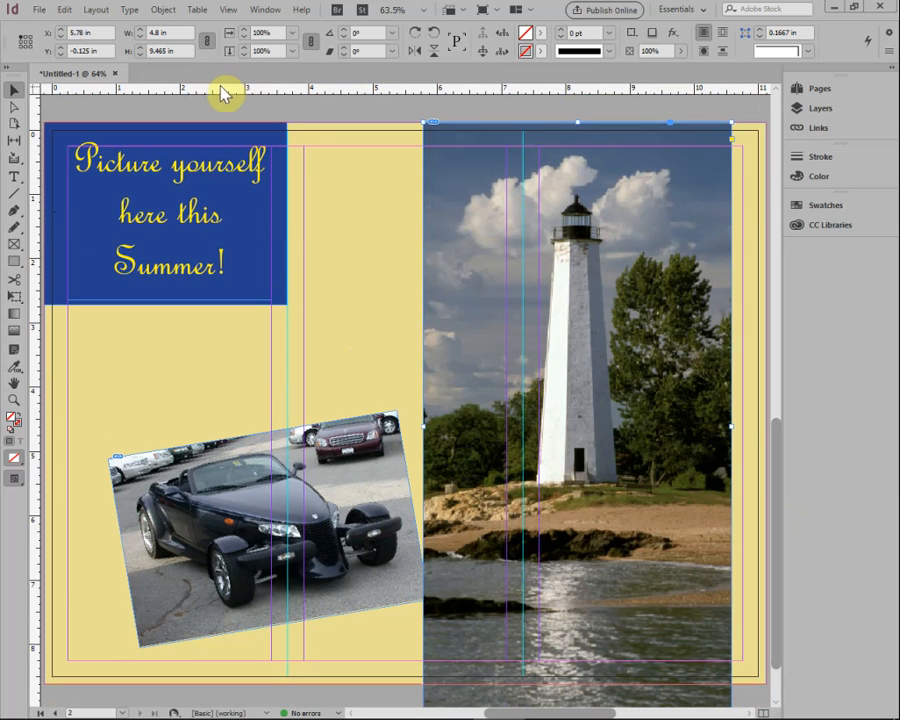
- Scale the lighthouse photo and its frame down proportionally to about 2 by 3.95 in
left_click(244, 36)
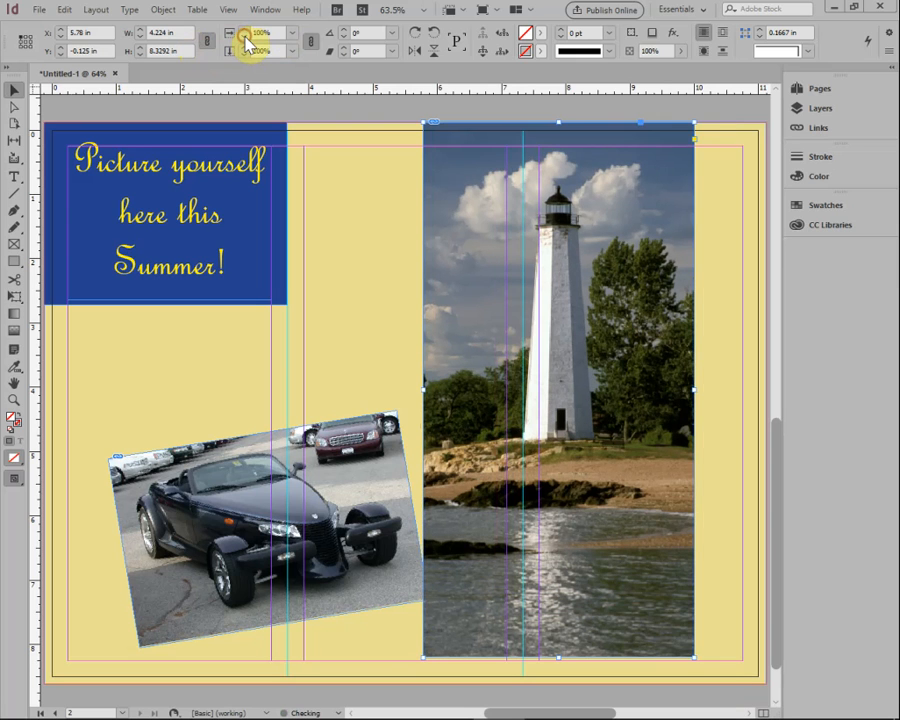
left_click(244, 36)
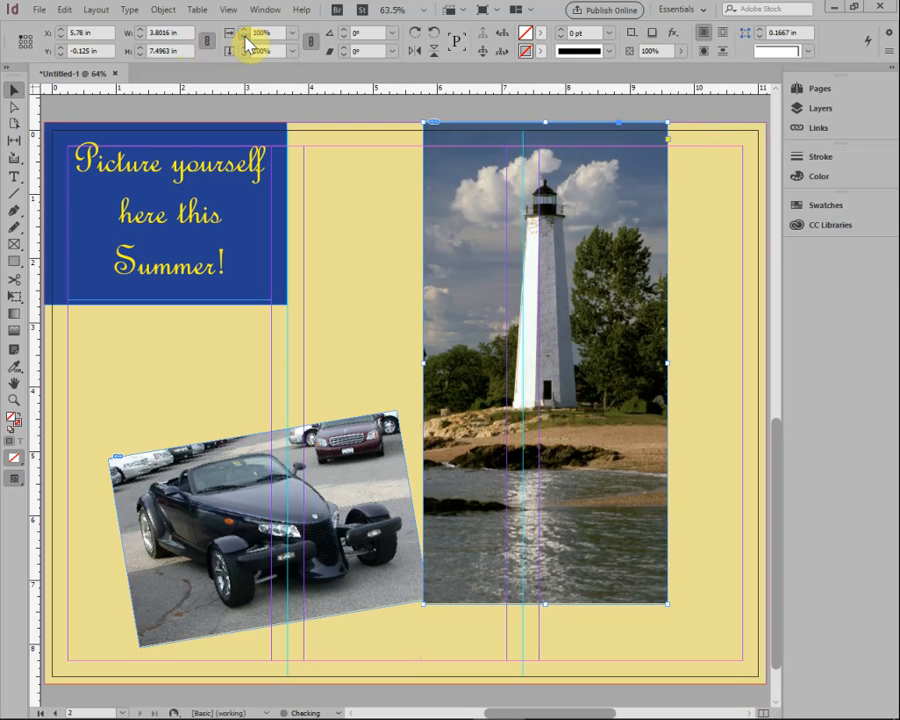
left_click(244, 36)
left_click(244, 36)
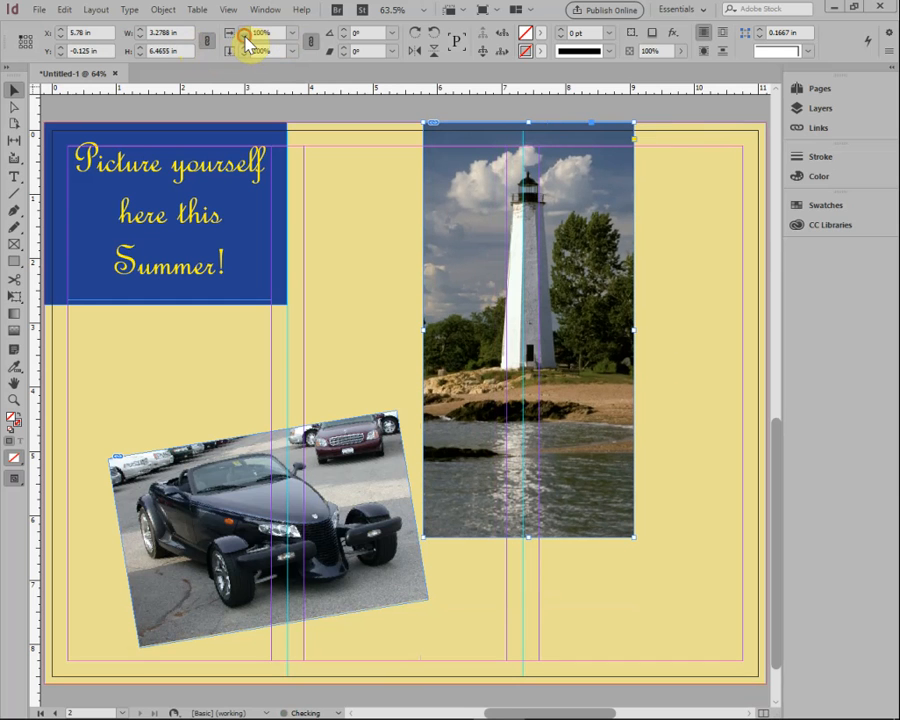
left_click(244, 36)
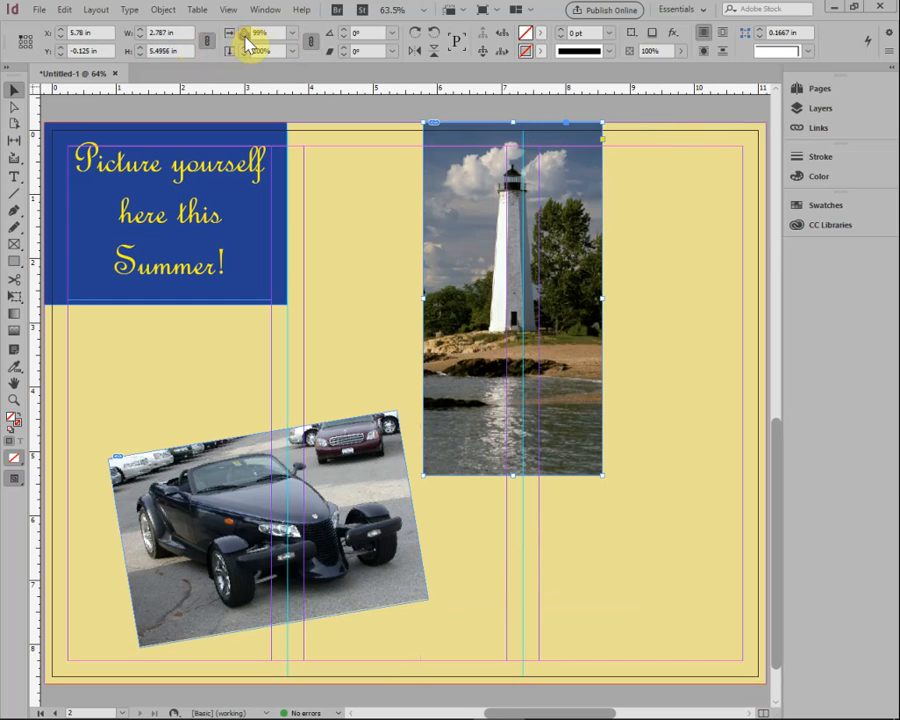
left_click(244, 36)
left_click(245, 38)
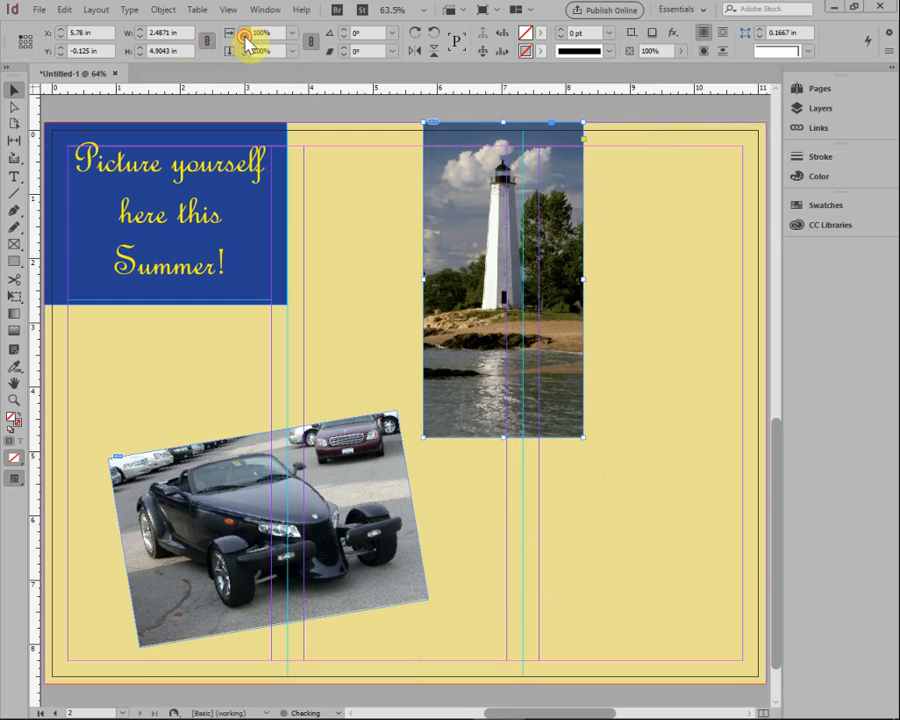
left_click(245, 38)
left_click(245, 38)
left_click(245, 38)
left_click(245, 38)
left_click(245, 38)
left_click(245, 38)
left_click(245, 38)
left_click(245, 38)
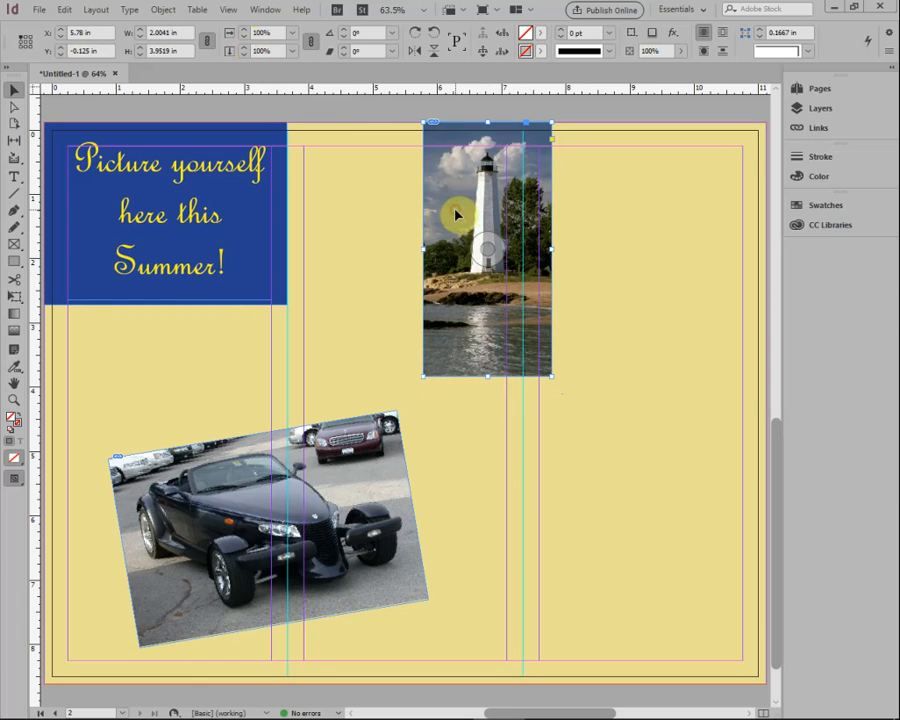
- Move the lighthouse photo to the top of the middle column and rotate it to -7.5°
left_click_drag(454, 222, 386, 223)
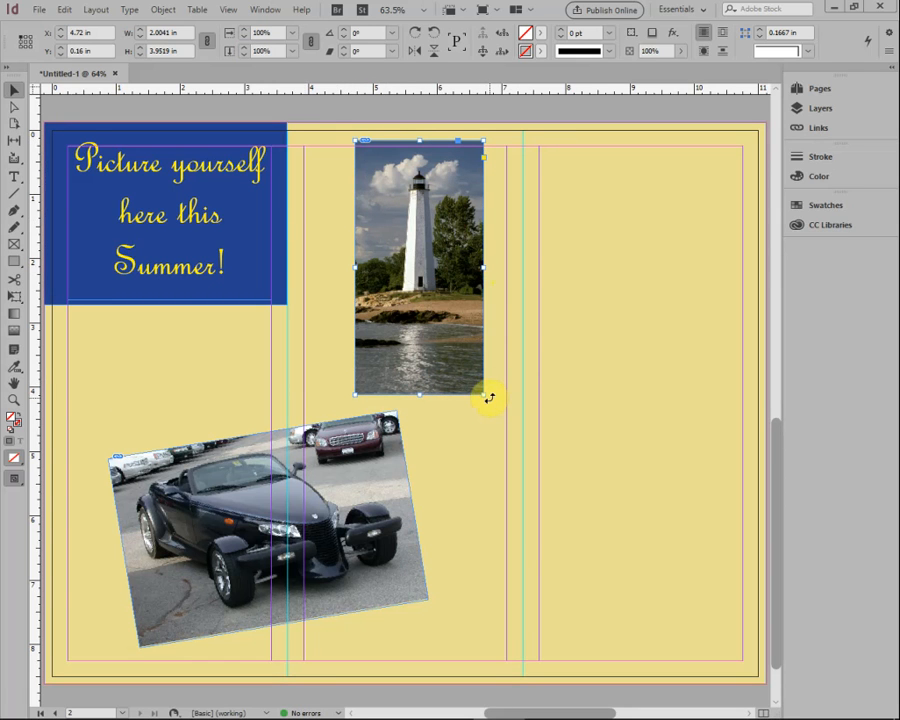
left_click_drag(488, 398, 462, 405)
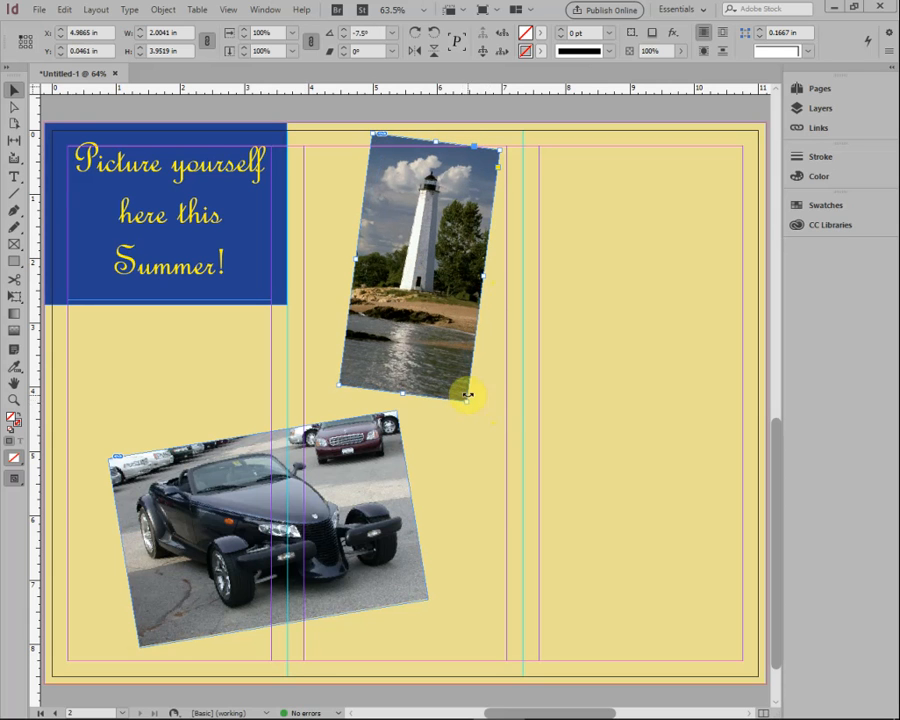
- Move the tilted car photo about 0.36 in lower on the page
left_click(343, 518)
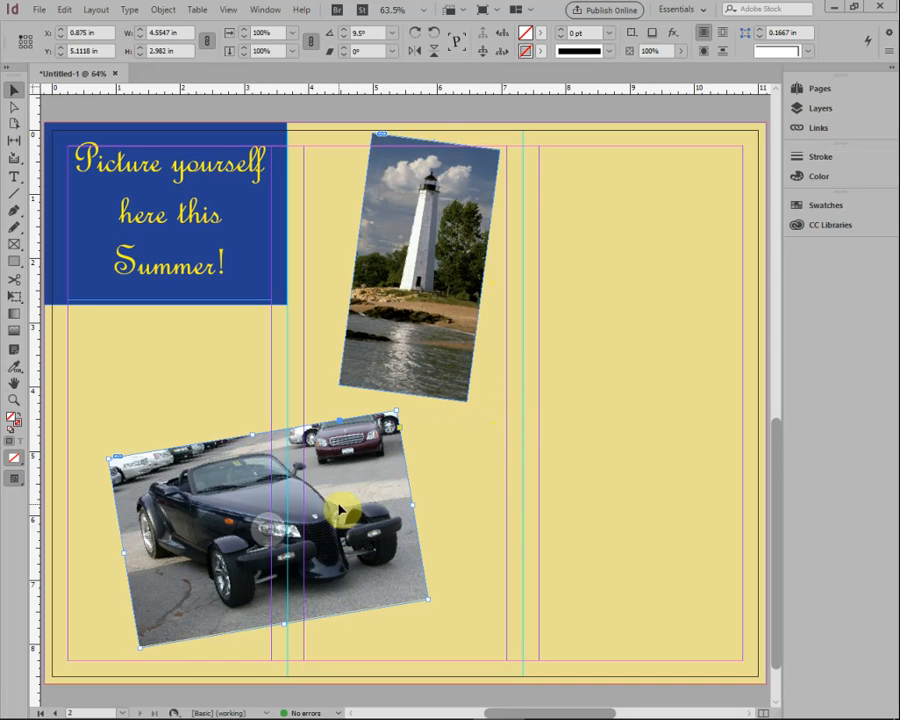
left_click_drag(341, 521, 378, 540)
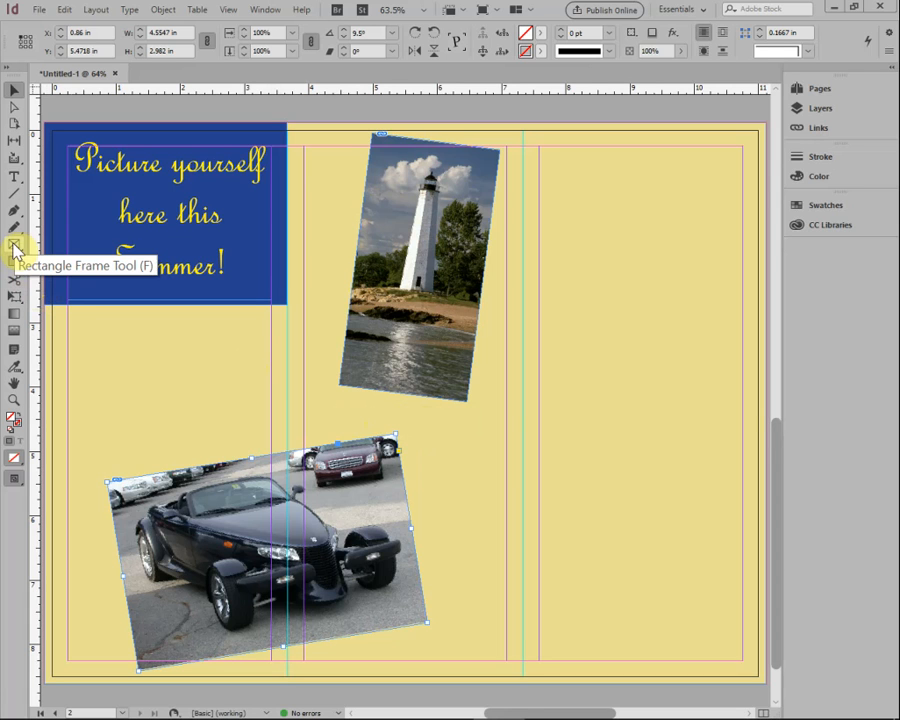
- Draw a rectangle frame about 7.26 by 5.86 in starting in the third column and place the NewSky image in it
left_click(40, 12)
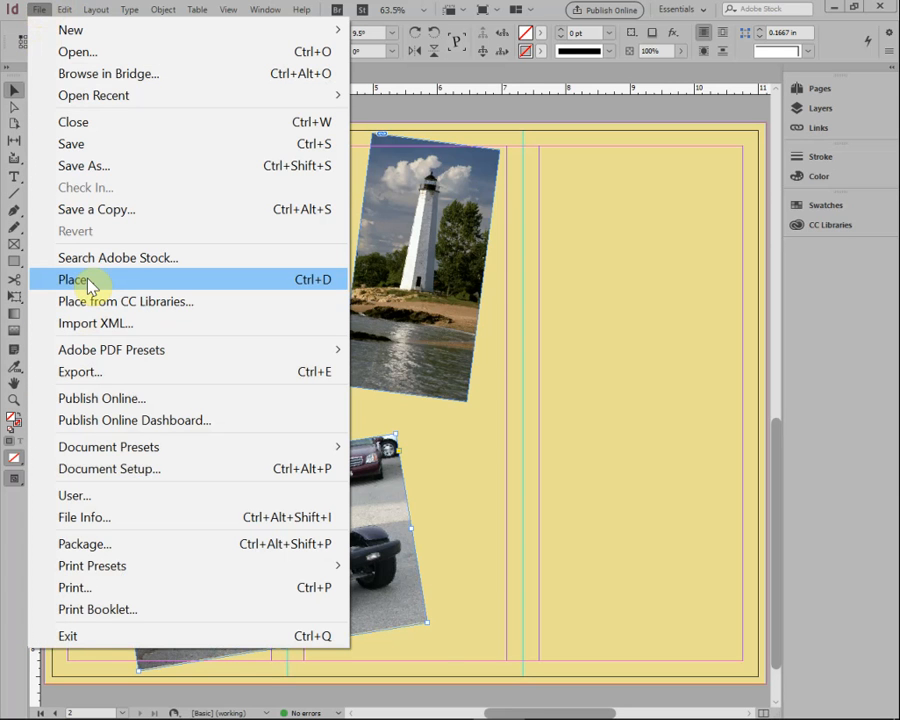
left_click(42, 10)
left_click(42, 10)
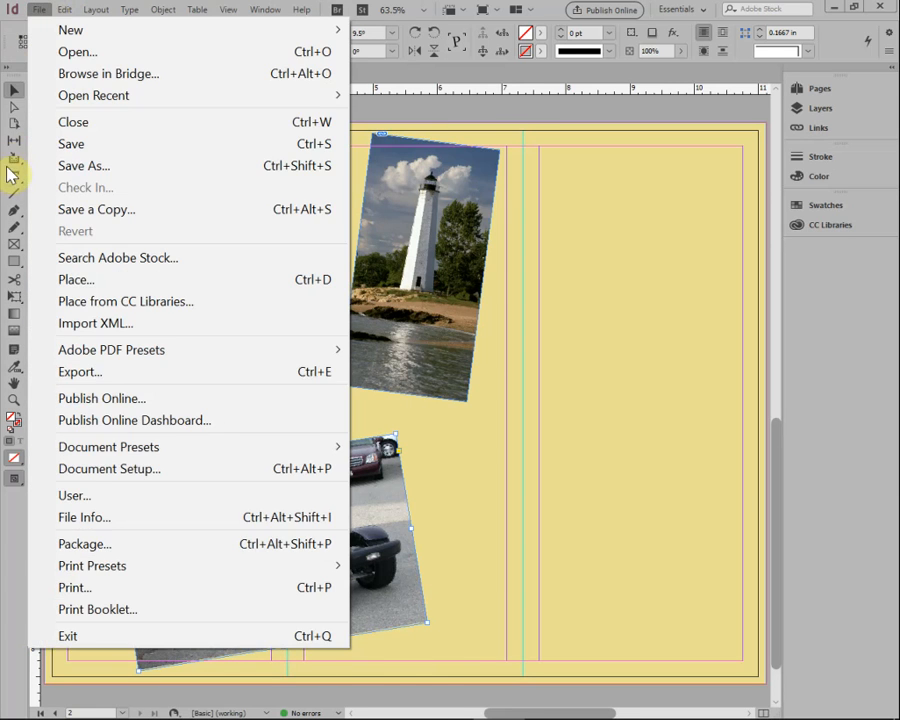
left_click(12, 245)
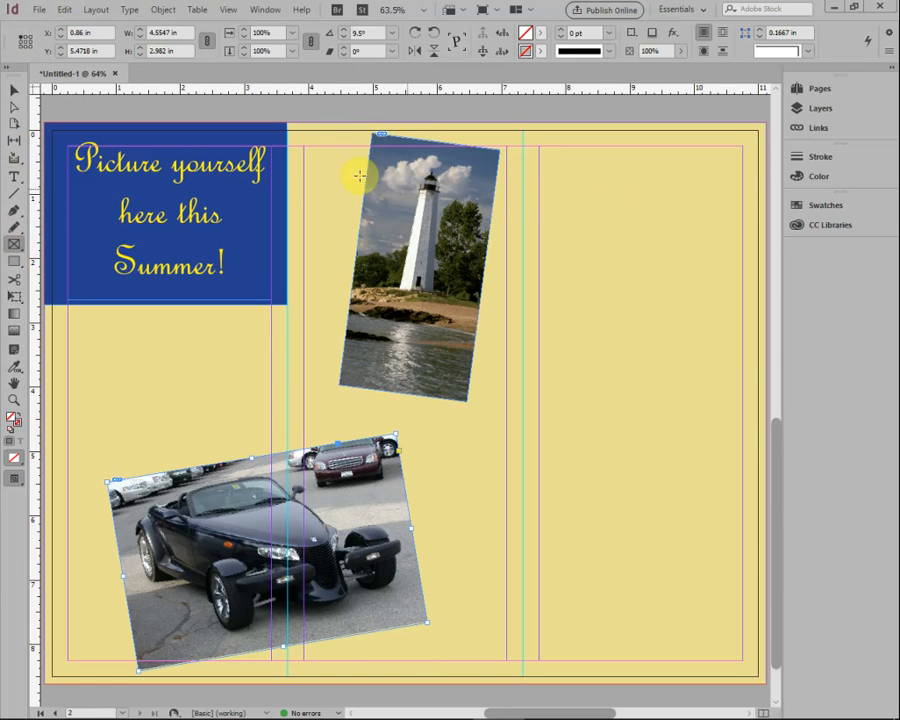
left_click_drag(540, 170, 684, 544)
left_click(39, 9)
left_click(107, 283)
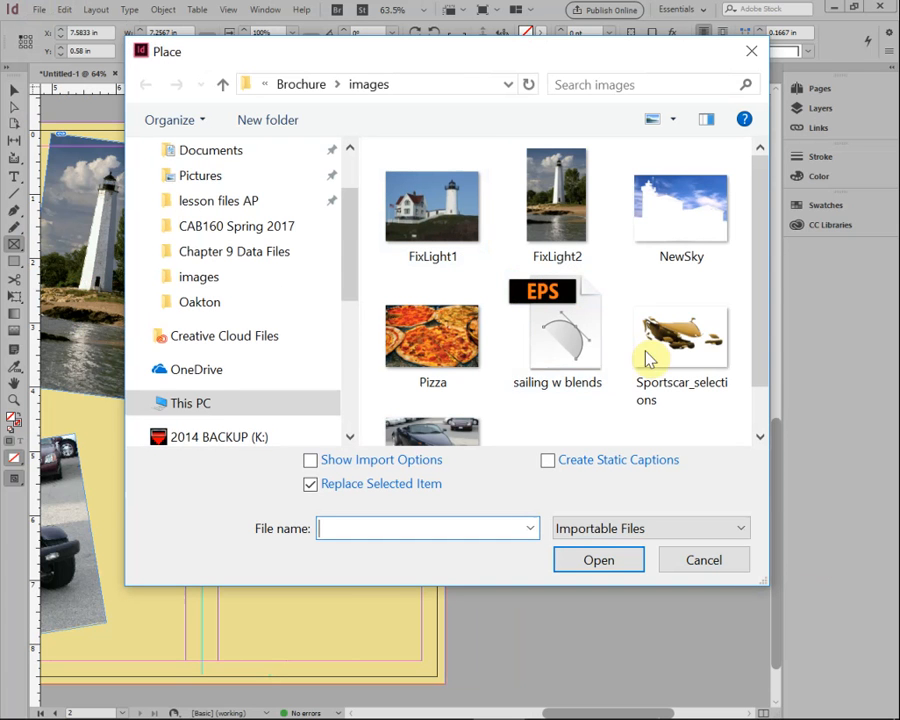
left_click(684, 222)
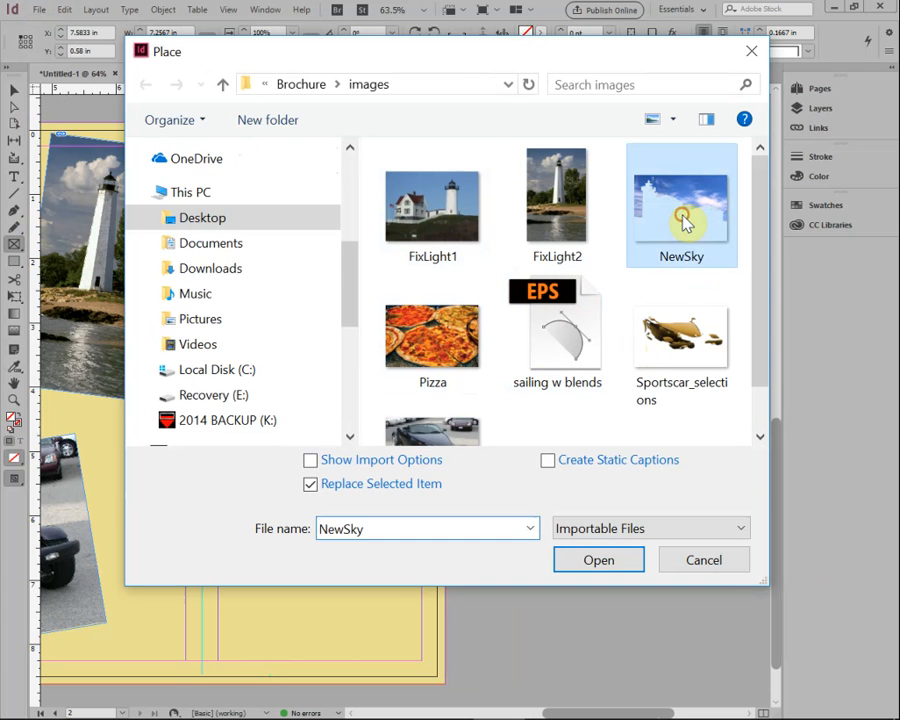
left_click(615, 556)
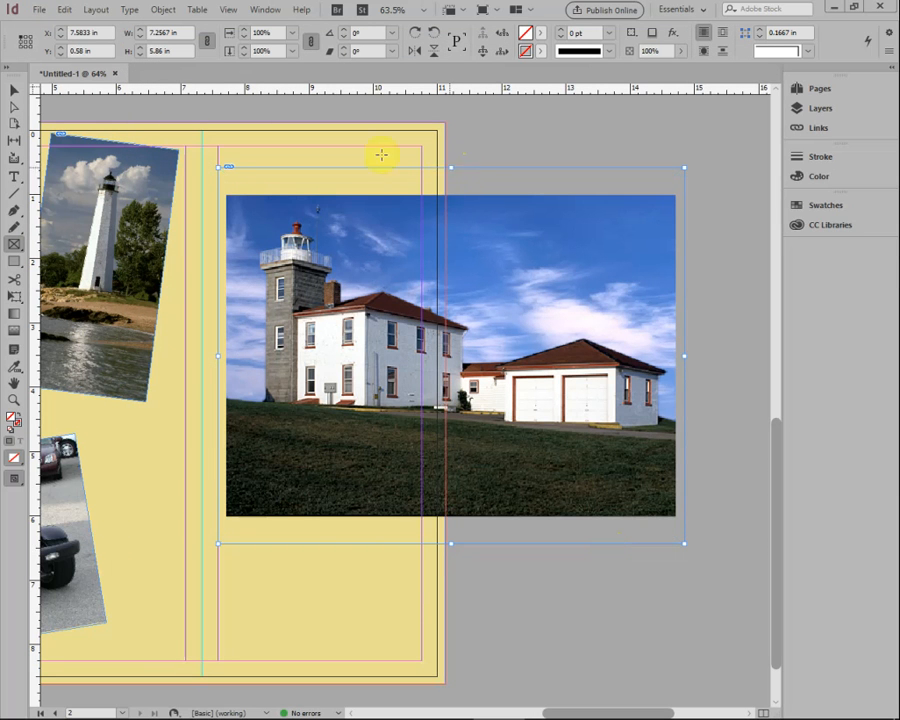
- Crop the frame of the NewSky photo to the image edges on all four sides, about 6.98 by 5 in
left_click(14, 91)
left_click_drag(451, 168, 450, 195)
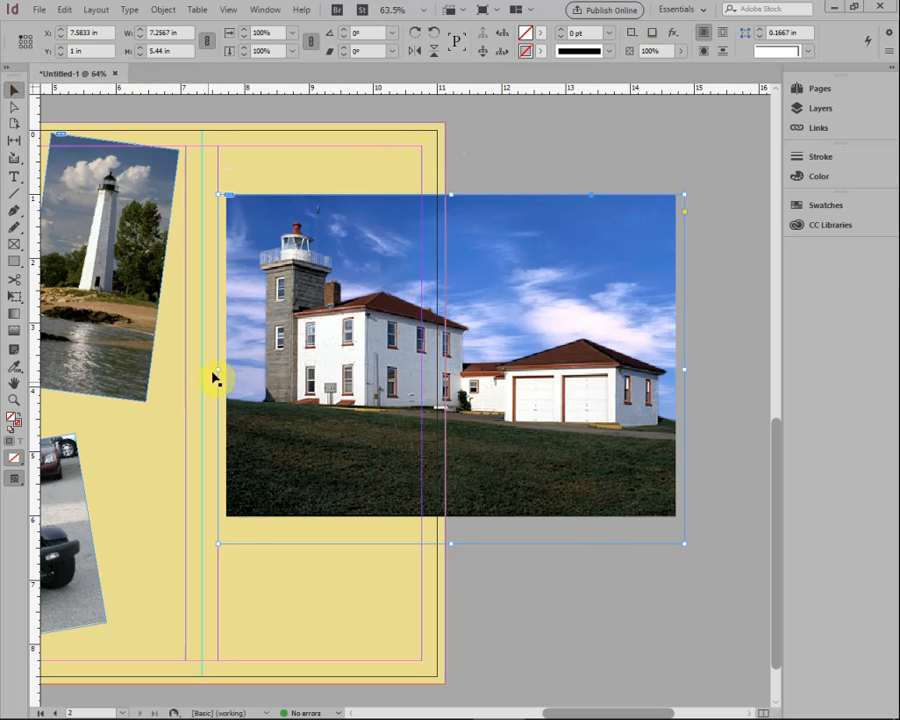
left_click_drag(219, 368, 226, 368)
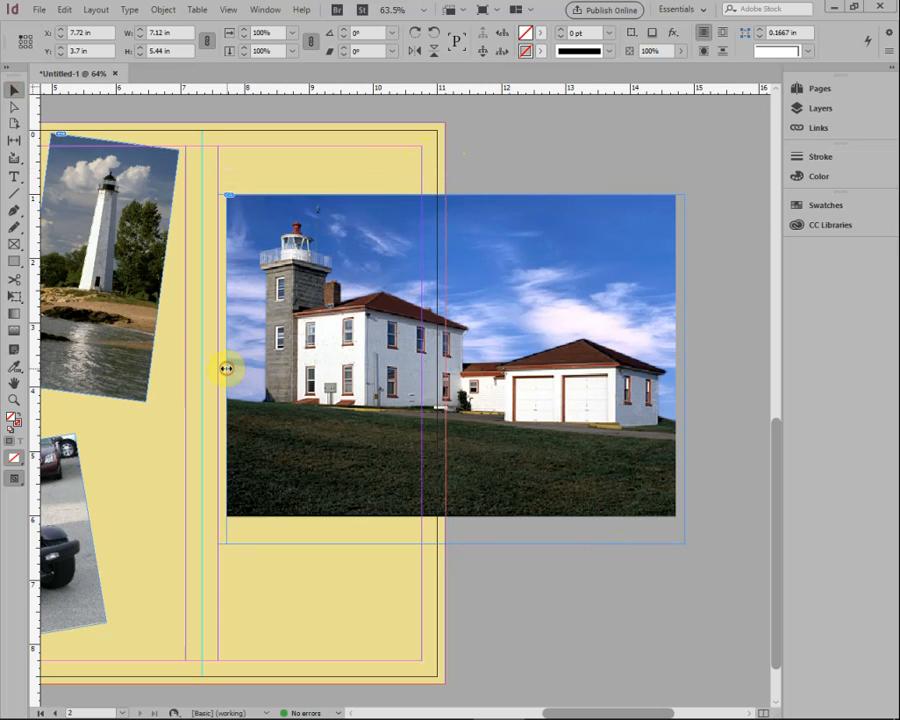
left_click_drag(458, 542, 458, 516)
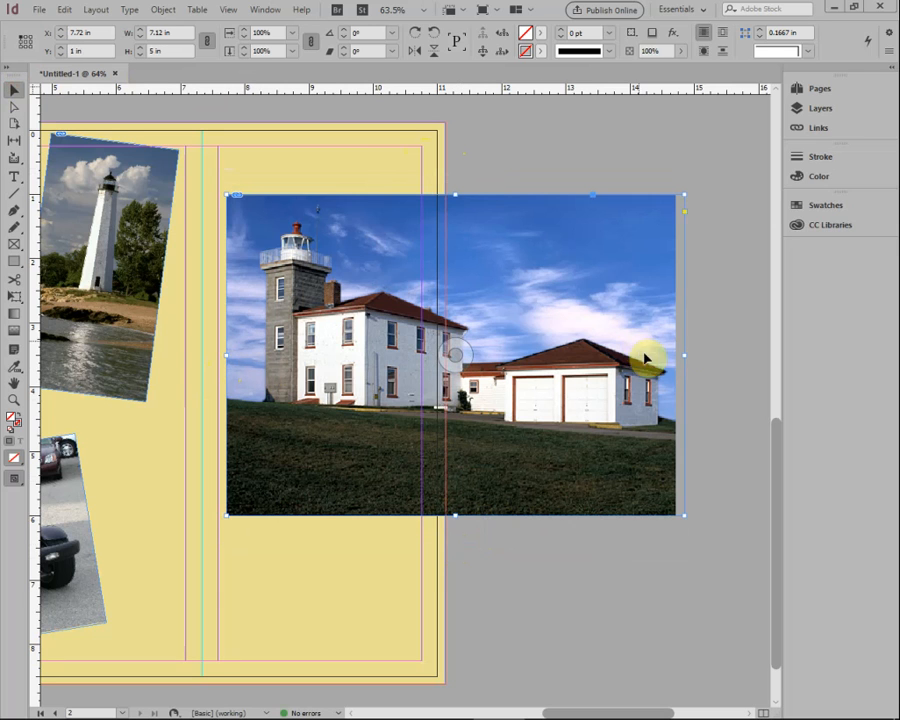
left_click_drag(683, 354, 675, 355)
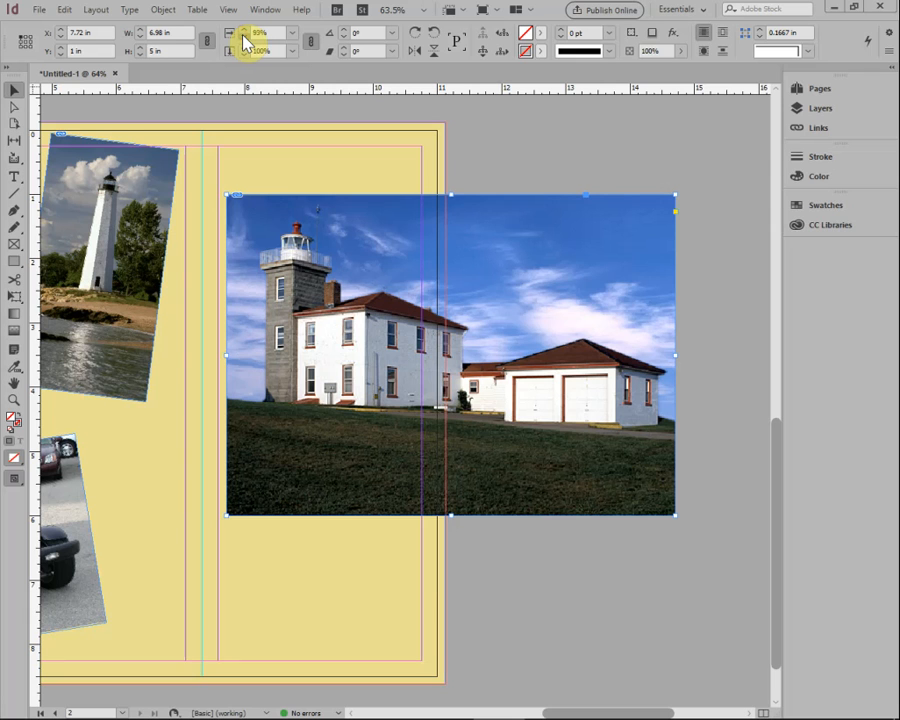
- Scale the NewSky photo and its frame down proportionally to about 2.51 by 1.79 in
key("Return")
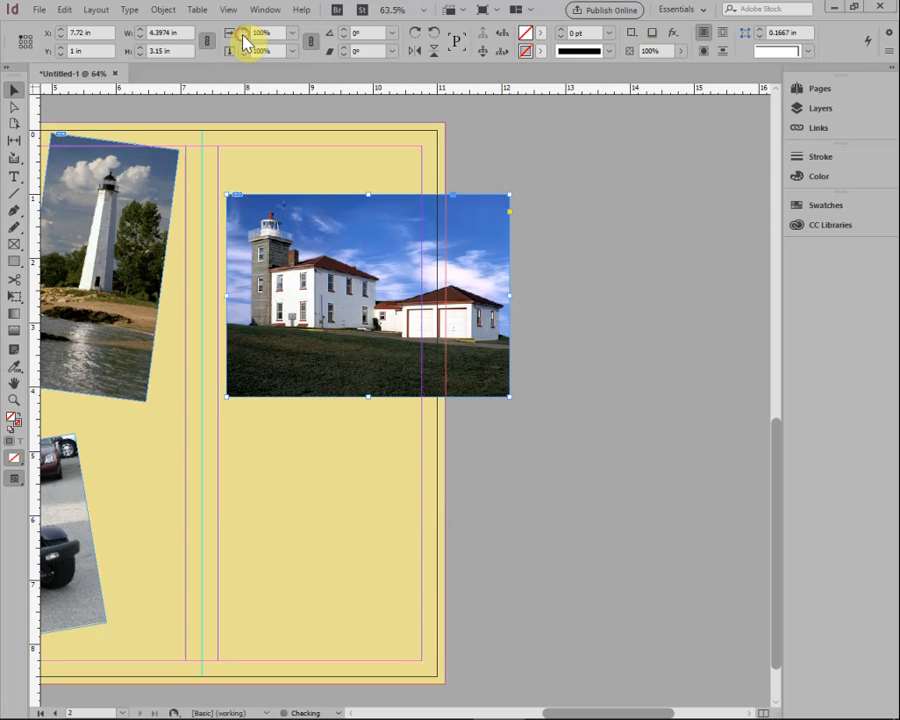
left_click(243, 36)
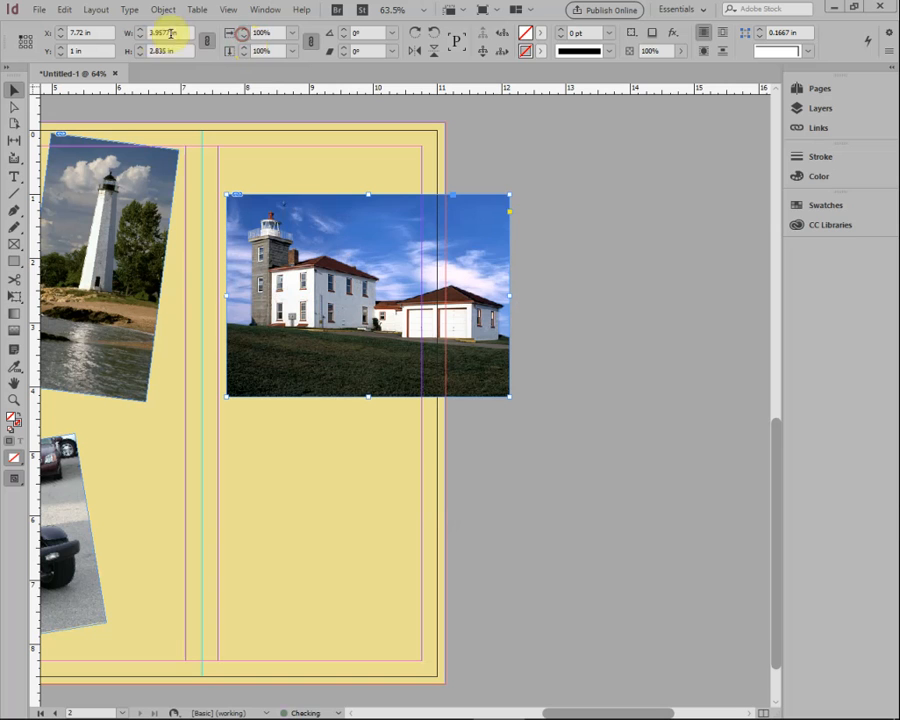
left_click(243, 36)
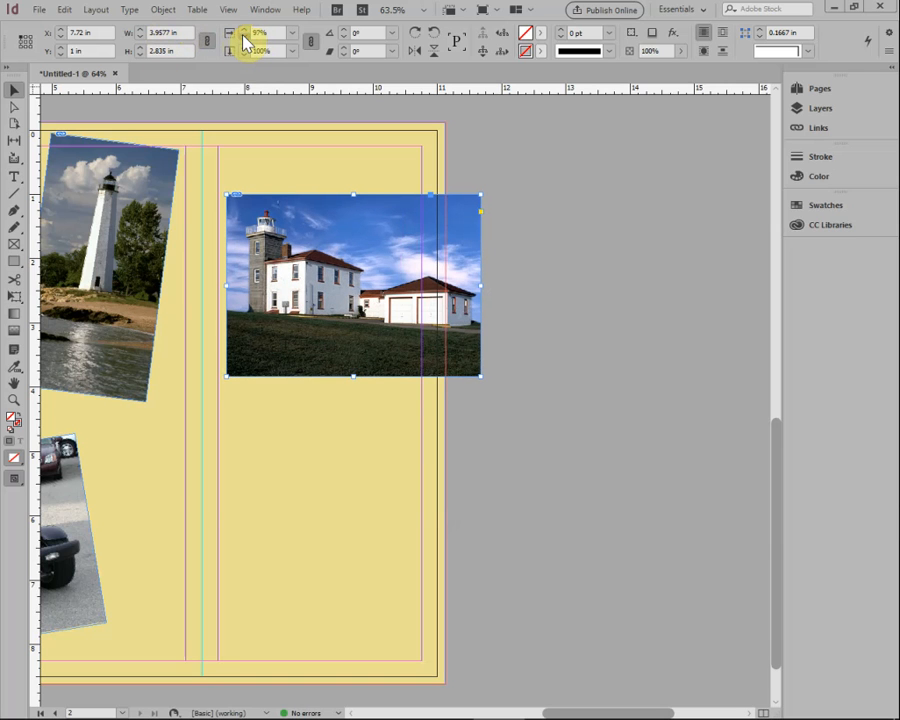
left_click(243, 36)
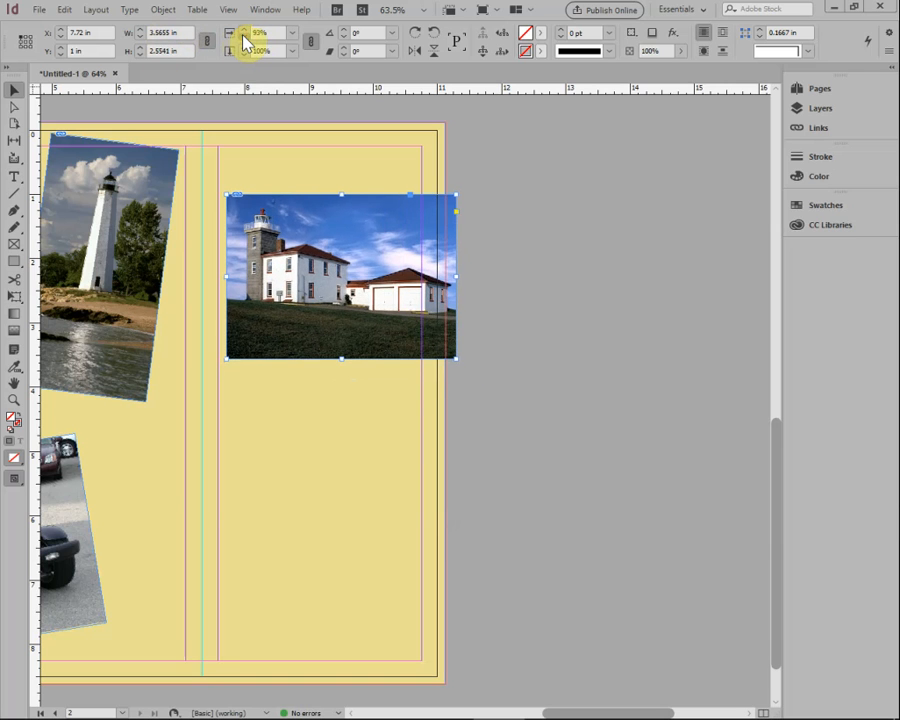
left_click(243, 36)
left_click(243, 36)
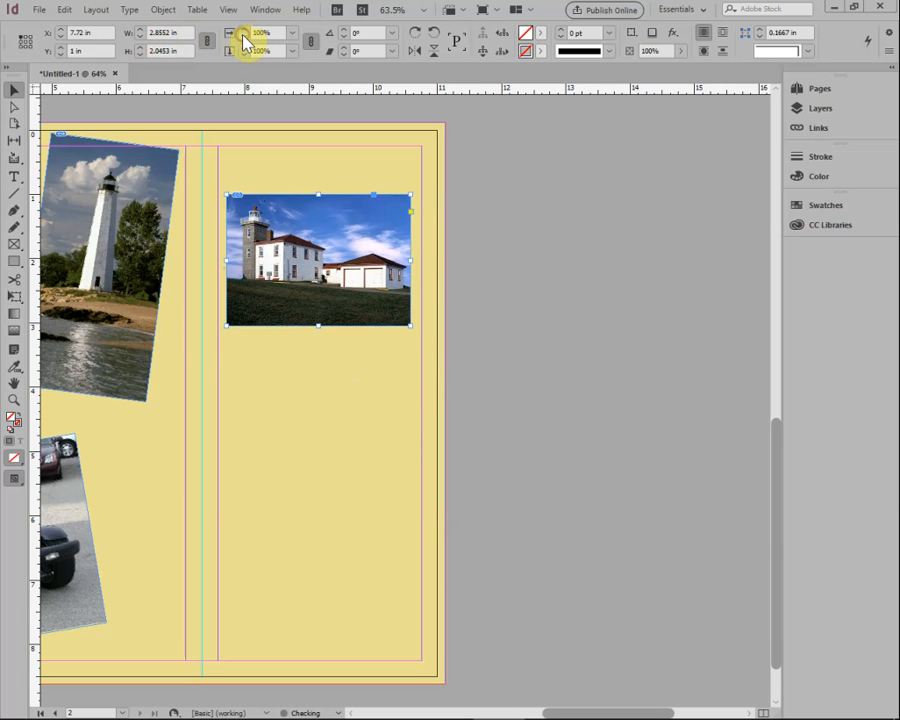
left_click(243, 37)
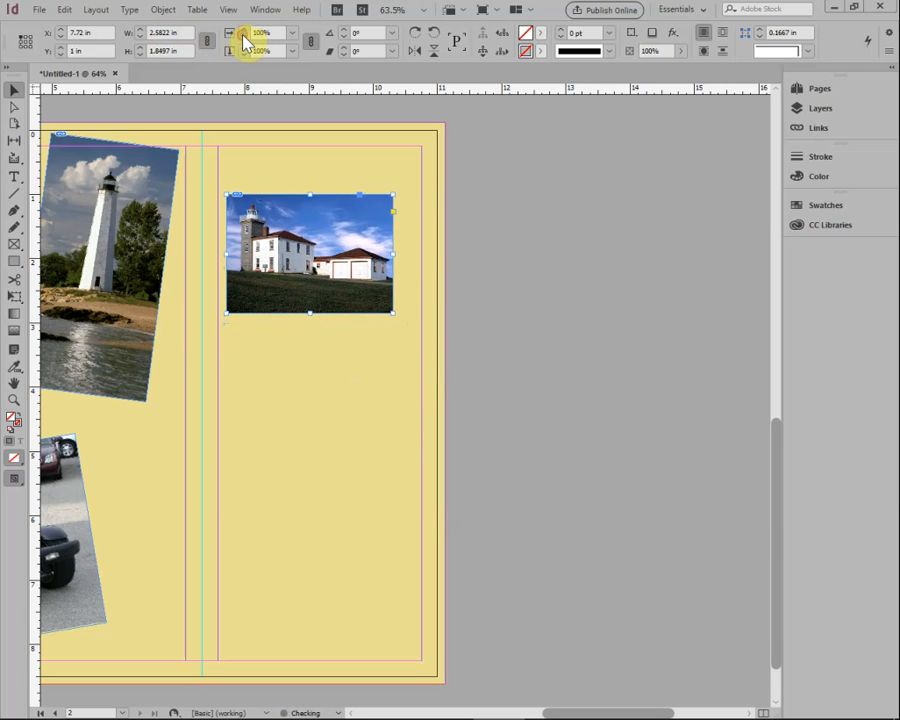
left_click(243, 37)
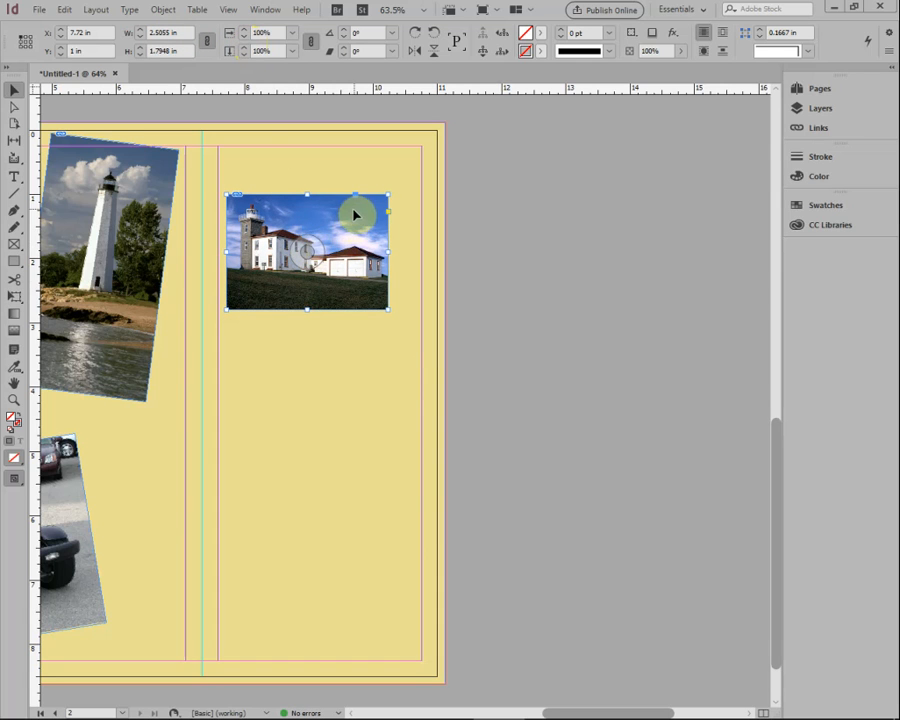
- Move the NewSky photo down across the fold between the middle and third columns and rotate it to 7°
left_click_drag(352, 222, 331, 455)
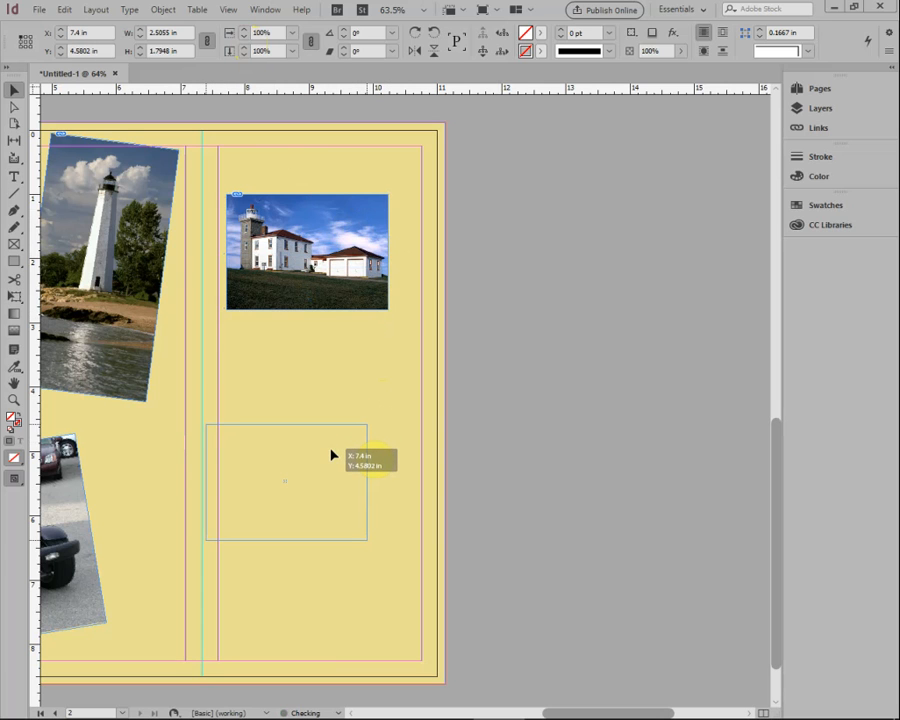
left_click_drag(331, 455, 293, 508)
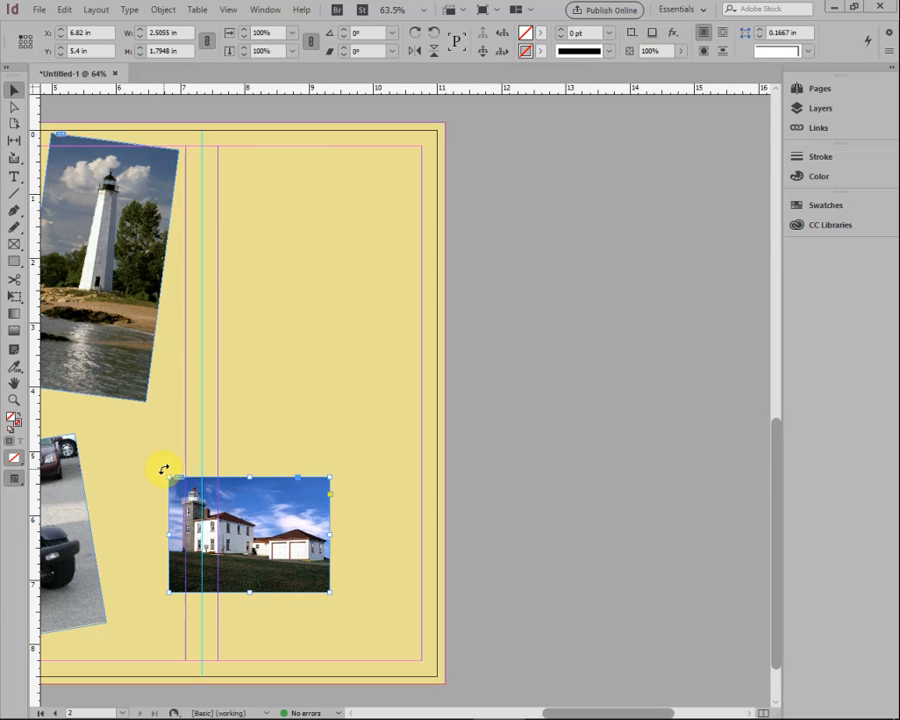
left_click_drag(163, 468, 149, 486)
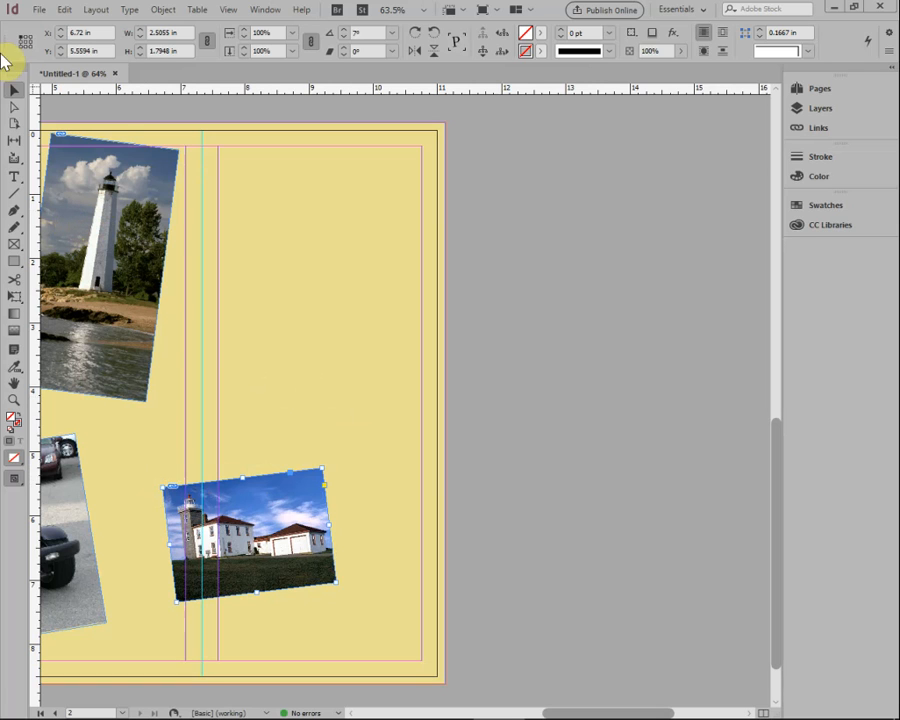
- Draw a rectangle frame about 6.1 by 4.93 in above the NewSky photo and place the Pizza image in it
left_click(15, 245)
left_click_drag(294, 150, 685, 467)
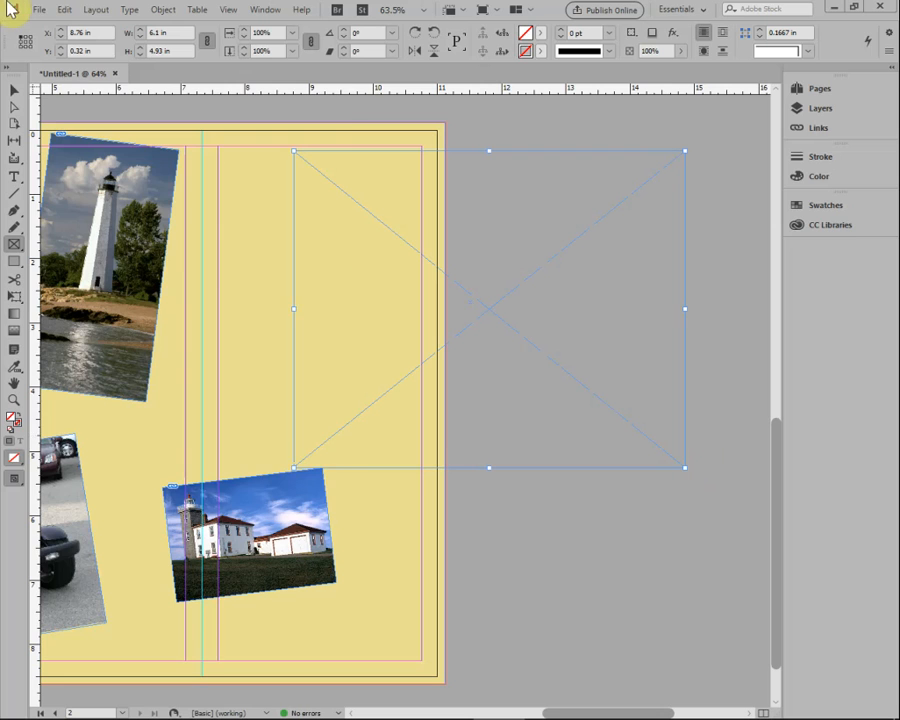
left_click(36, 10)
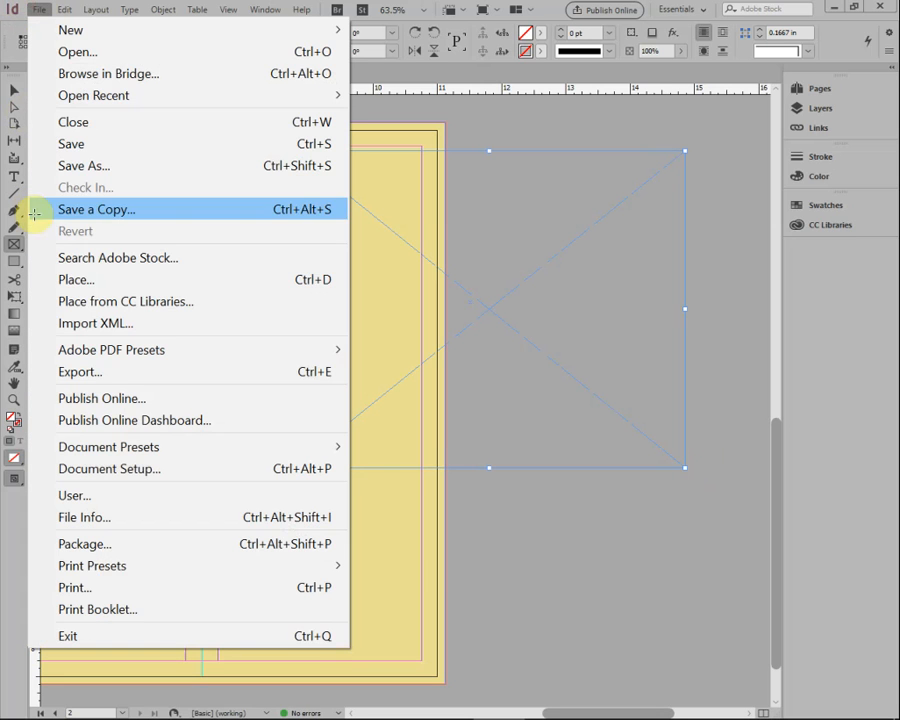
left_click(70, 279)
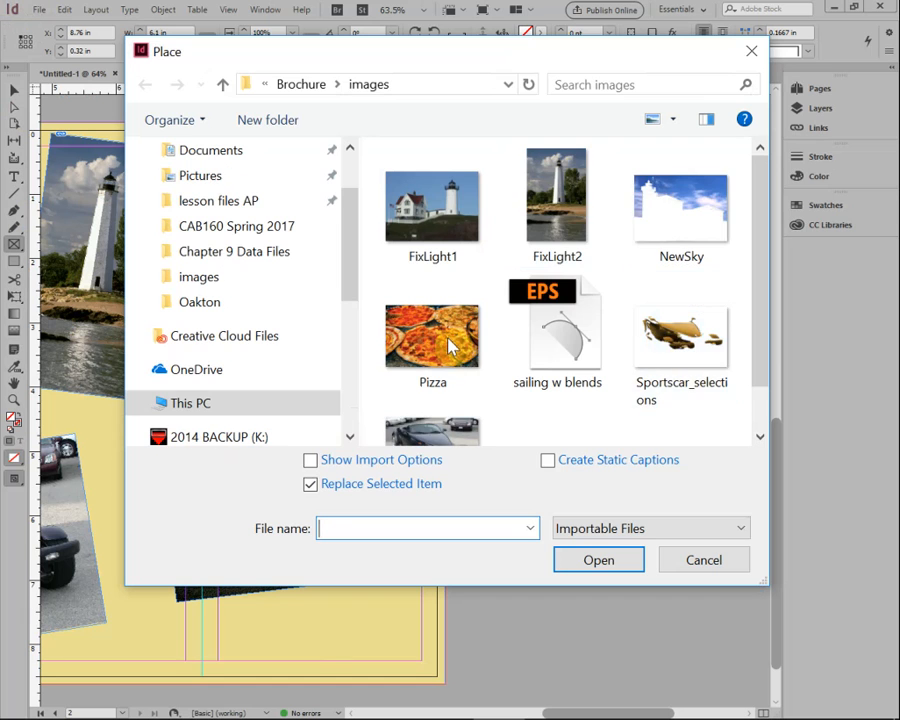
left_click(450, 345)
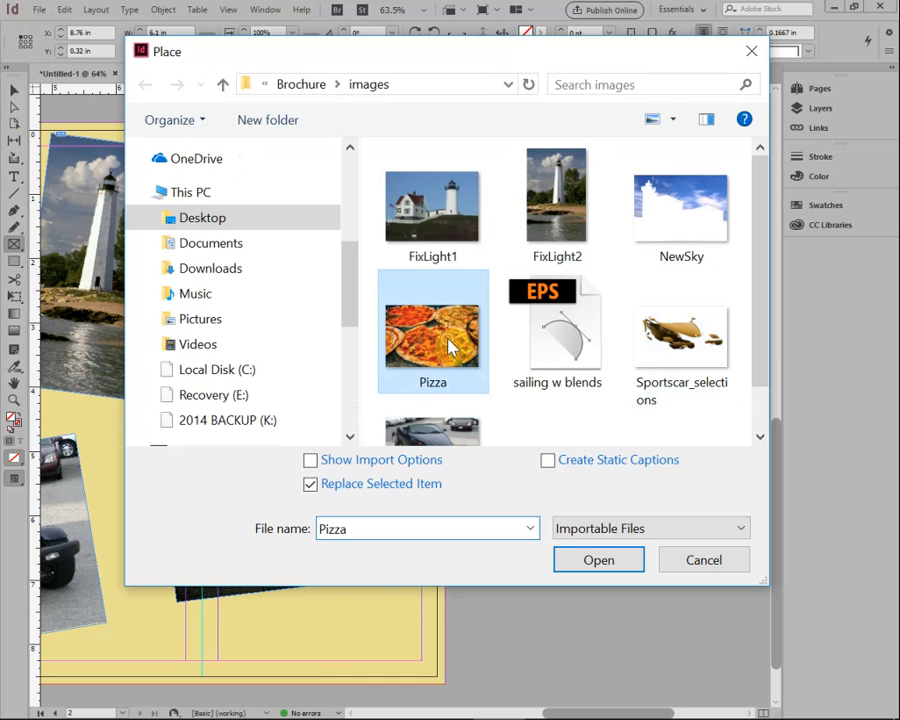
double_click(450, 345)
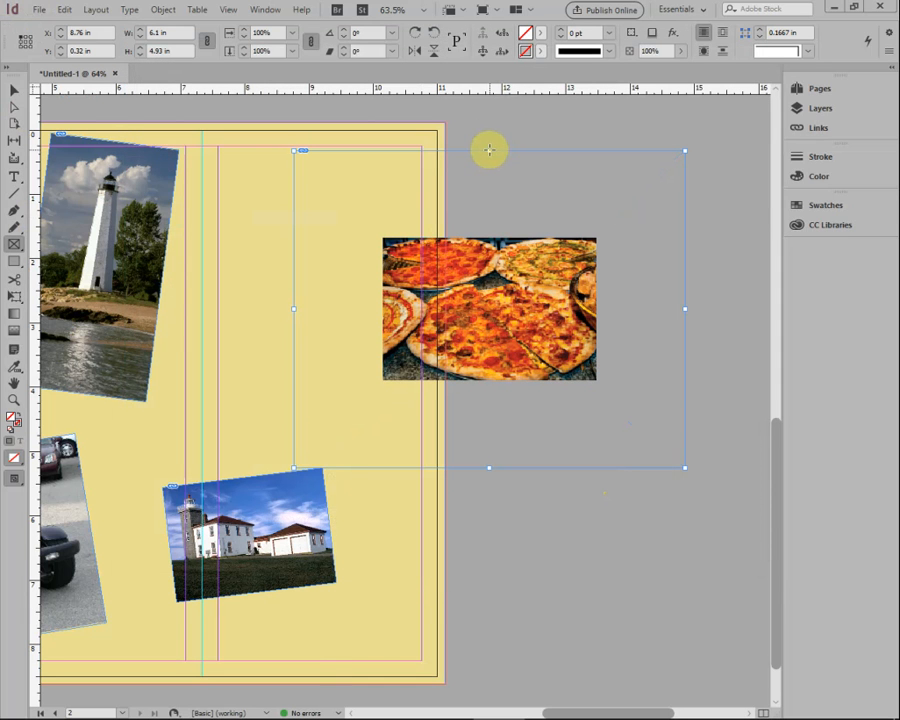
- Crop the frame of the pizza photo to the image edges on all four sides, about 3.32 by 2.2 in
left_click(13, 90)
left_click_drag(486, 150, 486, 237)
left_click_drag(687, 352, 600, 355)
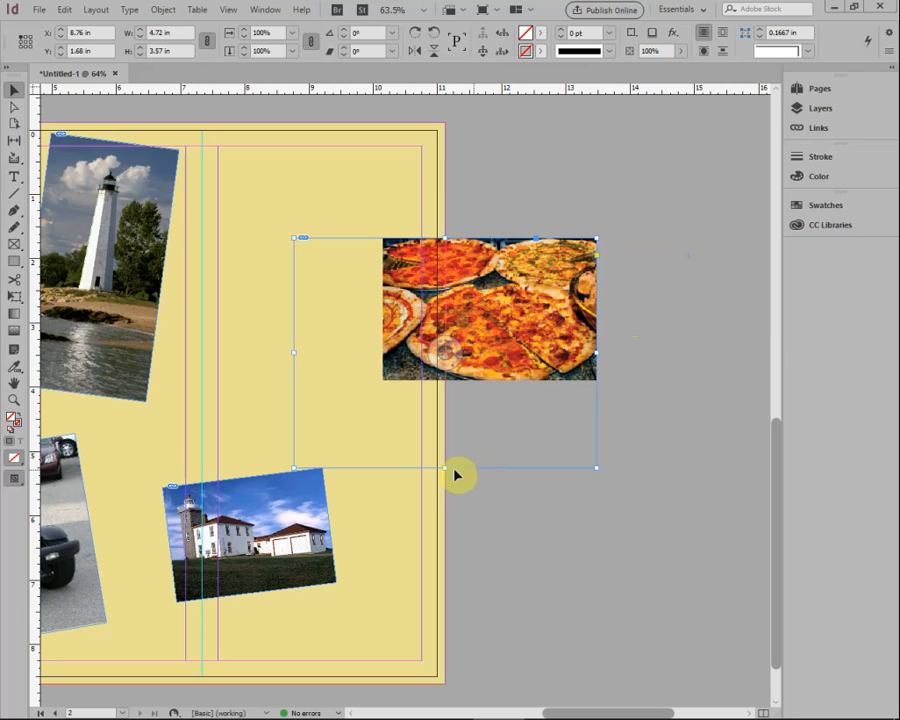
left_click_drag(444, 466, 451, 380)
left_click_drag(292, 307, 386, 318)
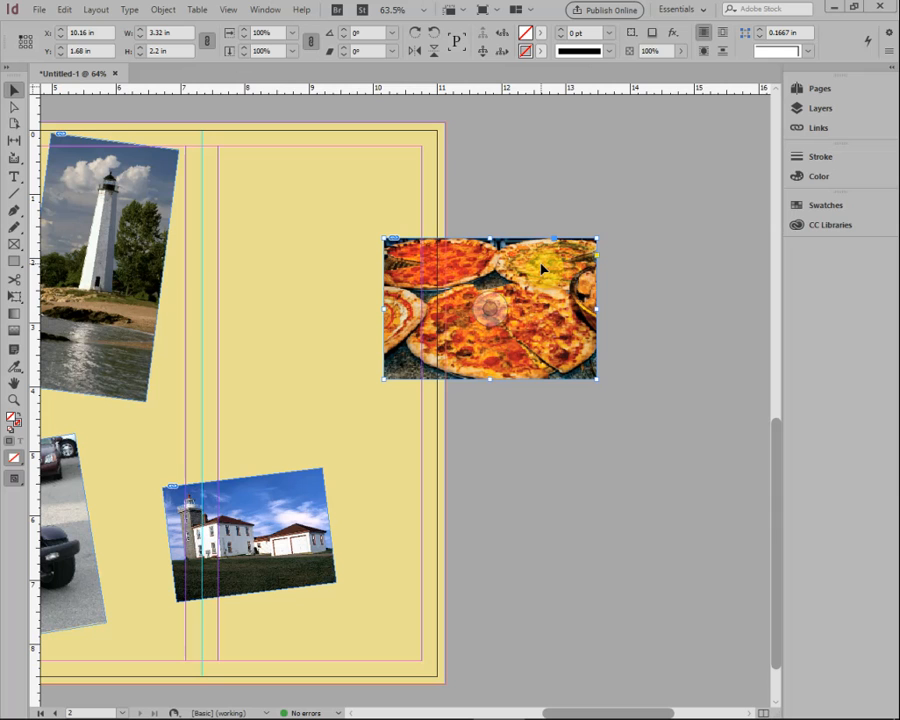
- Move the pizza photo onto the third column beside the lighthouse and rotate it to -27°
left_click(617, 285)
left_click_drag(540, 283, 345, 279)
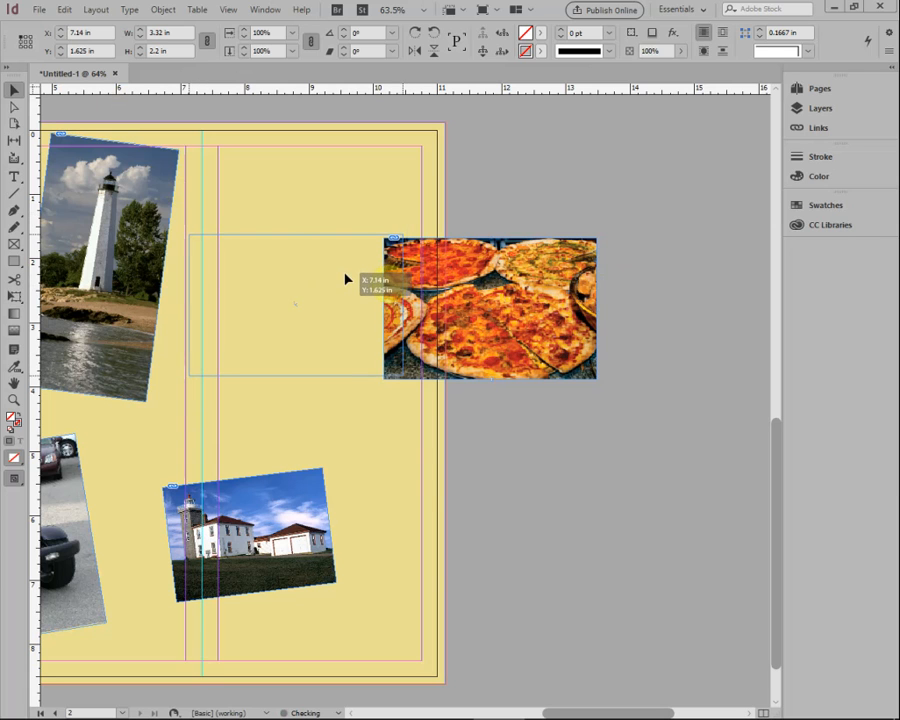
left_click_drag(345, 279, 345, 279)
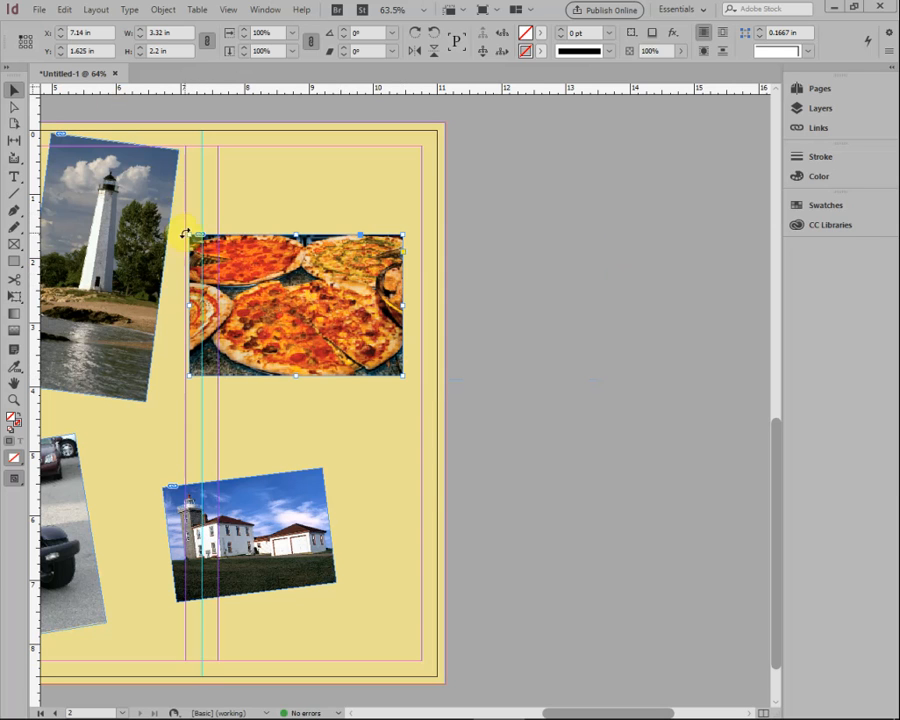
left_click_drag(201, 211, 250, 193)
left_click_drag(292, 300, 261, 337)
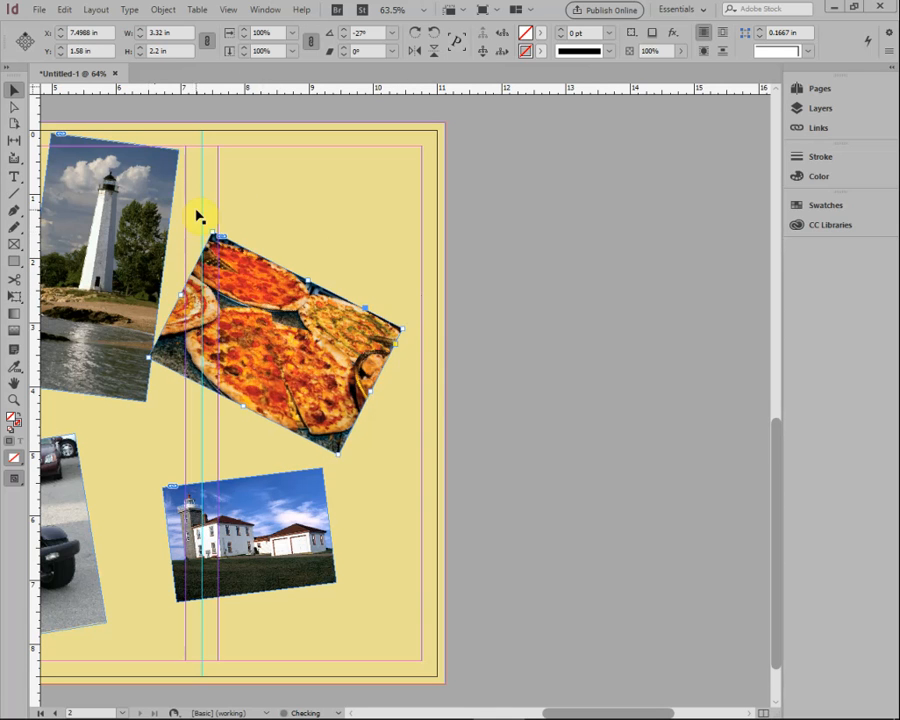
- Reduce the pizza photo's tilt to -16.5° and nudge it up slightly beside the lighthouse
left_click(410, 334)
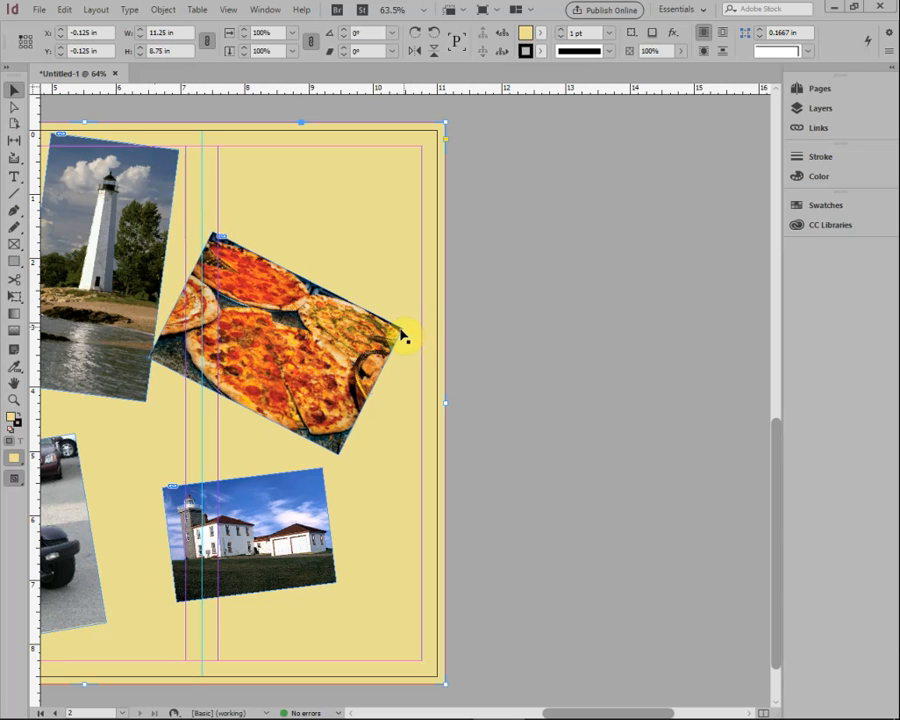
left_click(408, 328)
left_click_drag(410, 323, 412, 297)
left_click(275, 341)
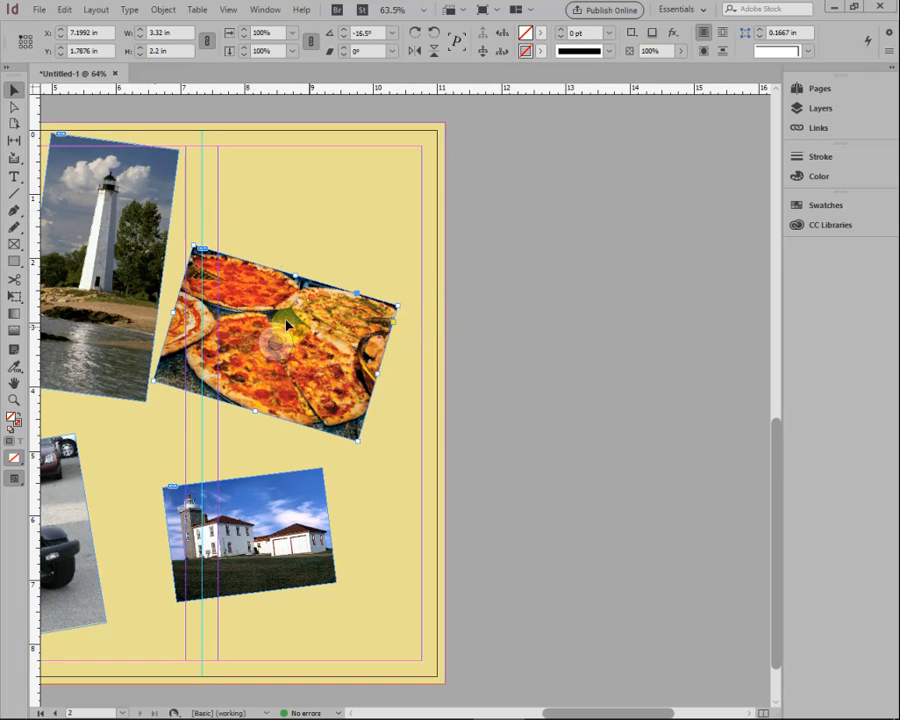
left_click_drag(288, 314, 286, 306)
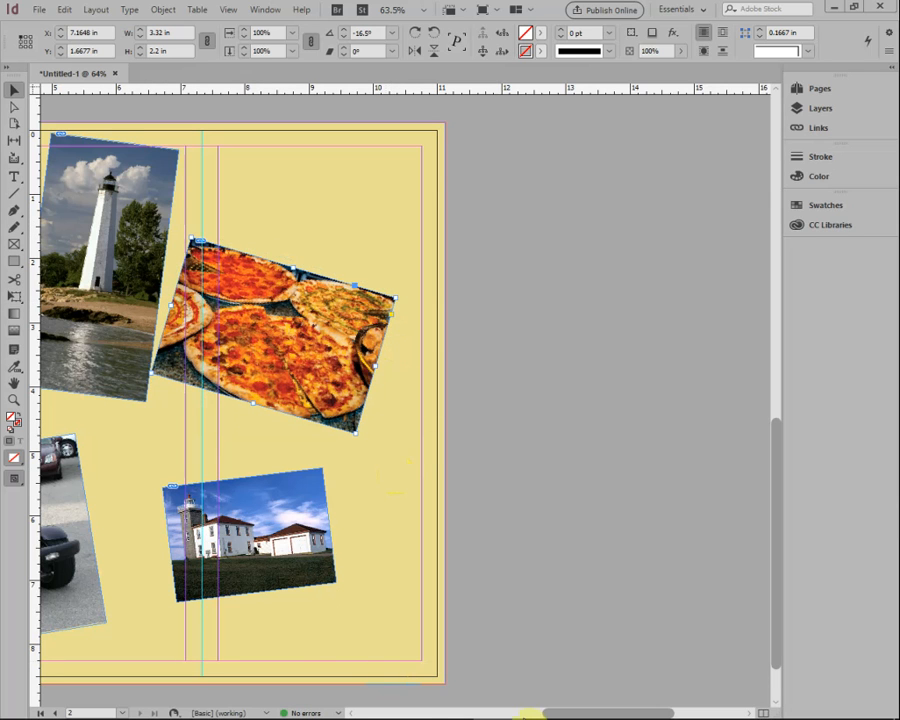
- Shift the tall lighthouse photo towards the third column and move the pizza photo slightly up and outward to clear it
left_click(530, 714)
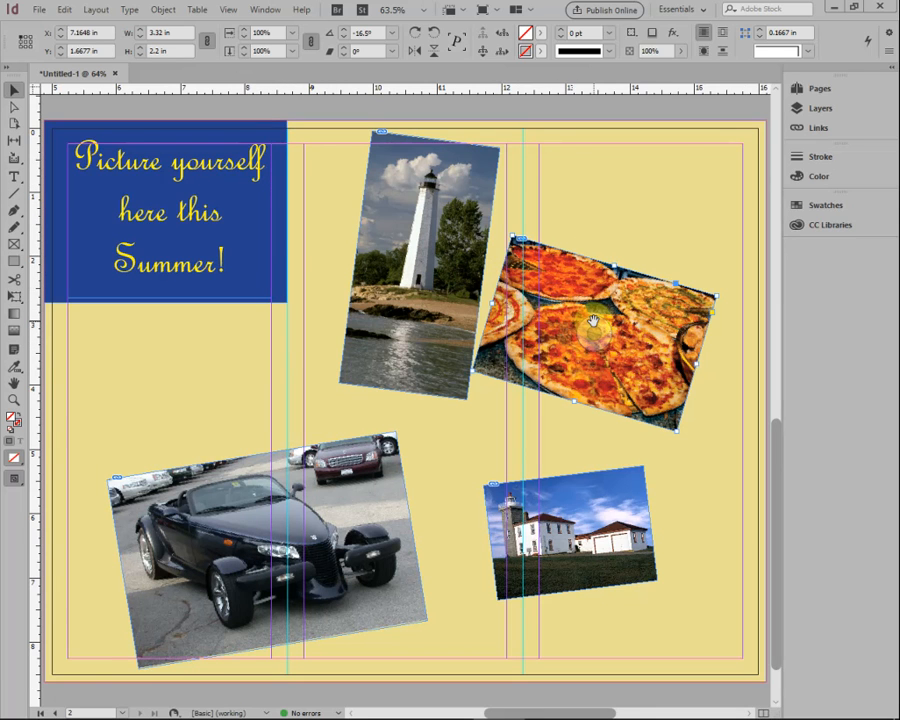
left_click_drag(424, 284, 450, 336)
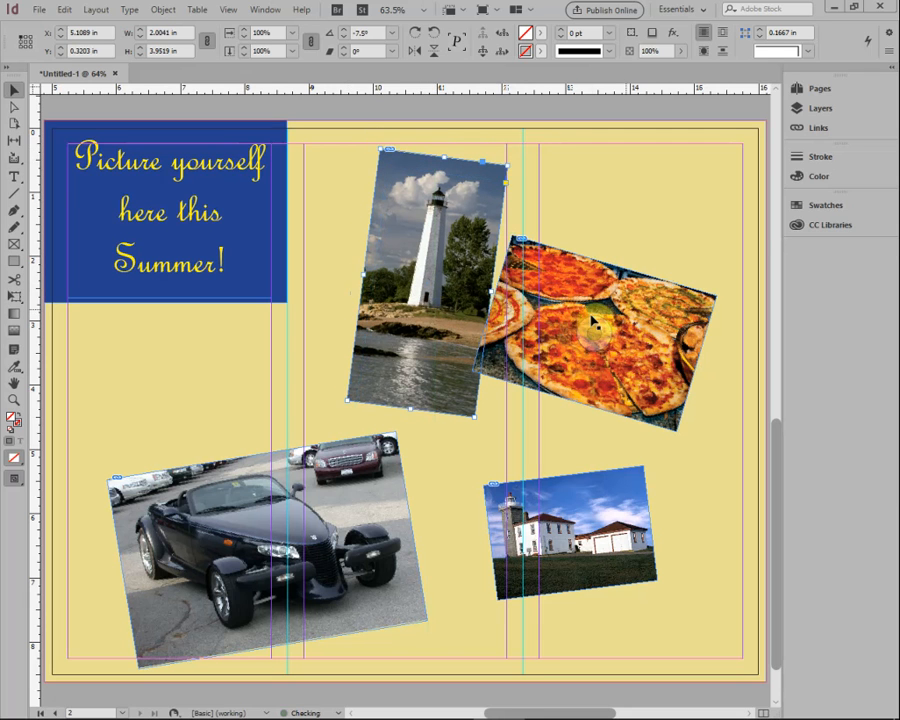
left_click_drag(603, 304, 626, 289)
left_click_drag(466, 285, 476, 255)
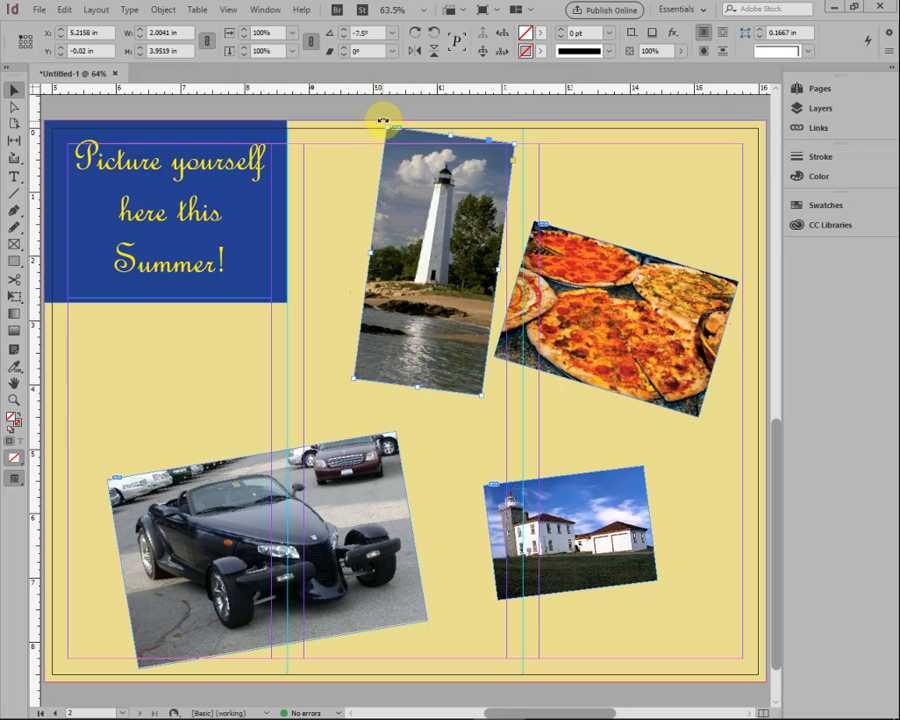
- Reduce the tilt of the tall lighthouse photo to -5° and the white-building photo to 4.5°, nudging the lighthouse and pizza photos into place
left_click_drag(380, 120, 375, 127)
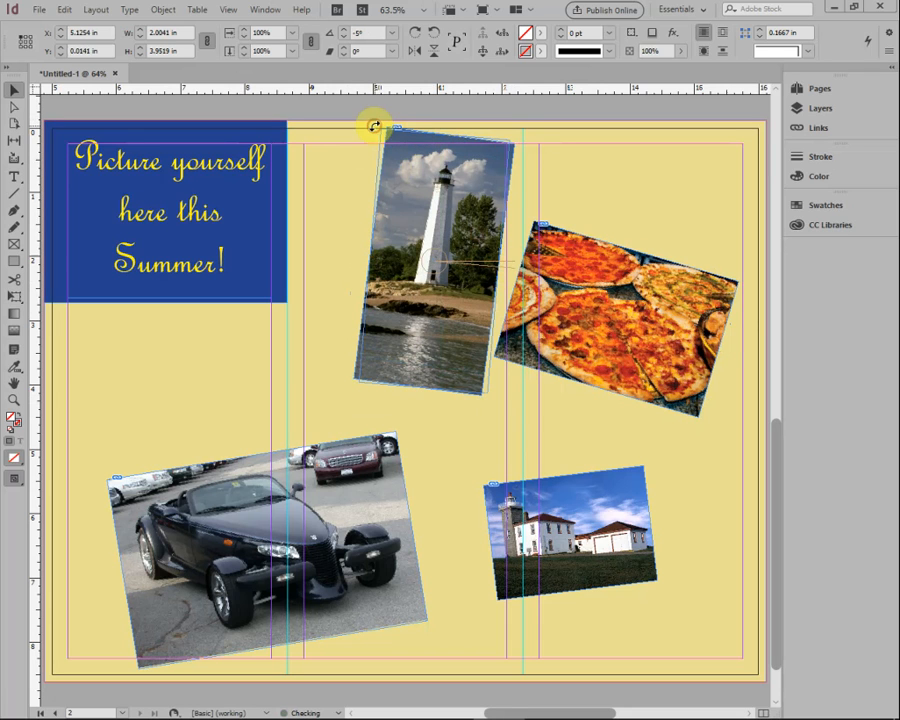
mouse_move(466, 207)
left_mouse_down()
mouse_move(470, 220)
mouse_move(463, 185)
mouse_move(464, 213)
left_mouse_up()
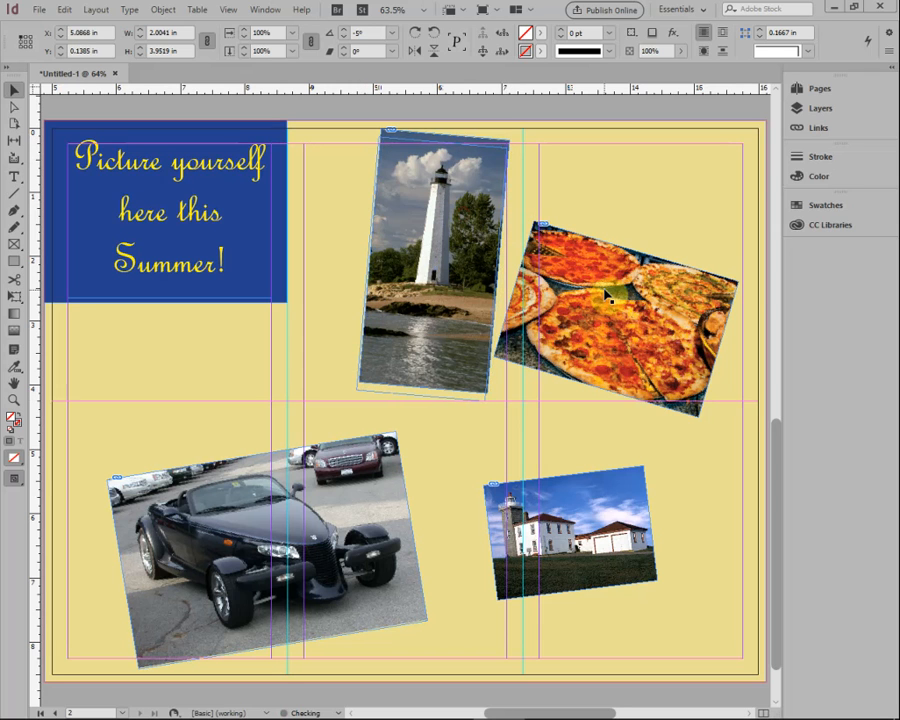
left_click_drag(605, 292, 606, 293)
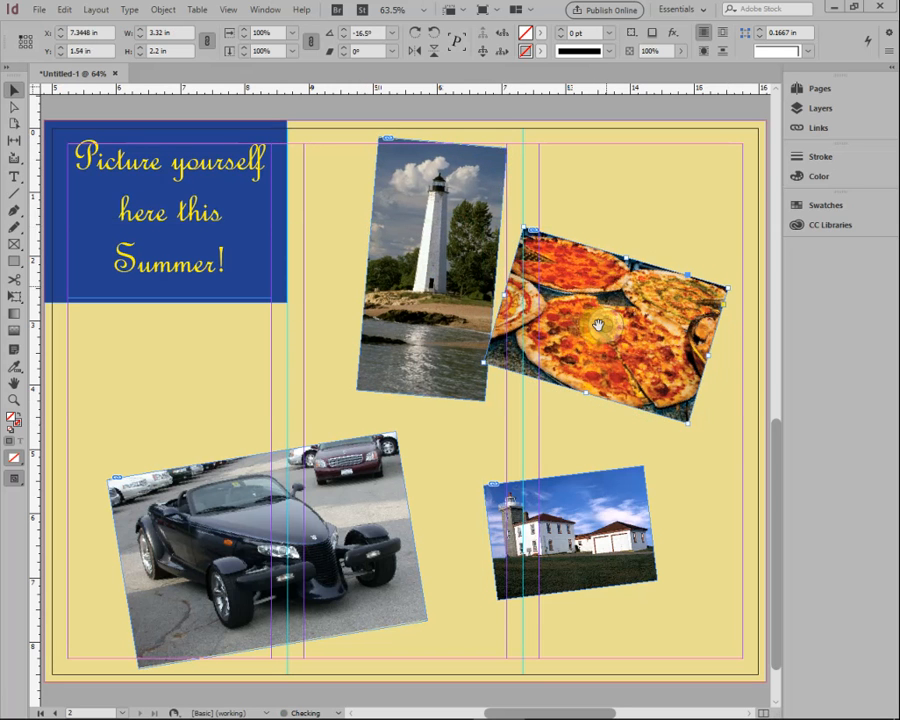
left_click(558, 503)
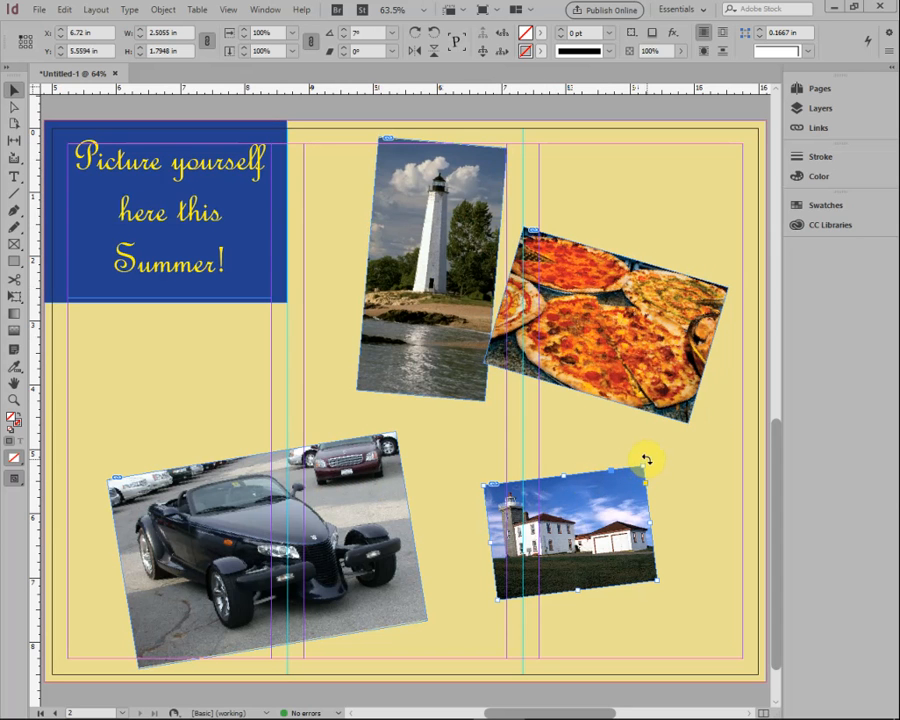
left_click_drag(651, 469, 650, 463)
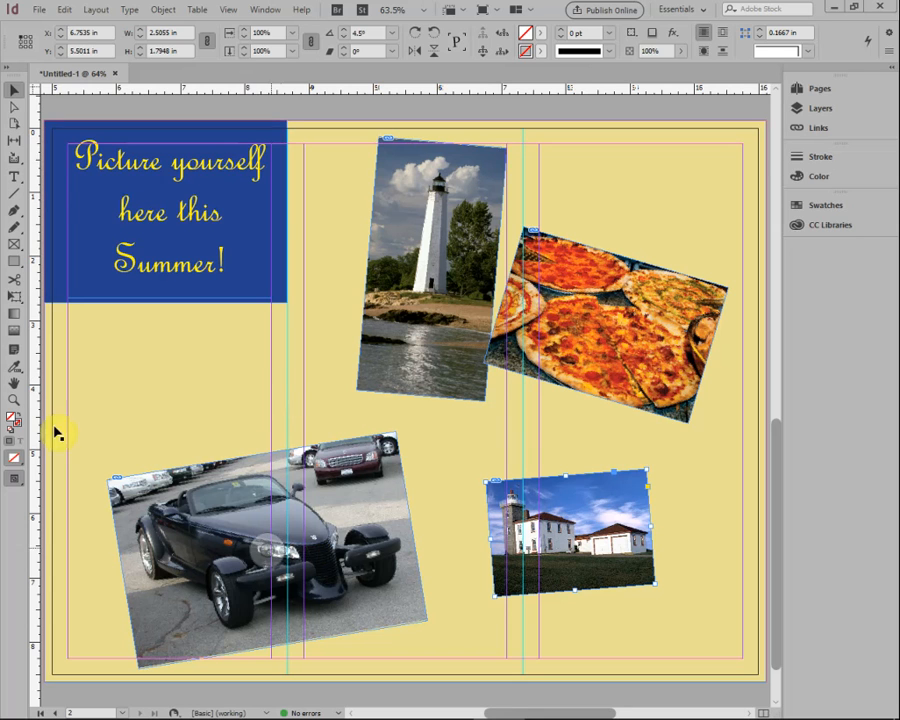
- Select the car, lighthouse, pizza and white-building photos together and give their frames an 8 pt stroke
left_click(262, 510)
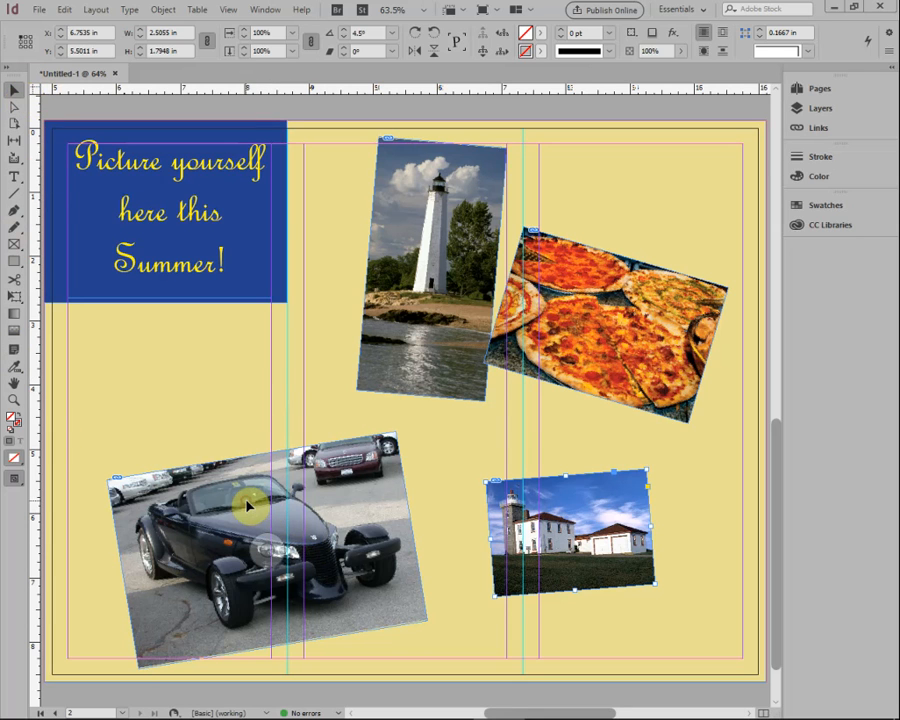
left_click(436, 222, "shift")
left_click(655, 337, "shift")
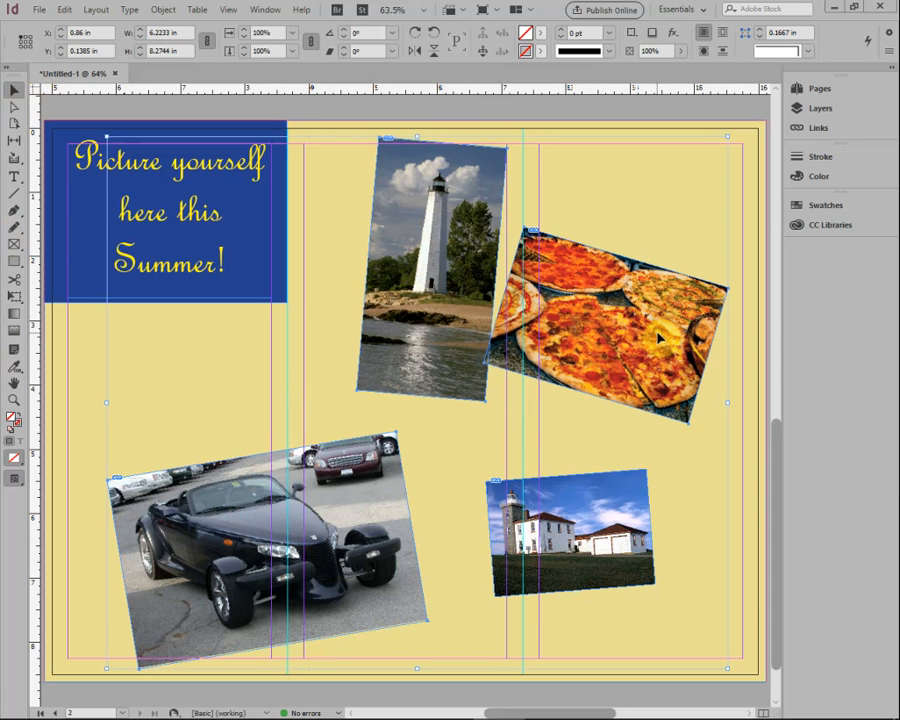
left_click(605, 528, "shift")
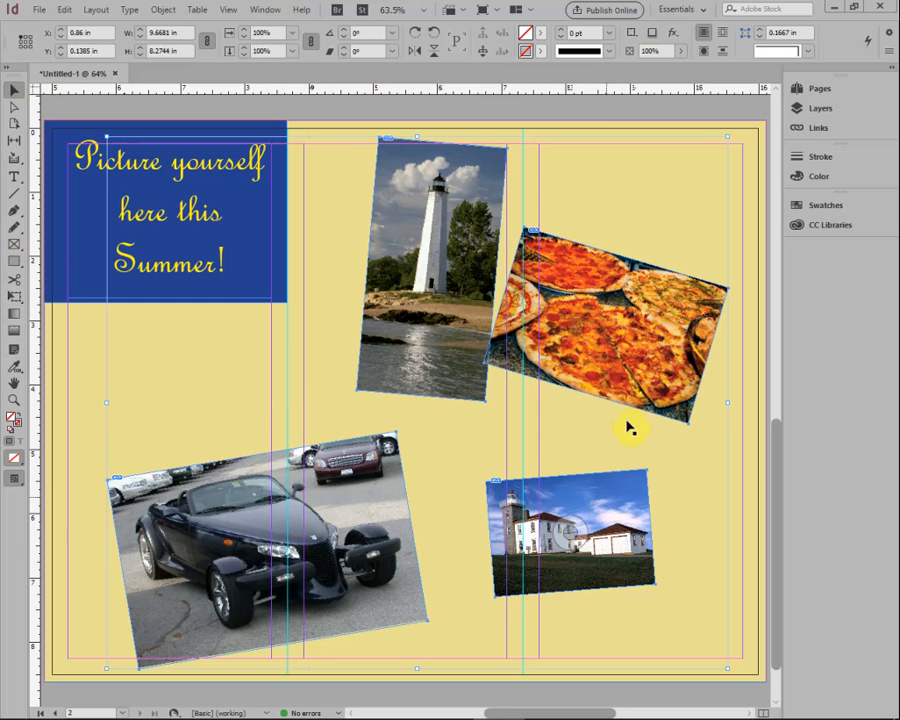
left_click(608, 53)
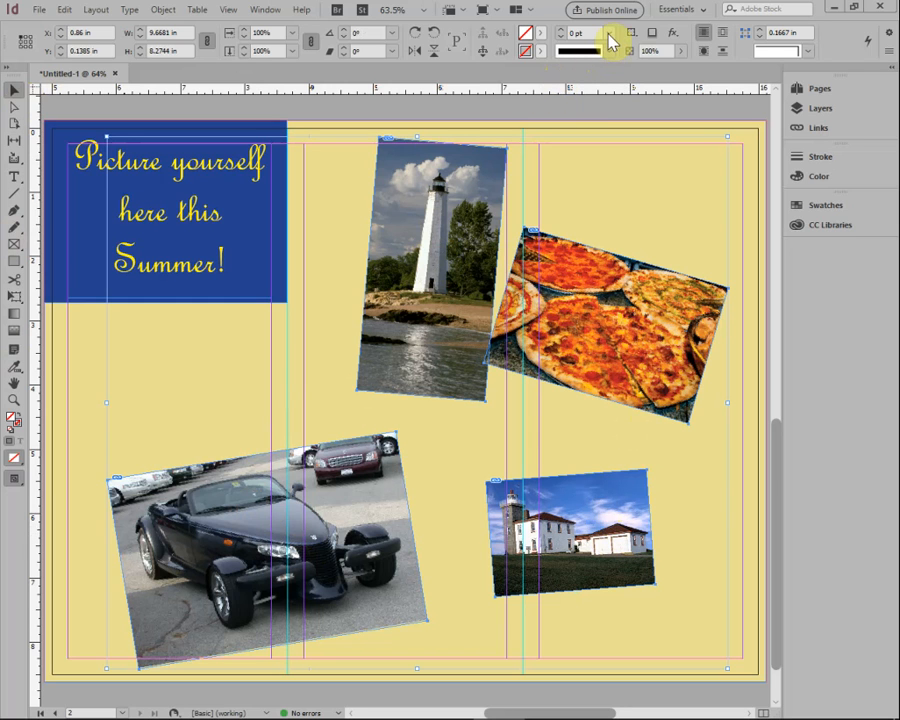
left_click(610, 54)
left_click(610, 54)
left_click(609, 34)
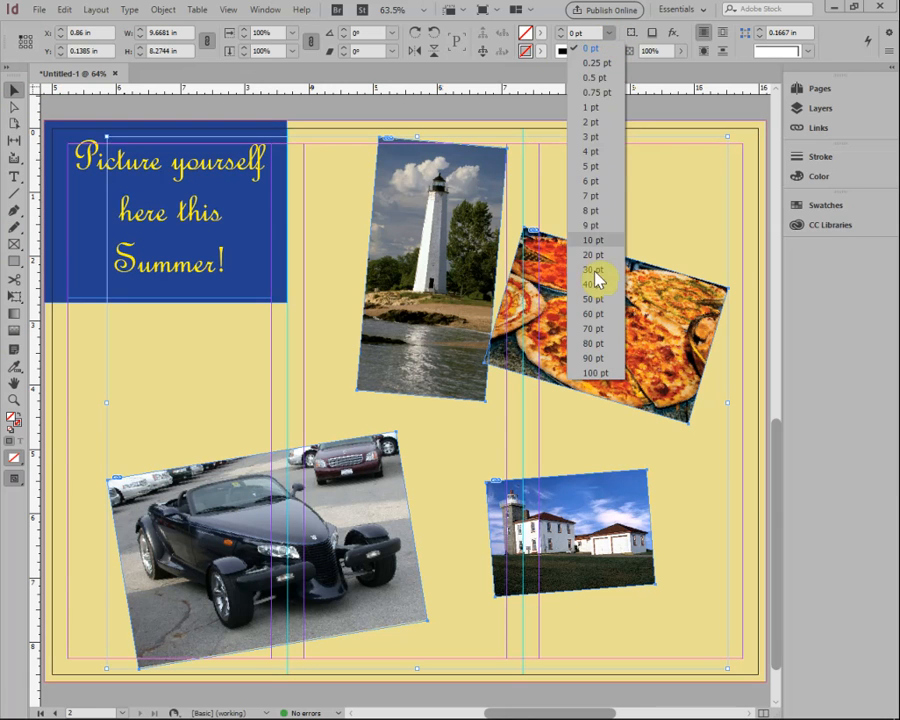
left_click(597, 216)
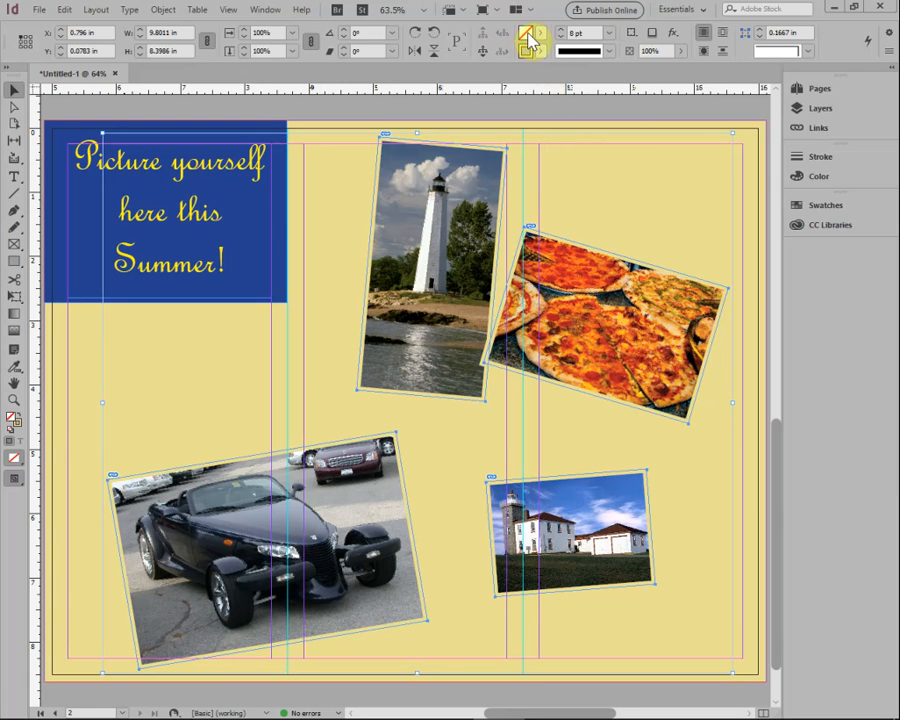
- Set the fill of the four selected photo frames to the near-white colour #eaffff
double_click(527, 36)
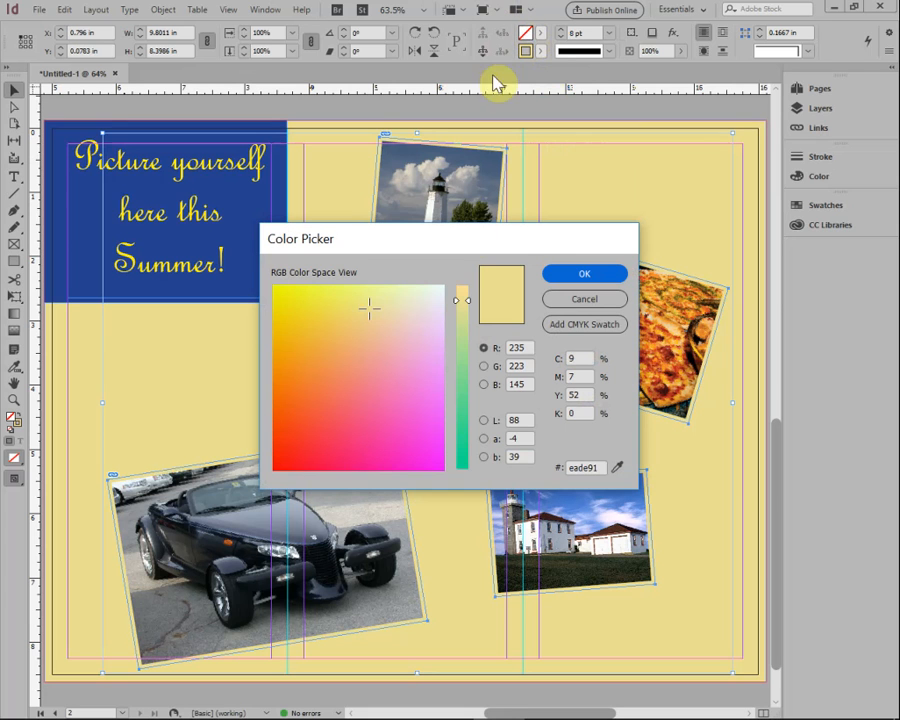
left_click_drag(398, 316, 462, 278)
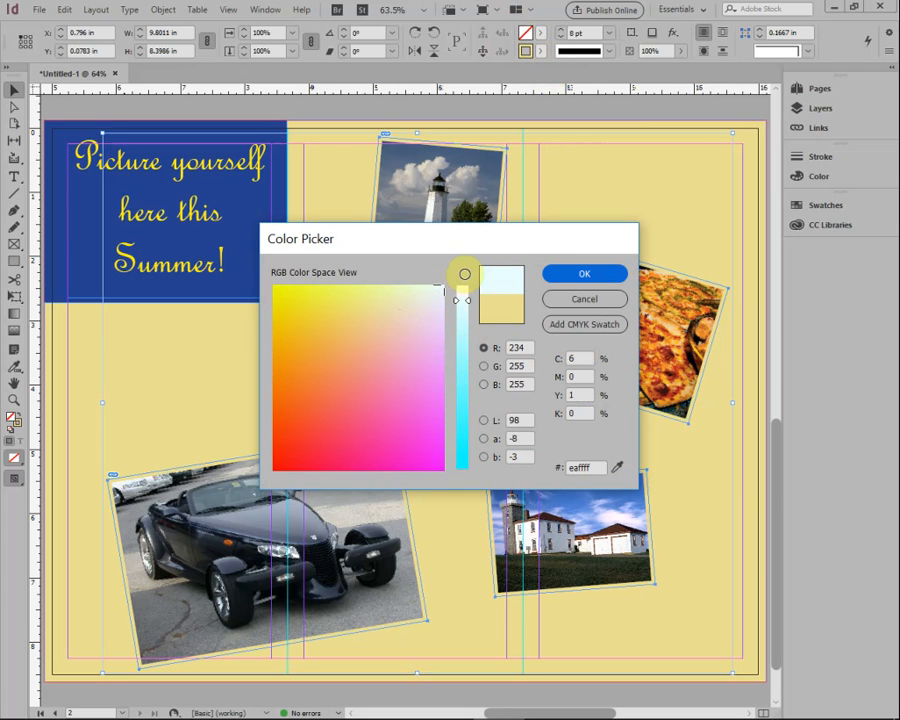
left_click(612, 274)
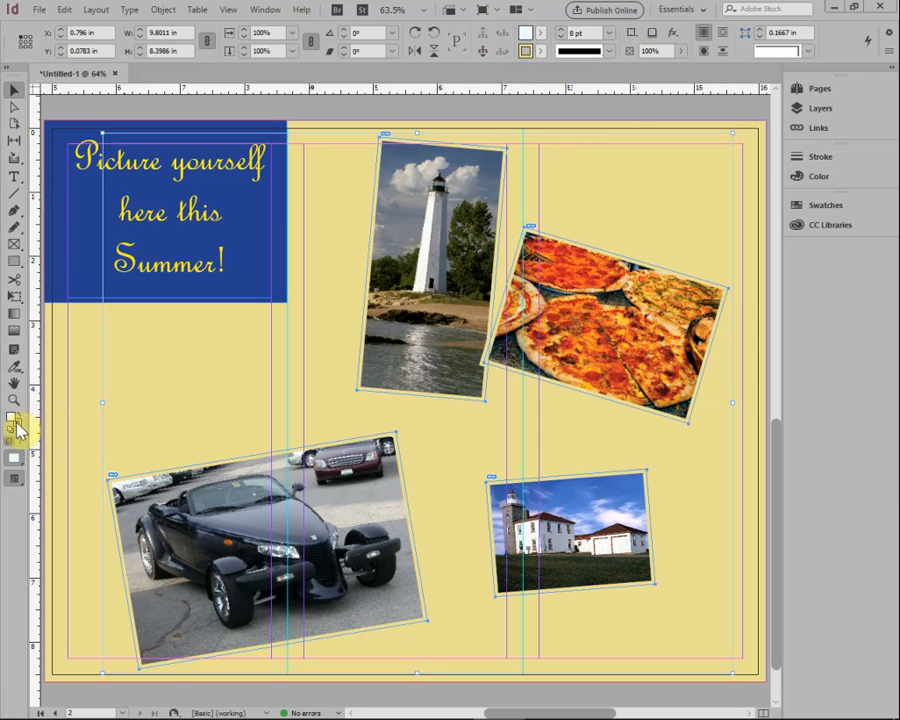
- Set the stroke colour of the four photo frames to near-white #eaffff and deselect them
double_click(16, 426)
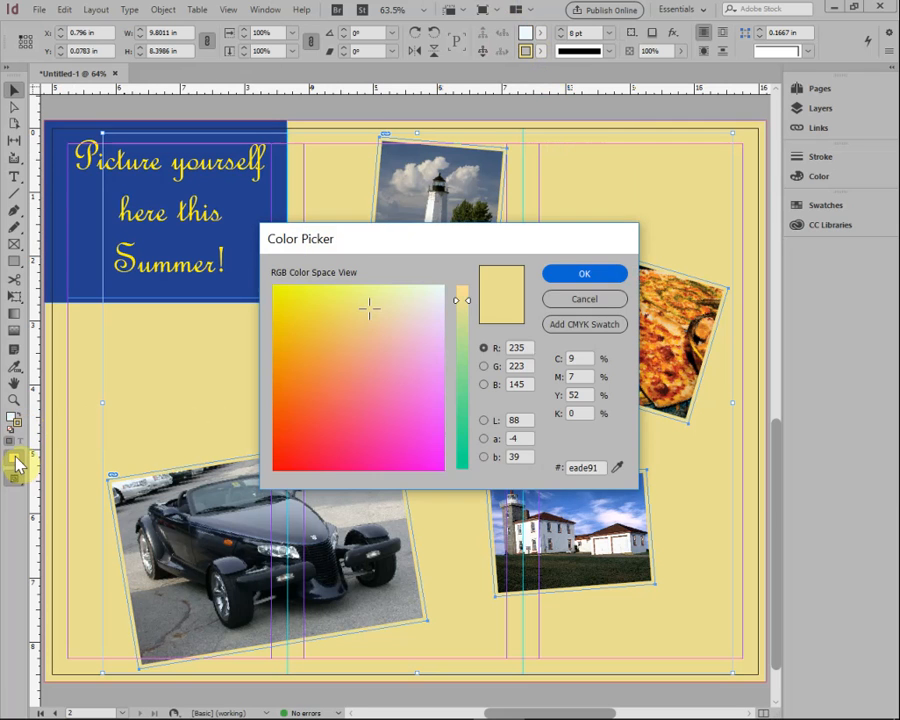
left_click_drag(370, 316, 443, 275)
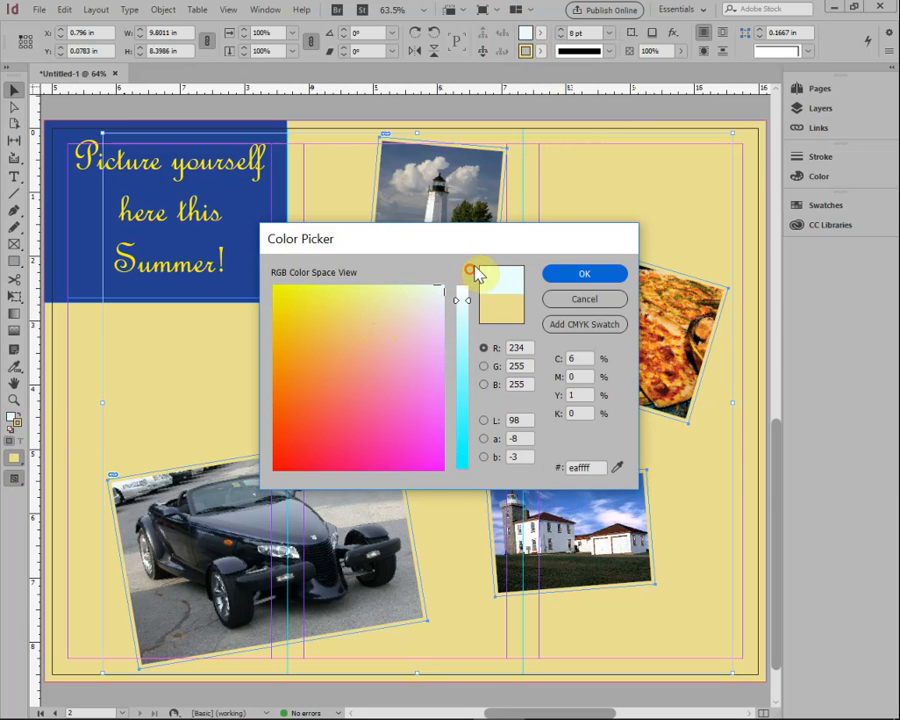
left_click(595, 273)
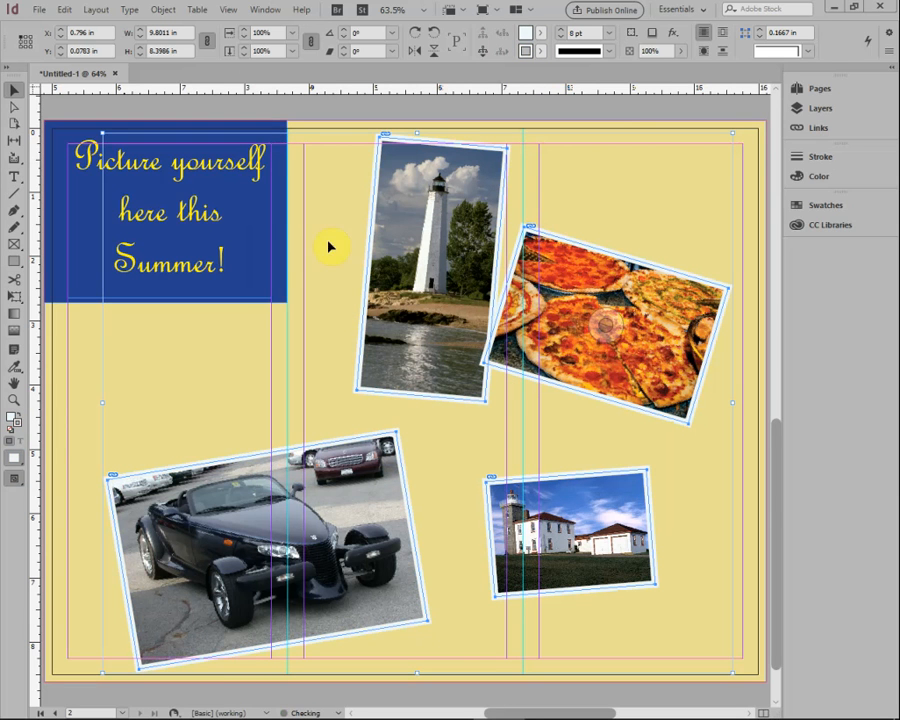
left_click(17, 96)
left_click(146, 364)
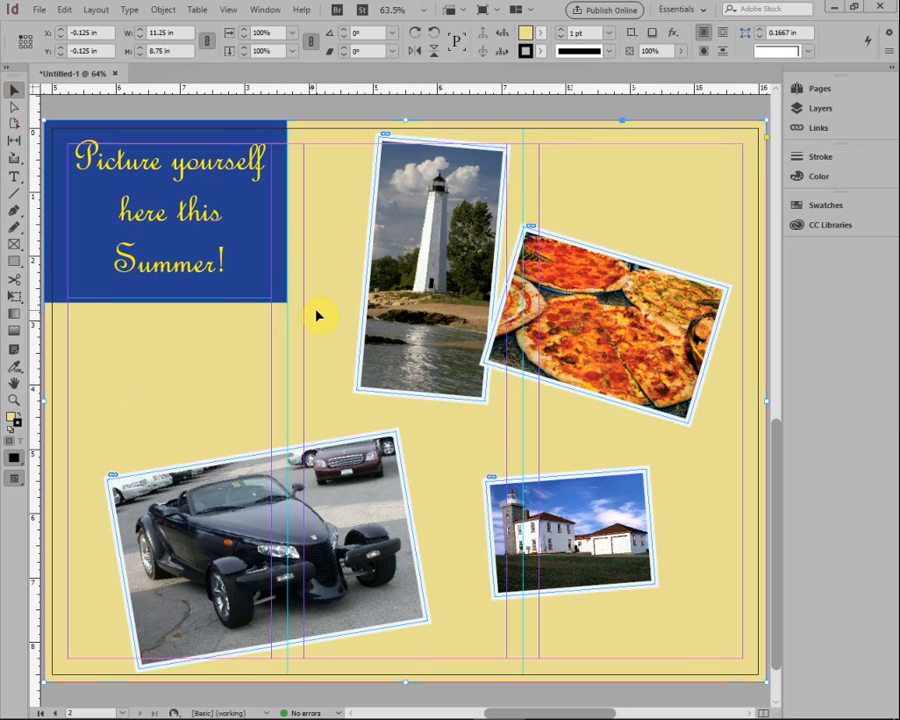
left_click(362, 110)
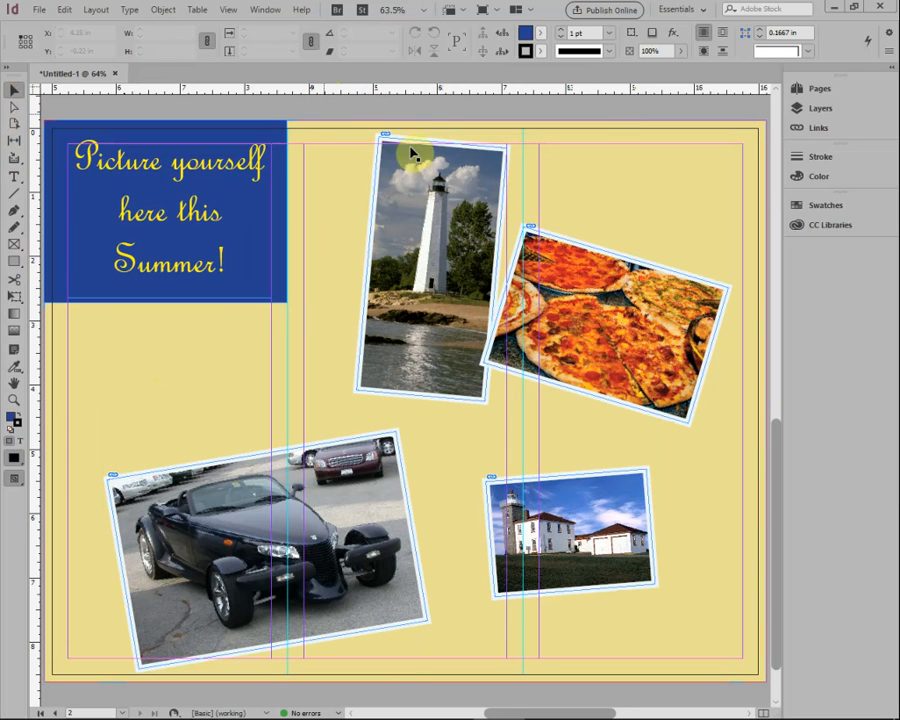
- Apply a Multiply drop shadow at 75% opacity and 0.1375 in distance to all four bordered photos
left_click(462, 287)
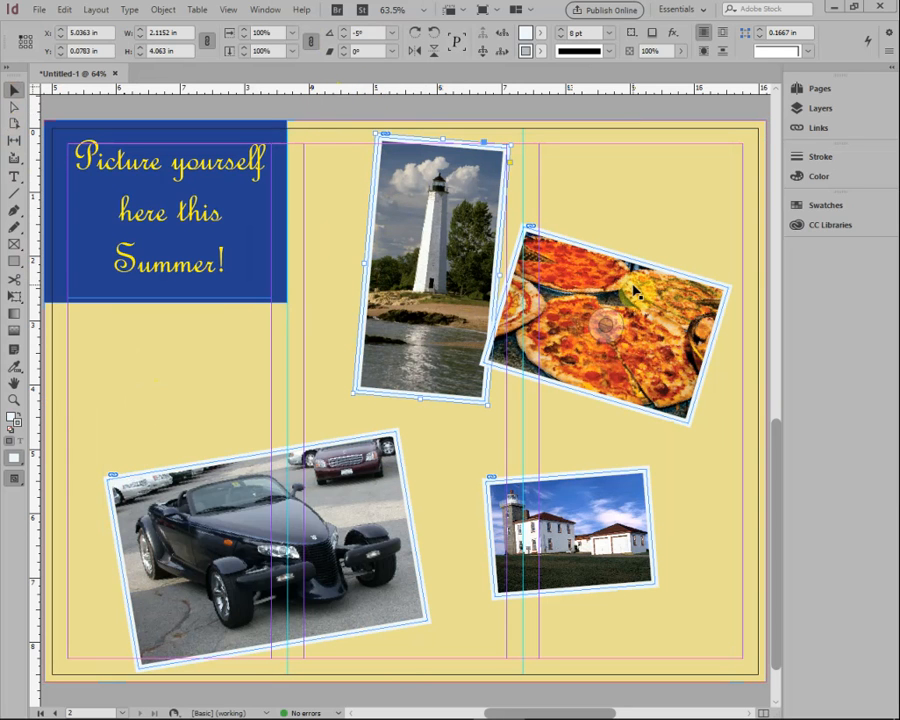
left_click(334, 515, "shift")
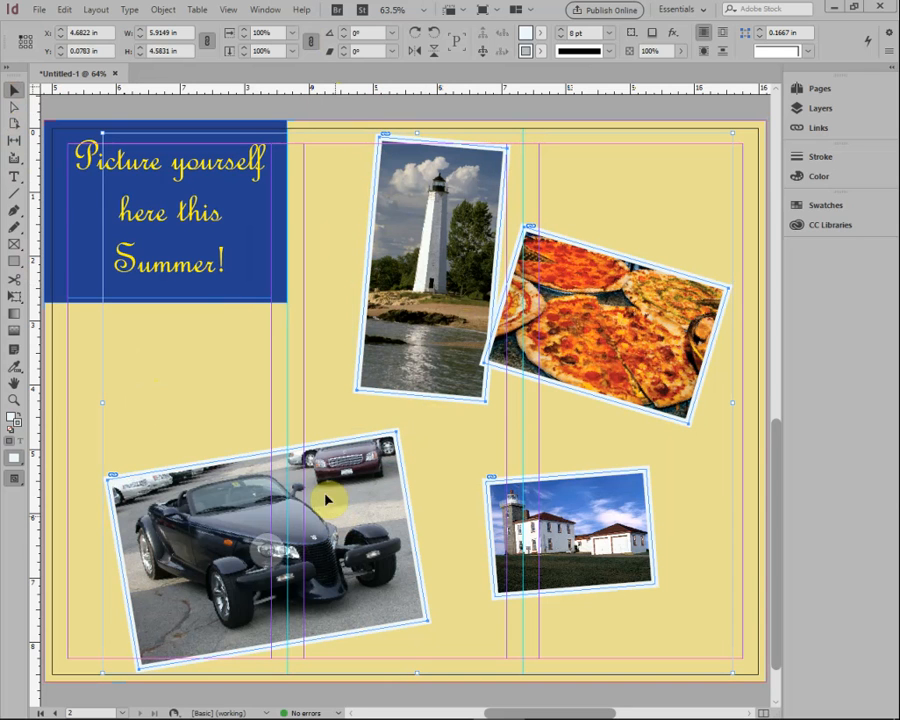
left_click(587, 514, "shift")
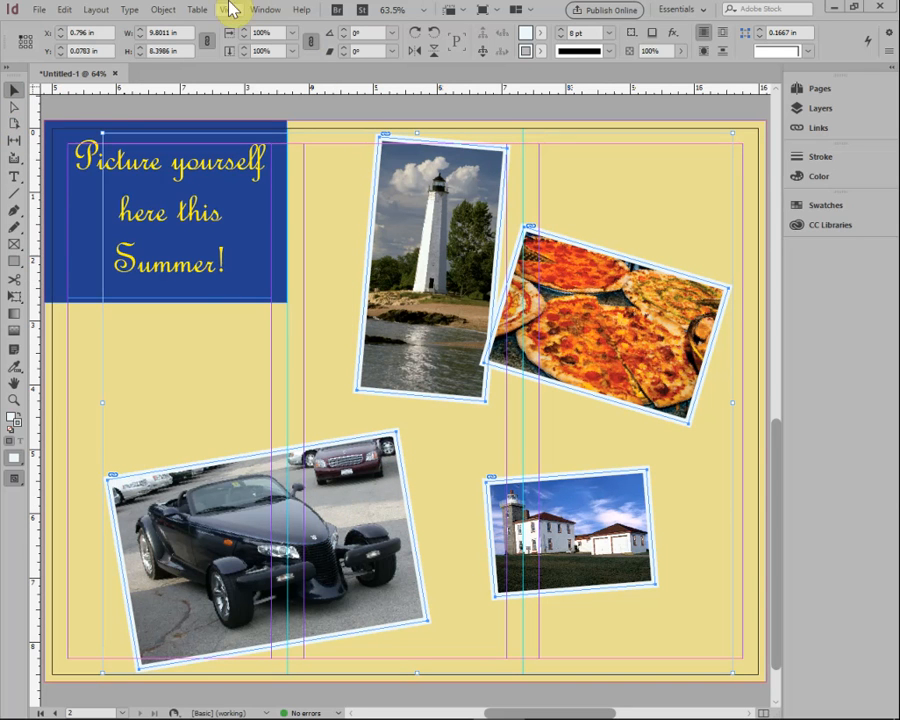
left_click(168, 10)
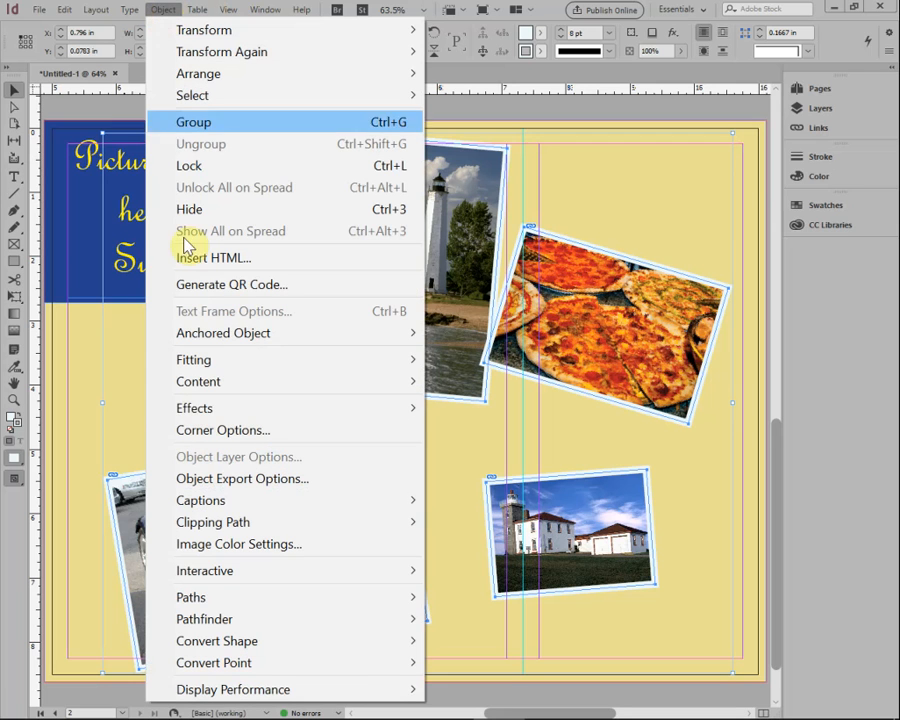
mouse_move(180, 411)
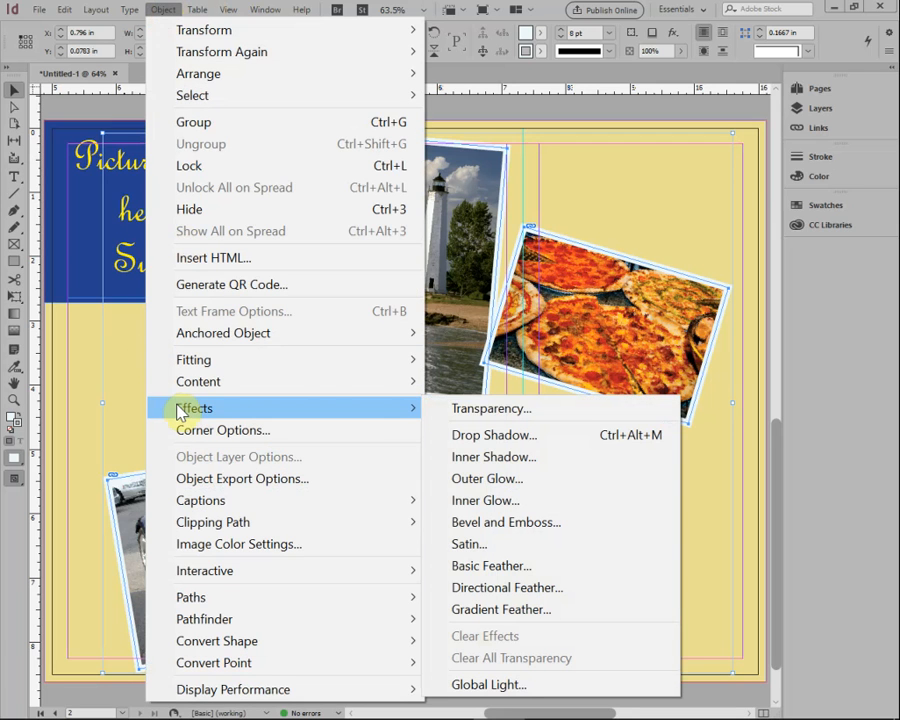
left_click(555, 436)
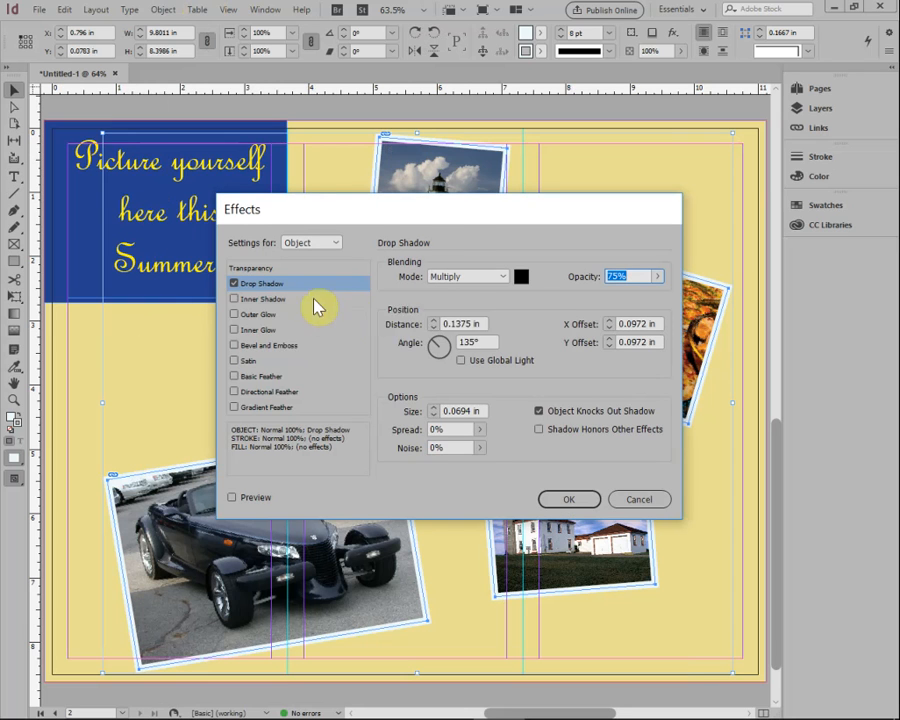
left_click(578, 500)
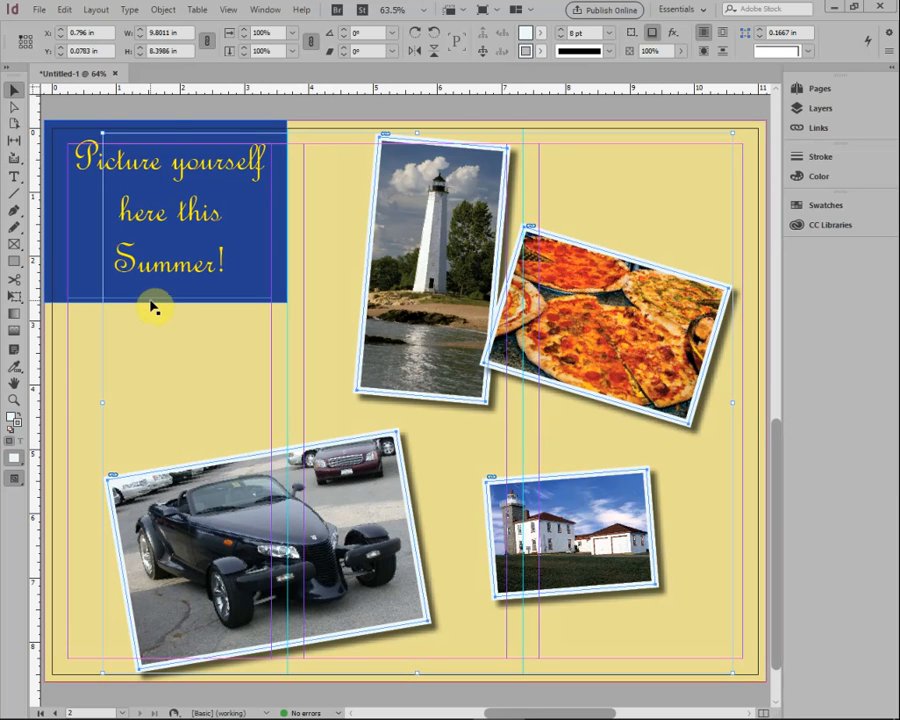
- Apply a Multiply drop shadow at 75% opacity and 0.1375 in distance to both yellow text frames on page 1
left_click(189, 172)
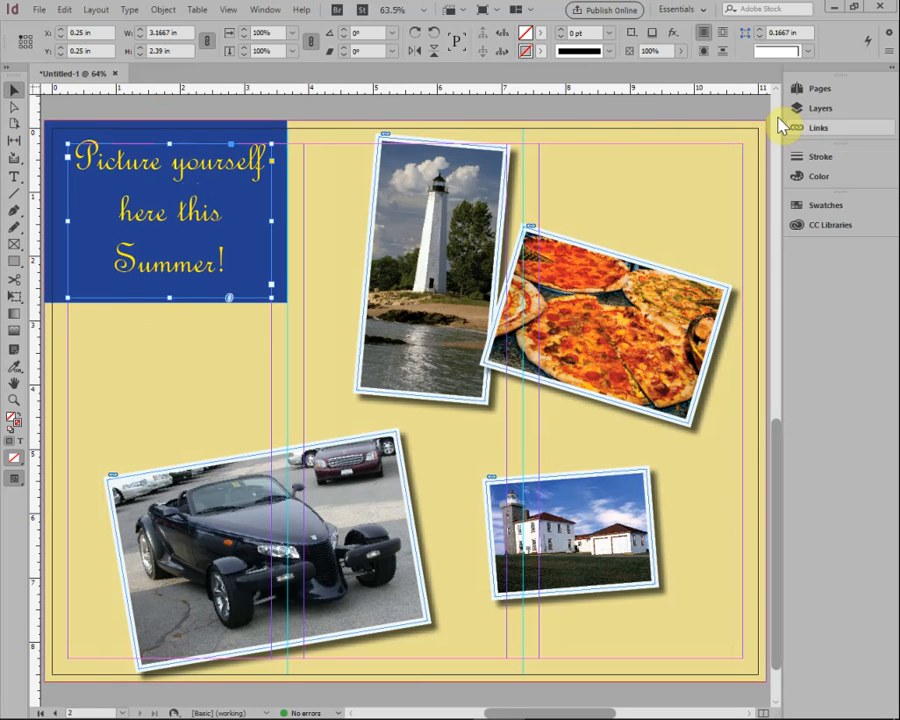
left_click(776, 112)
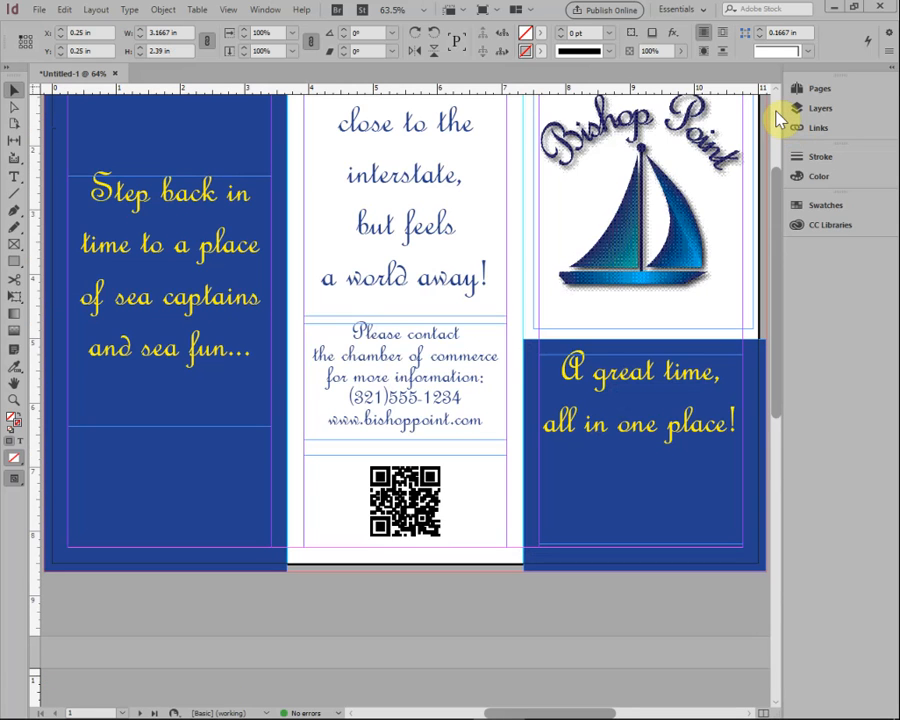
left_click(182, 251)
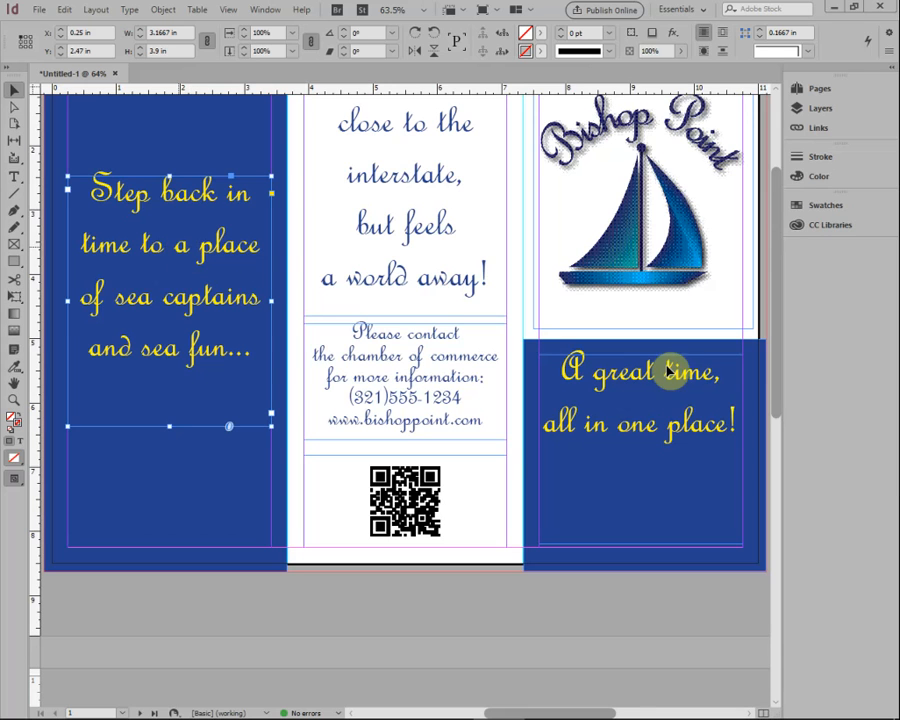
left_click(703, 375, "shift")
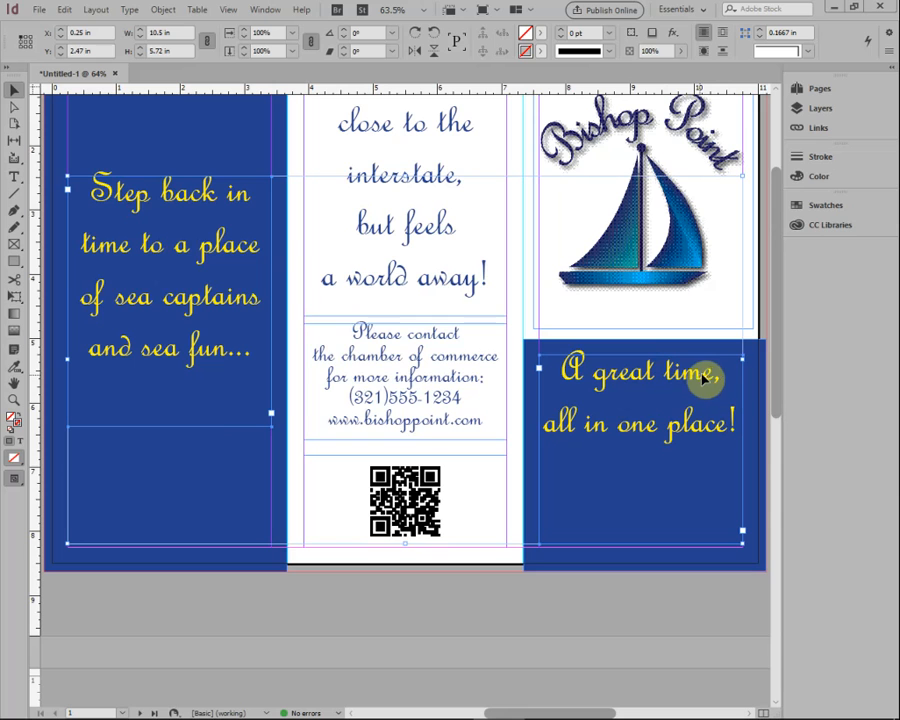
left_click(165, 9)
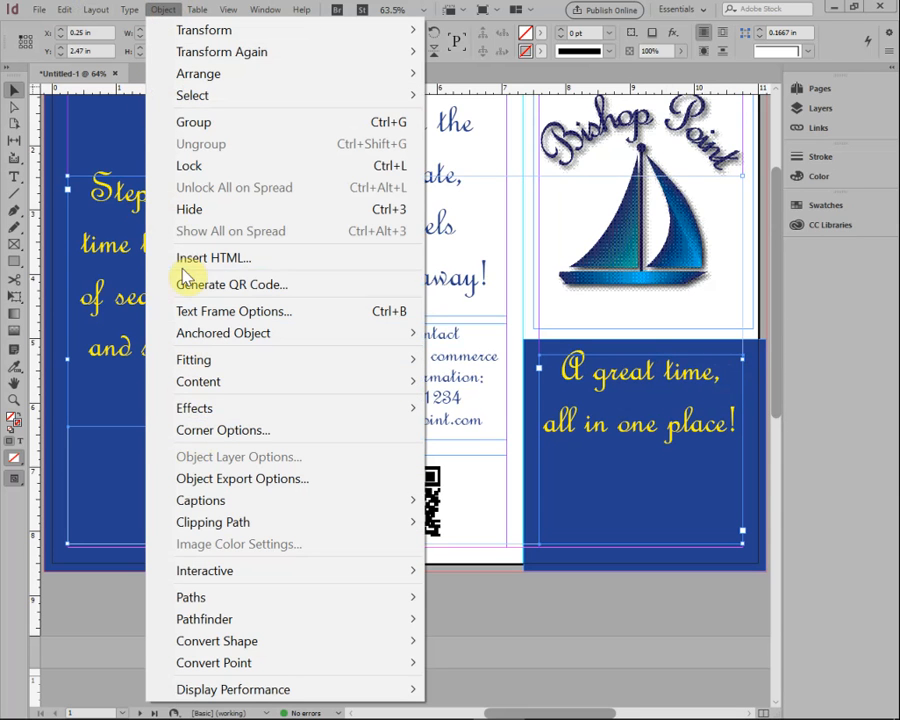
mouse_move(227, 368)
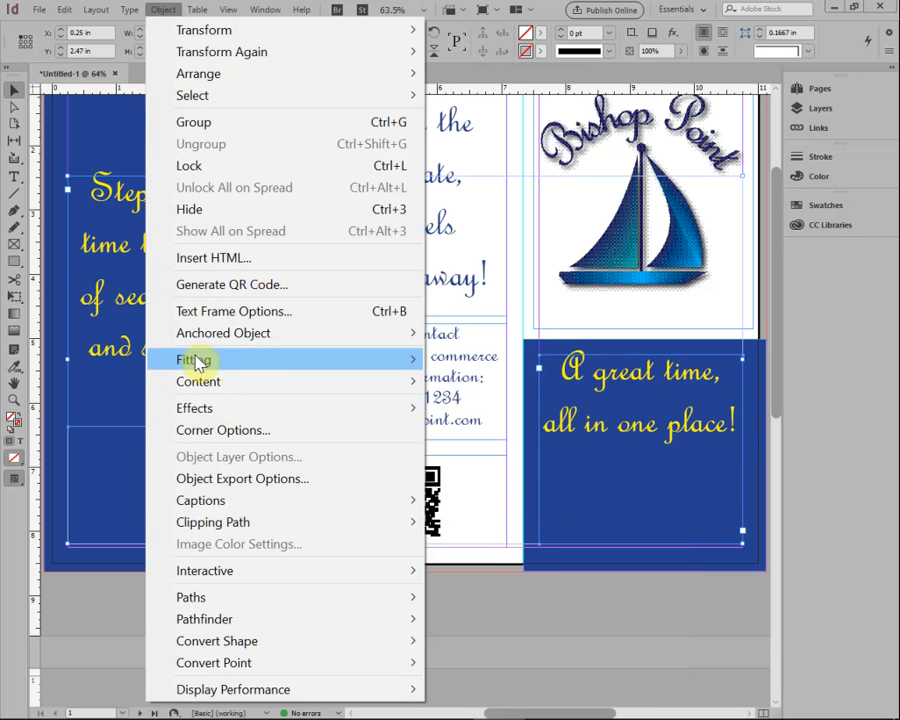
mouse_move(215, 412)
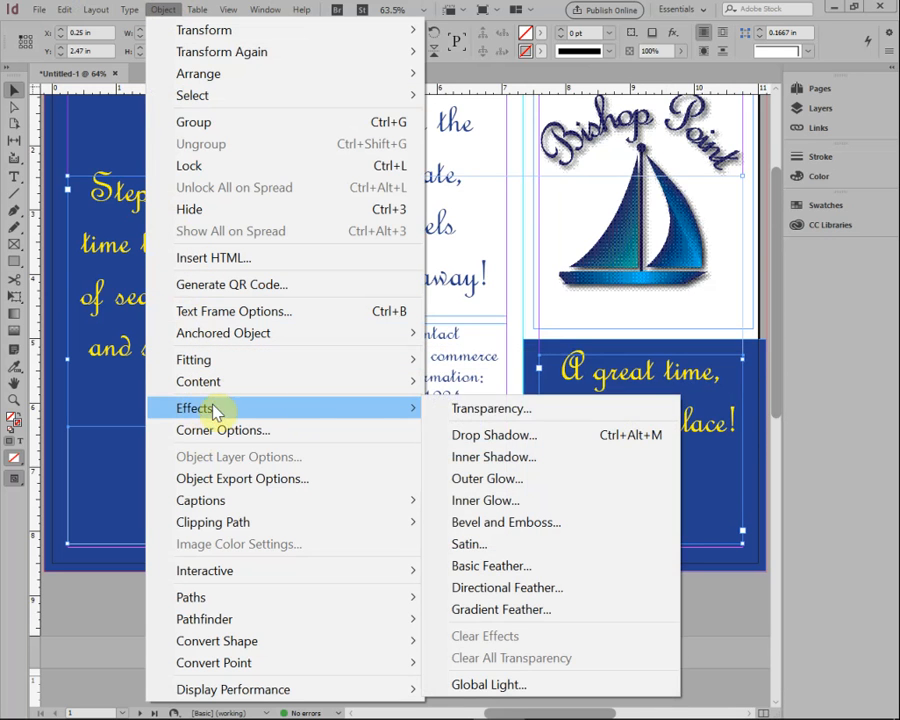
left_click(505, 438)
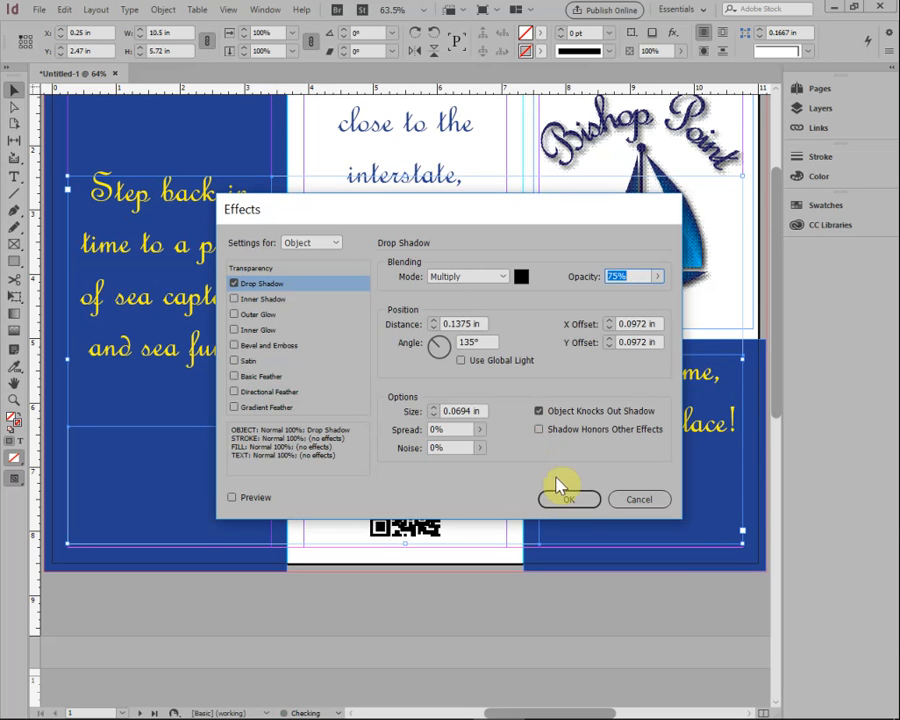
left_click(579, 503)
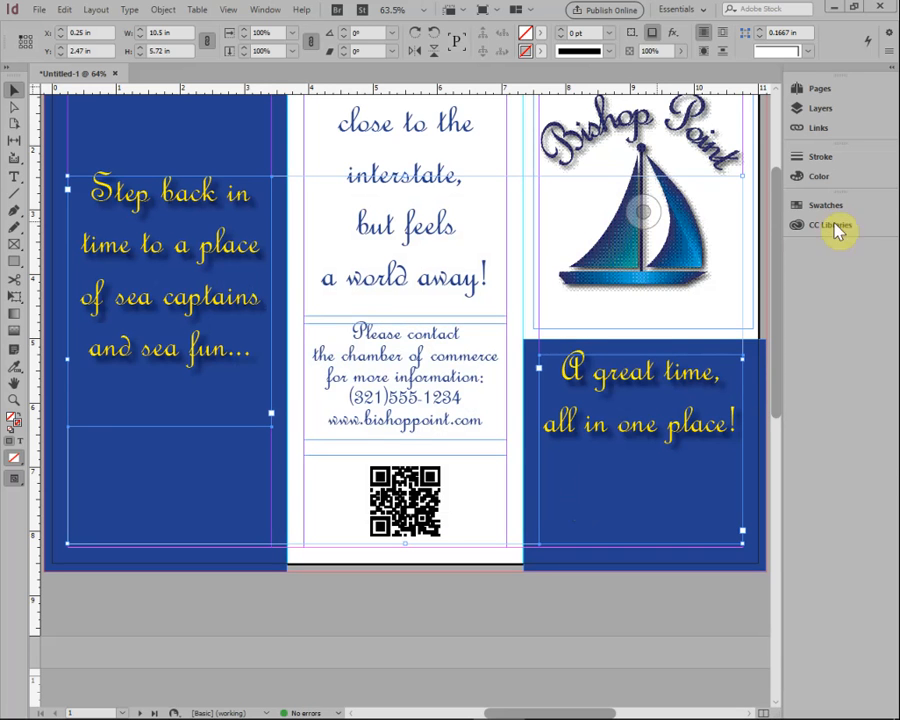
- Apply a drop shadow to the "Picture yourself here this Summer!" text frame on page 2
left_click_drag(776, 283, 765, 542)
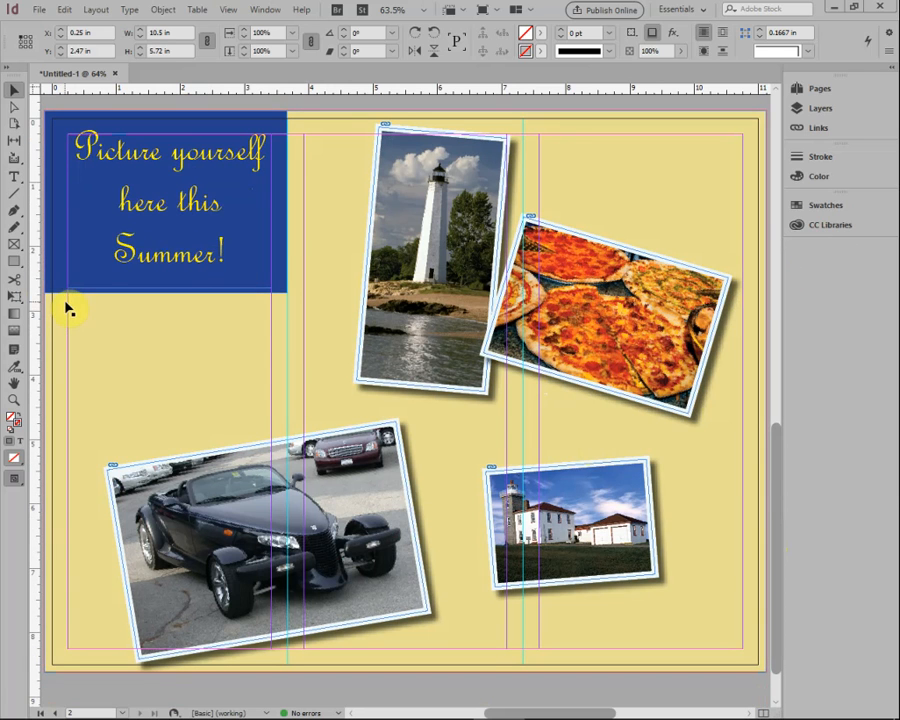
left_click(175, 208)
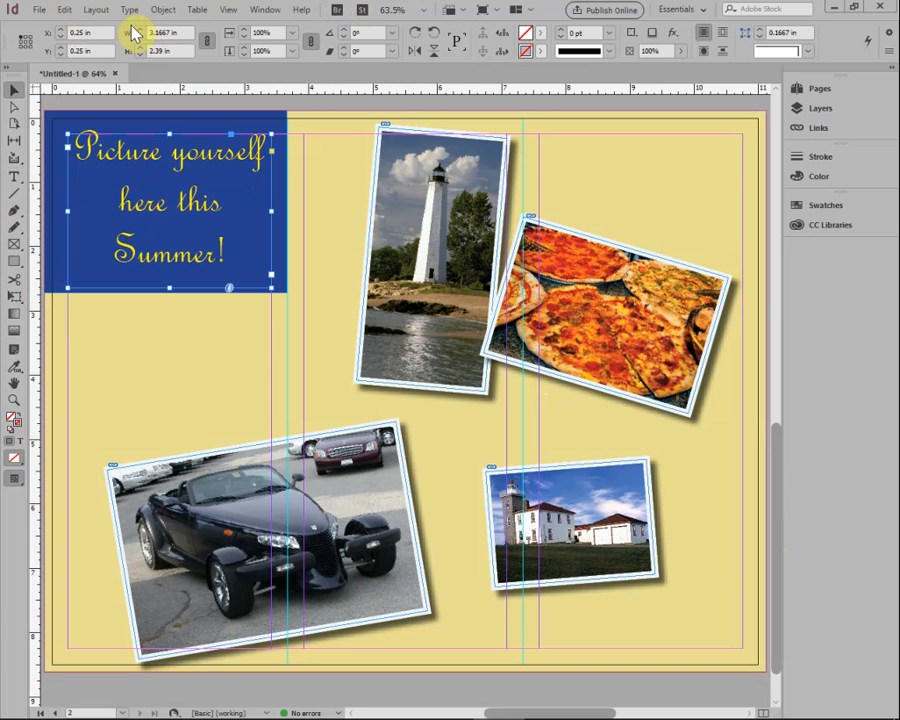
left_click(157, 11)
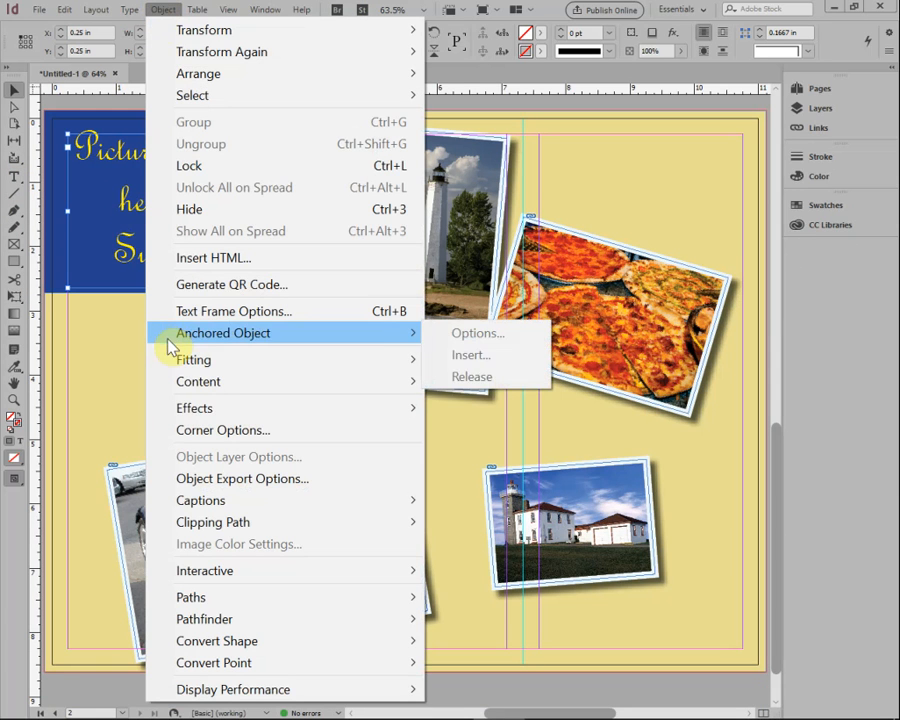
mouse_move(184, 410)
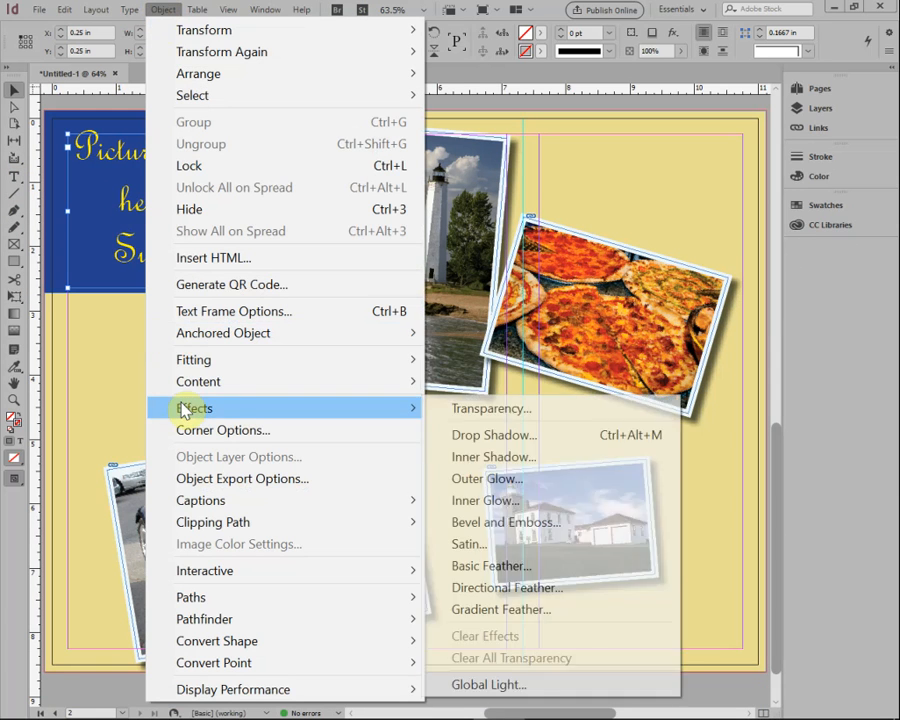
left_click(537, 435)
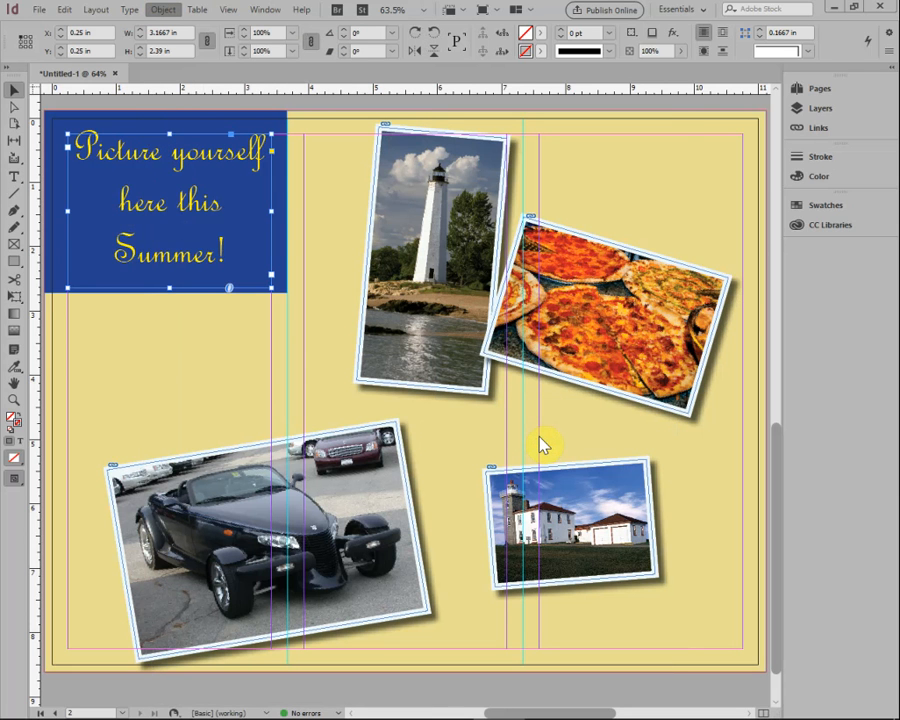
left_click(583, 494)
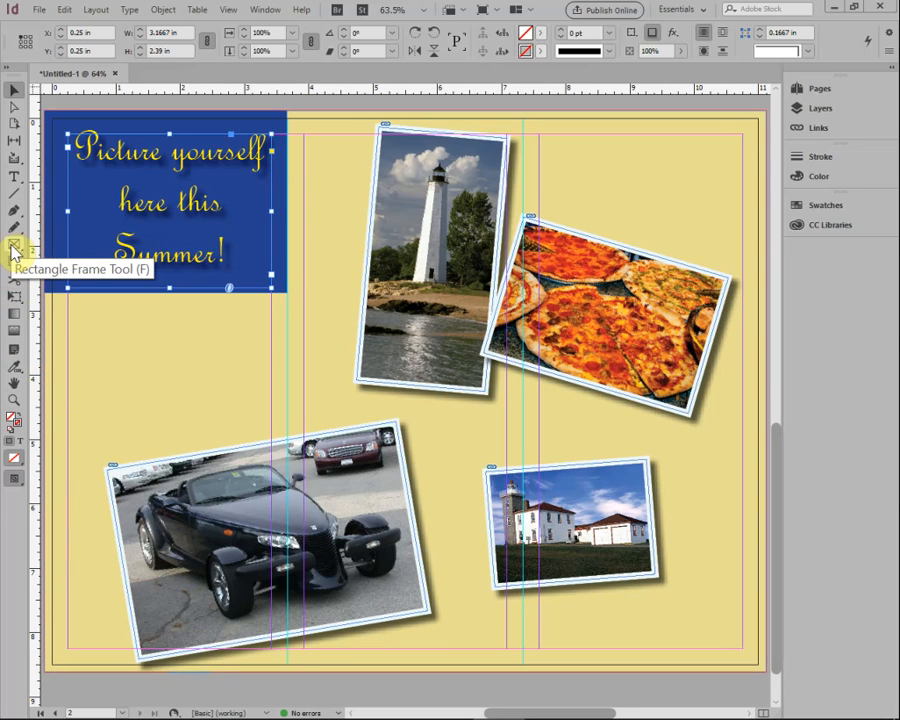
- Draw a text frame about 4.09 by 0.38 in above the car photo and set its font to French Script MT
left_click(16, 180)
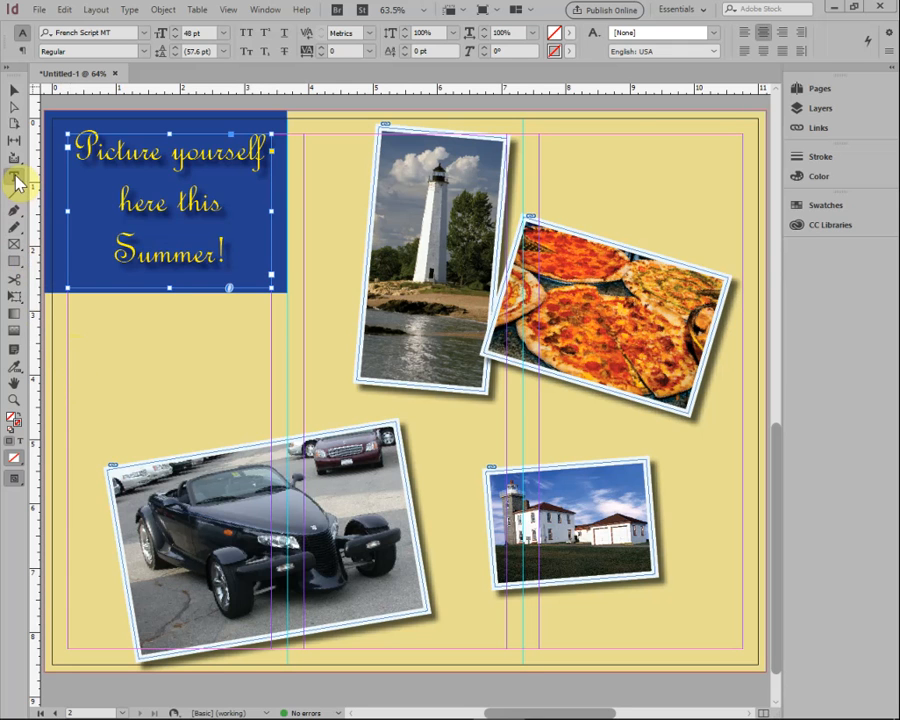
left_click_drag(72, 357, 326, 380)
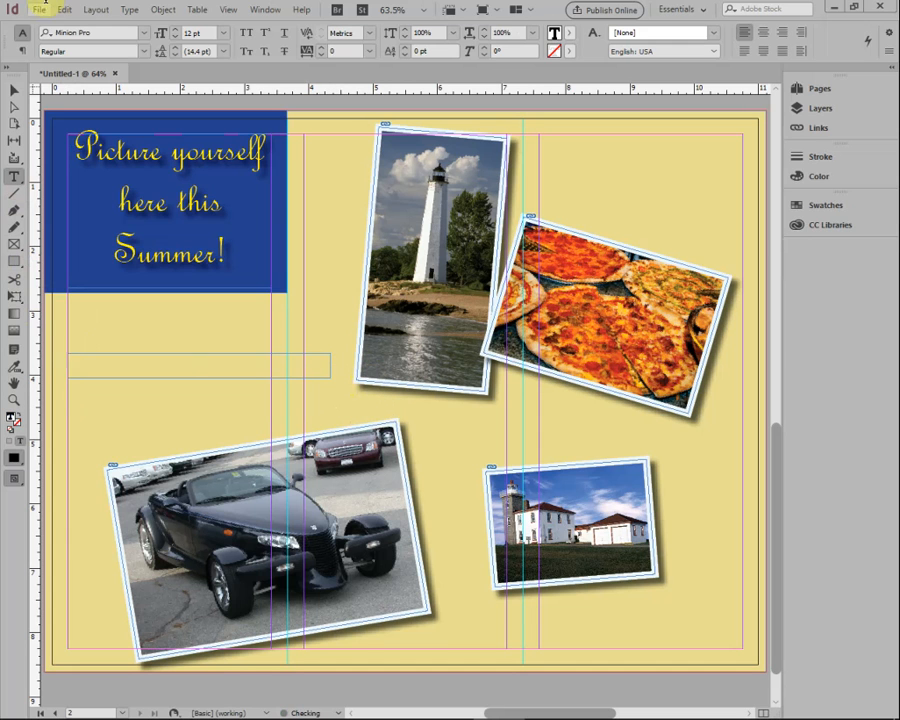
left_click(146, 36)
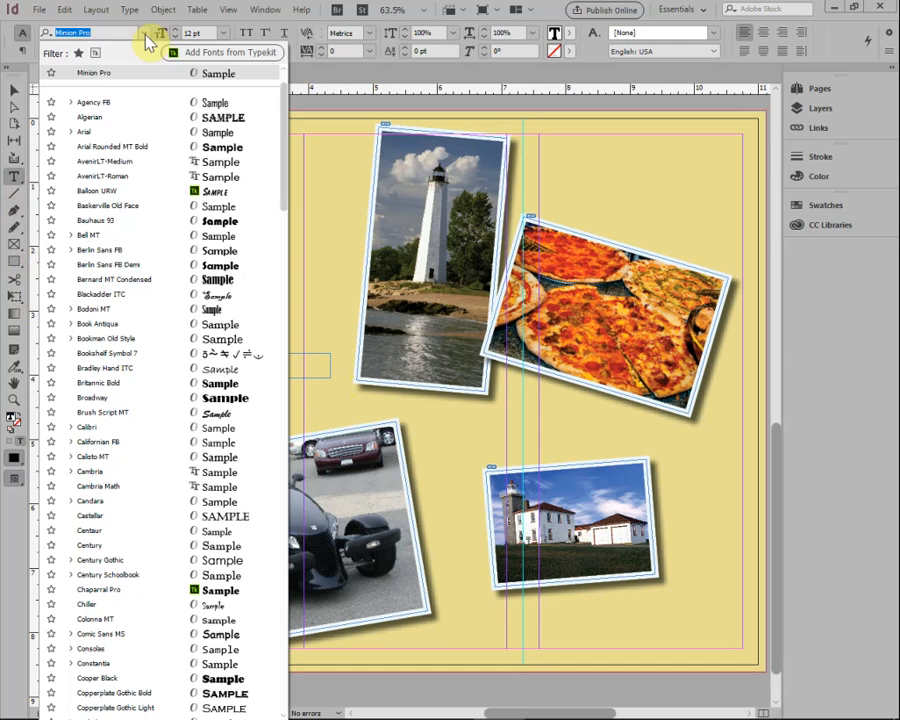
scroll(280, 310, "down", 1)
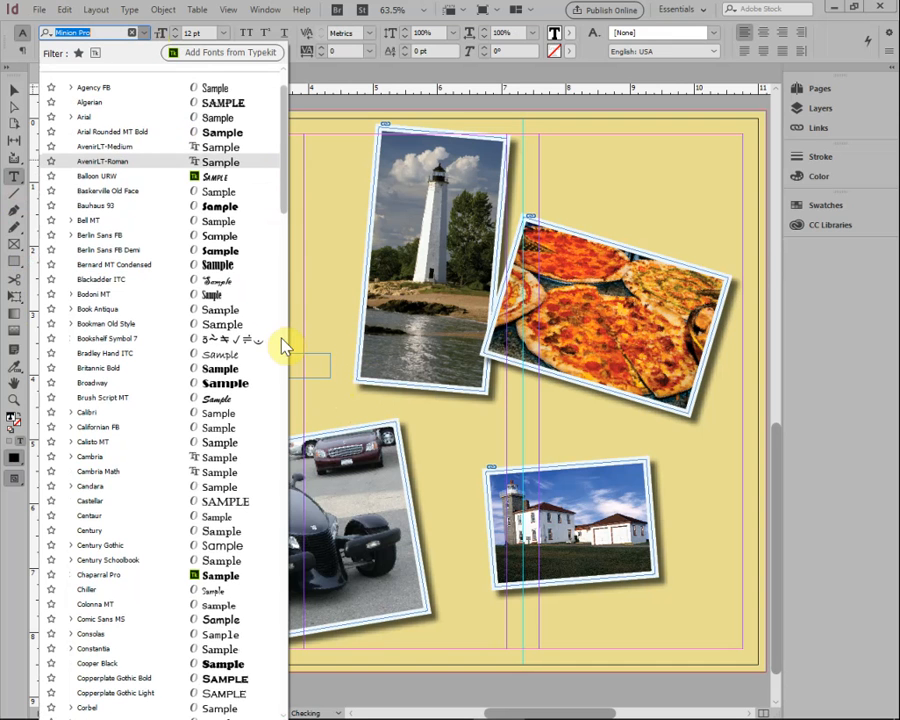
scroll(282, 345, "down", 12)
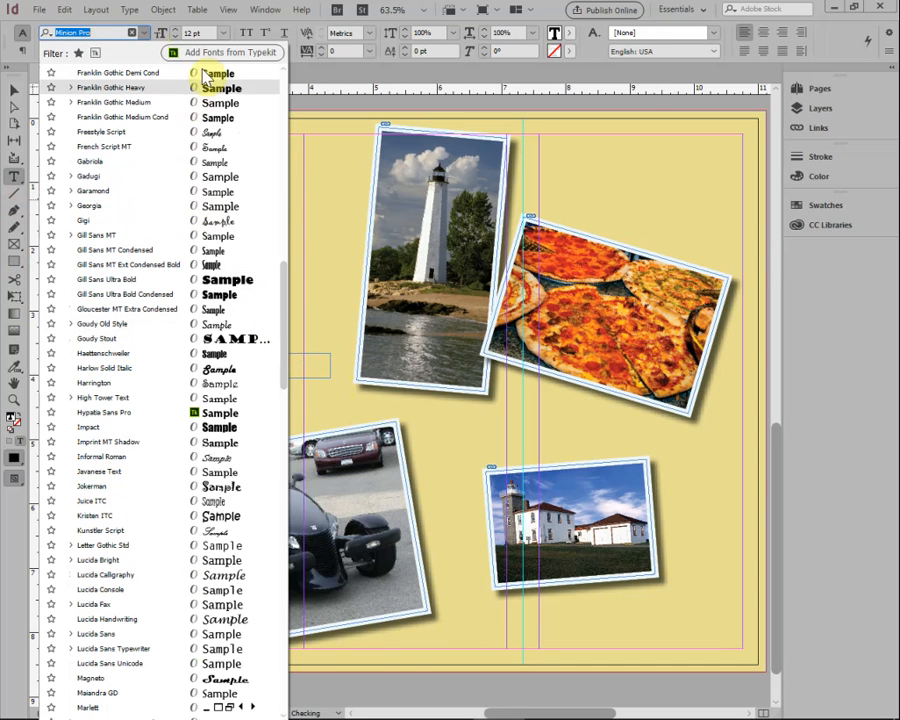
left_click(166, 147)
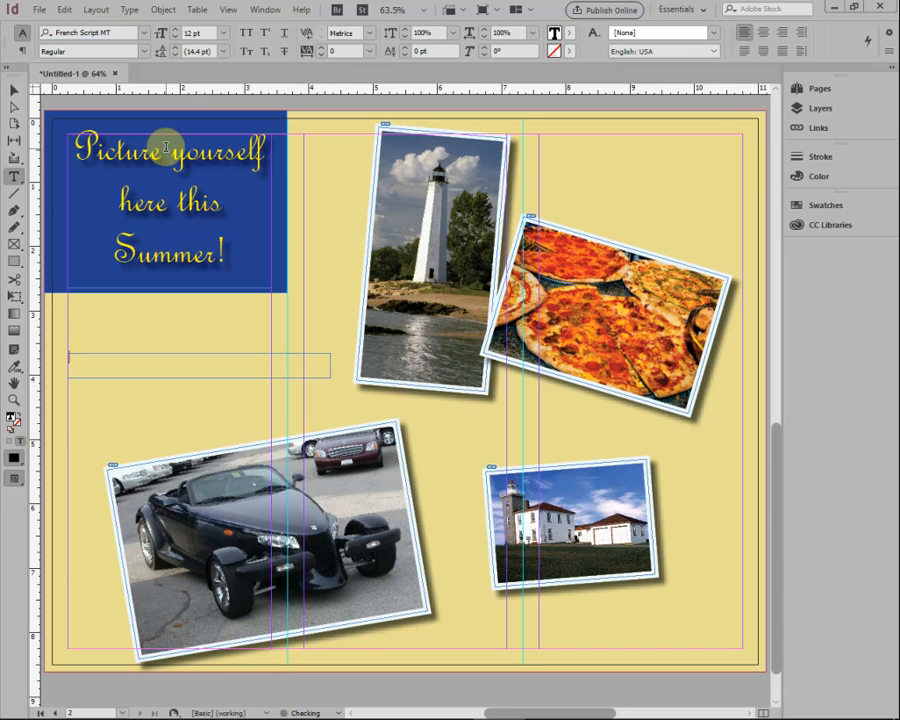
- Set the new frame's text colour to the blue swatch C=100 M=90 Y=10 K=0 and the font size to 24 pt
left_click(13, 462)
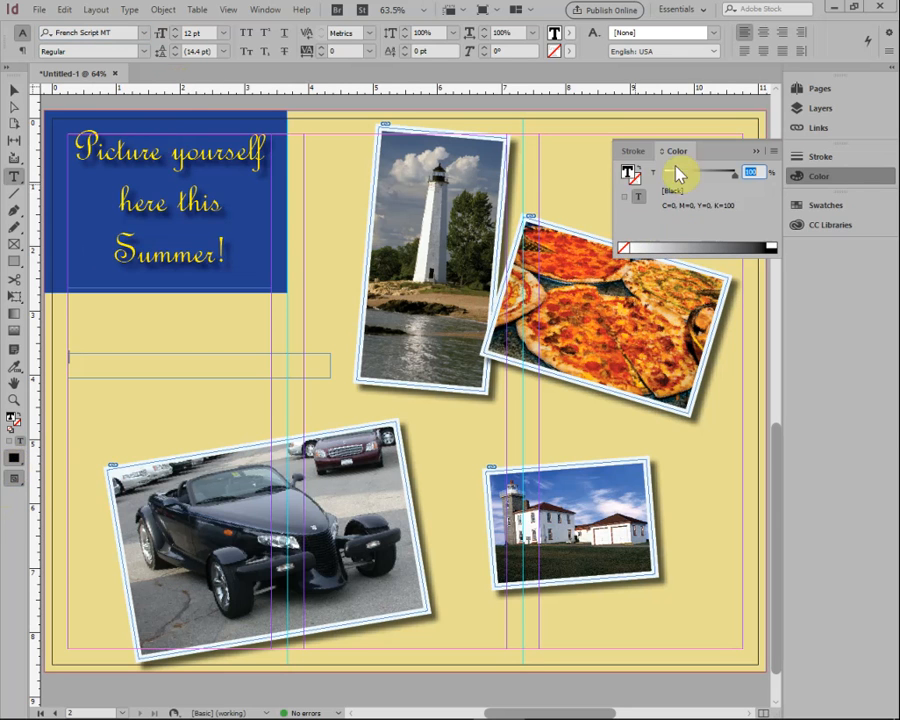
left_click(826, 205)
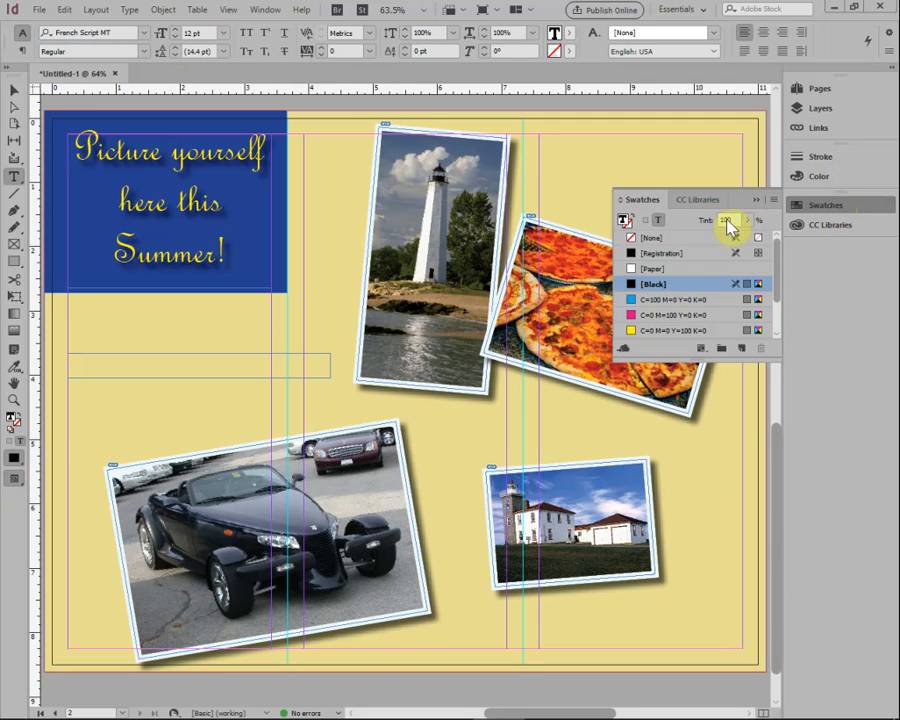
scroll(655, 315, "down", 1)
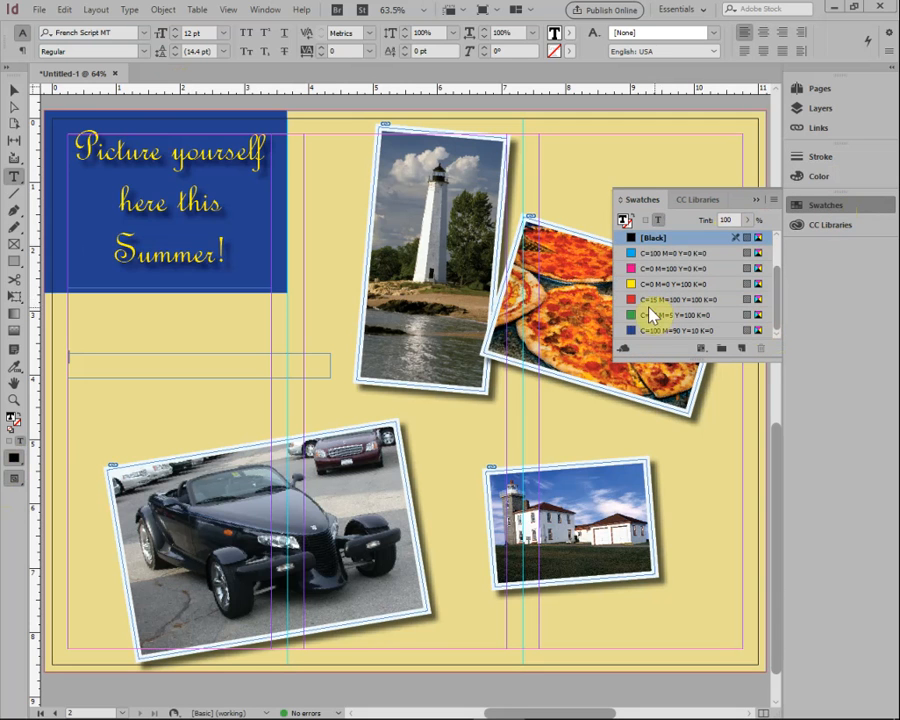
left_click(650, 331)
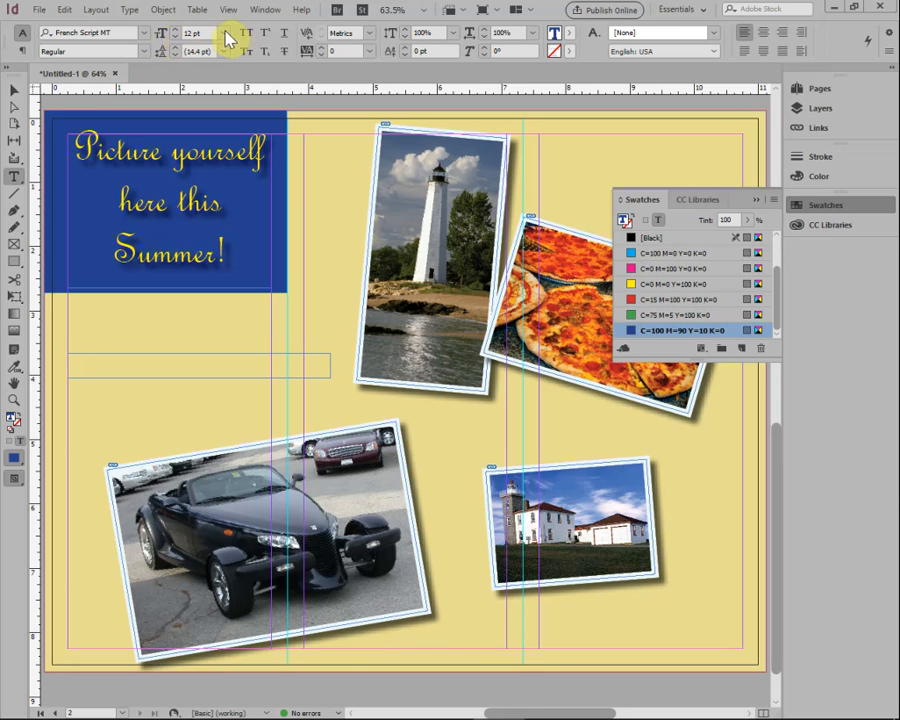
left_click(219, 38)
left_click(207, 184)
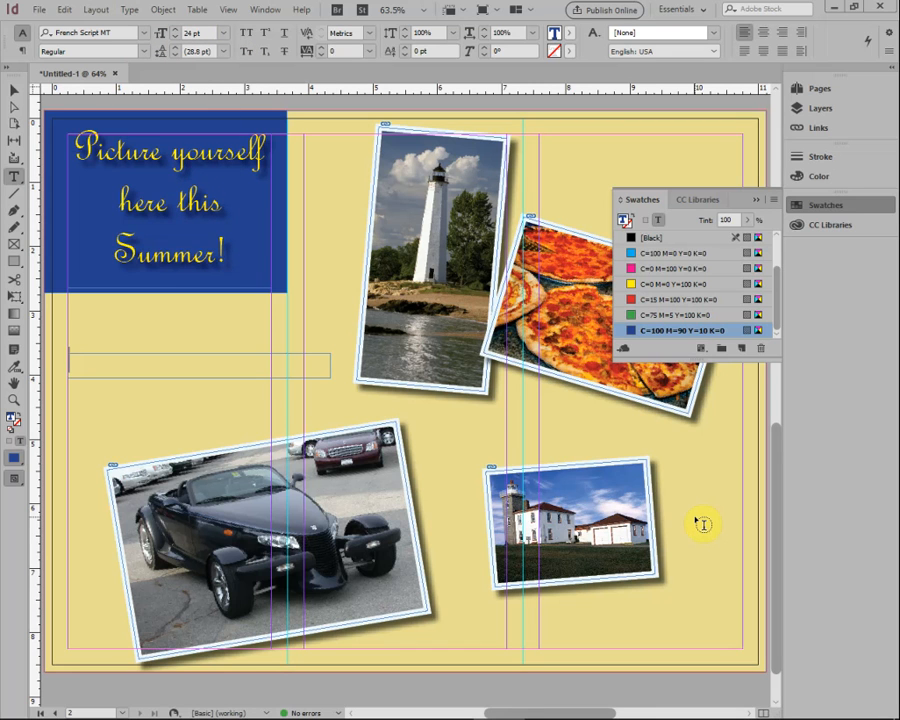
- Enter the caption "Squall Light Bed and Breakfast" in the new frame and centre-align it
type("Squall Light Bed and Breakfast")
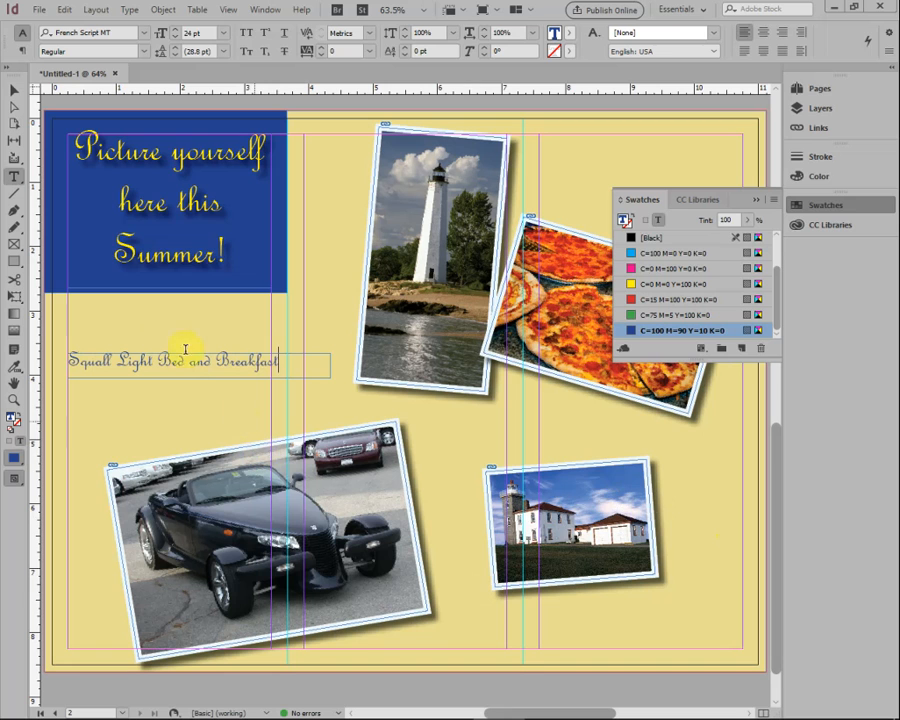
left_click(13, 95)
left_click(278, 367)
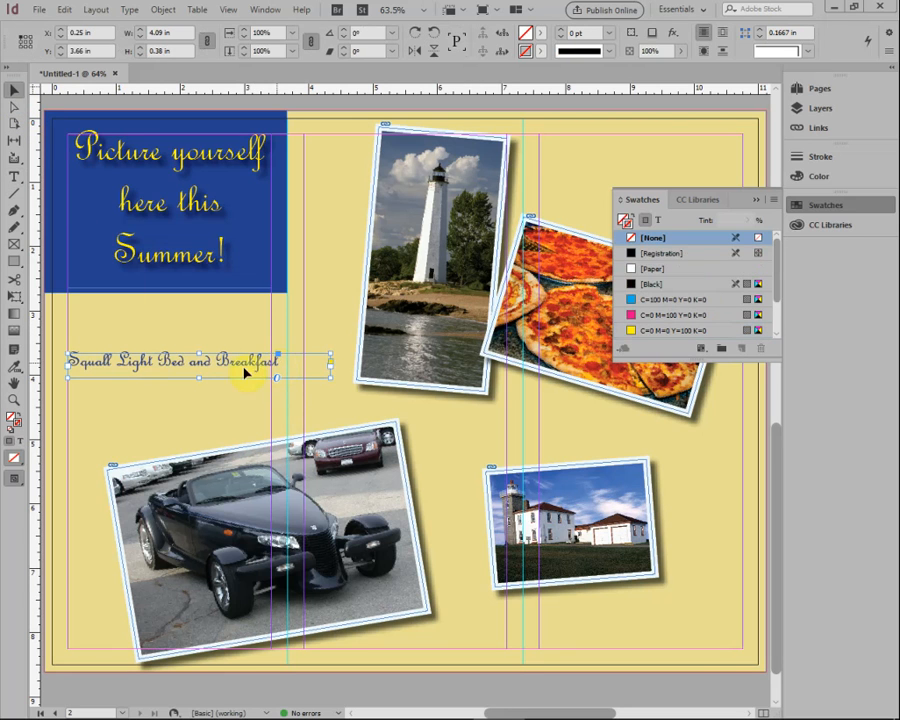
left_click(14, 176)
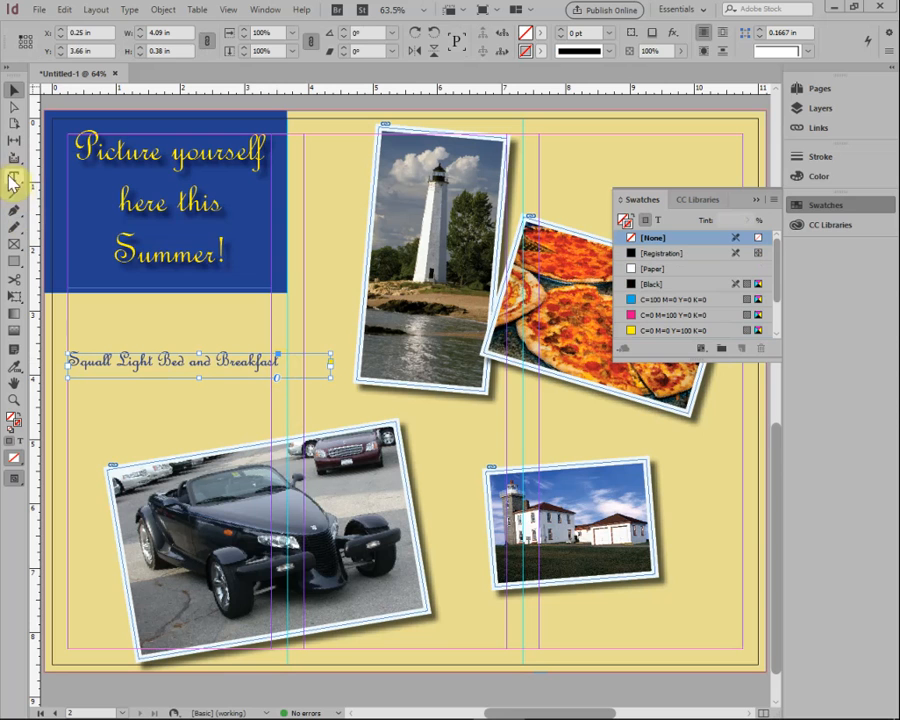
left_click(285, 362)
left_click_drag(285, 362, 67, 350)
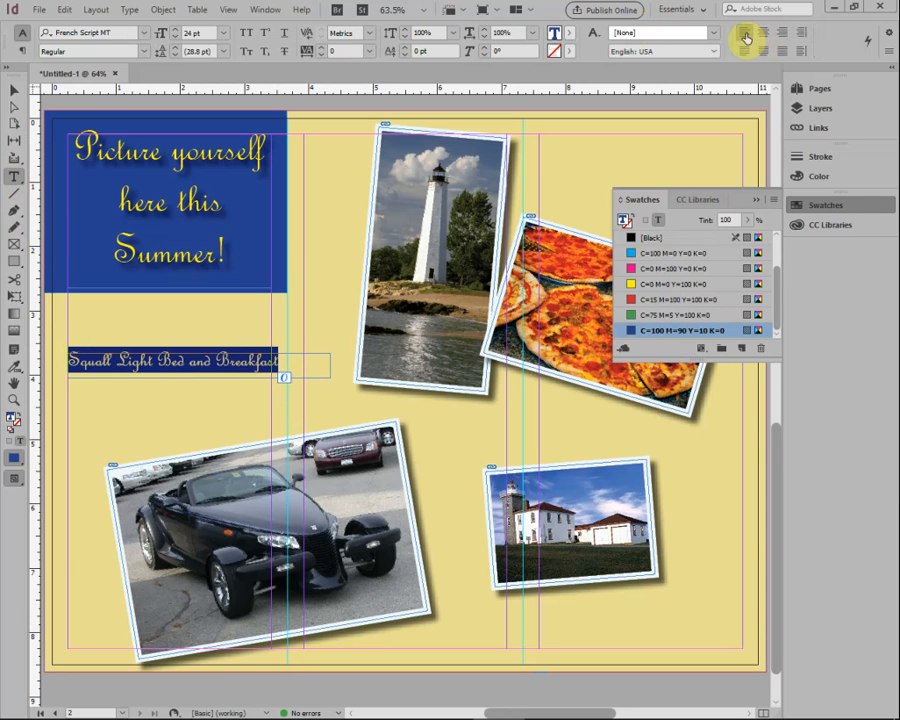
left_click(762, 36)
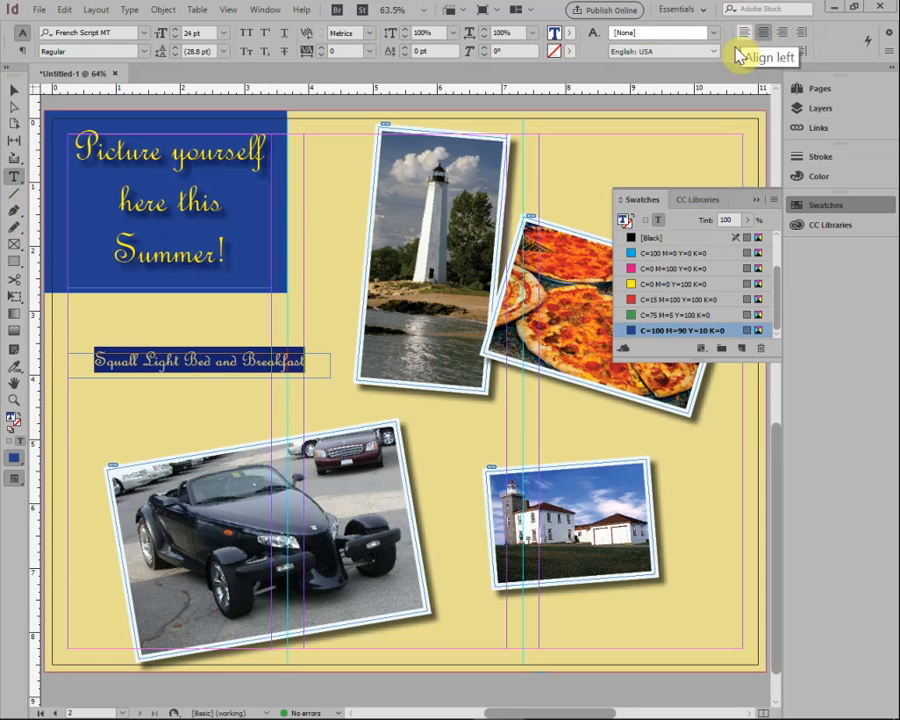
- Move the bed and breakfast caption just above the white-building photo and nudge it left to about X 6.70 in, Y 5 in
left_click(14, 90)
left_click(185, 366)
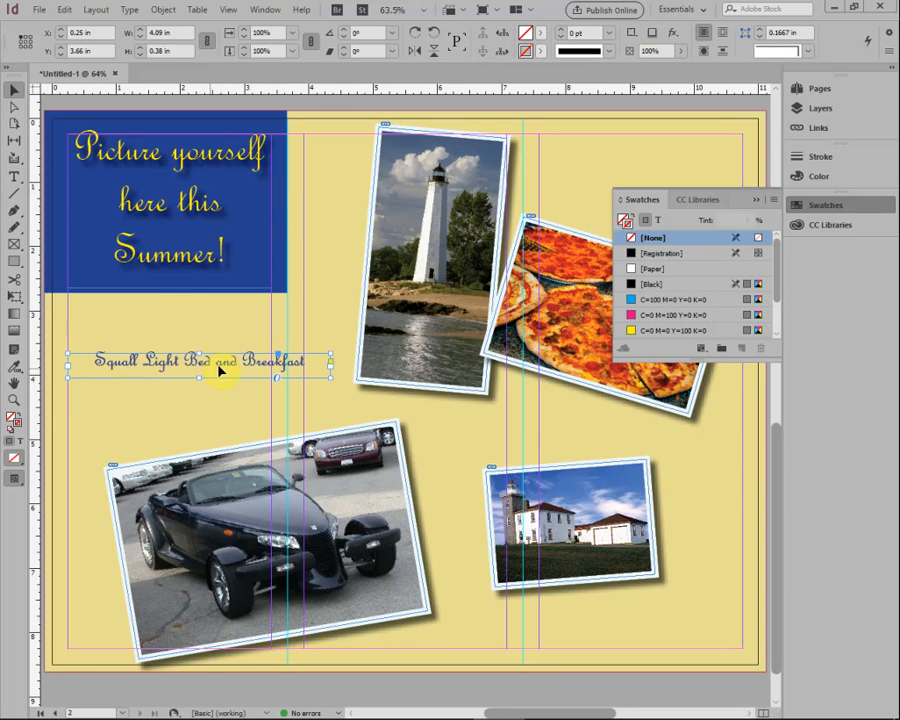
left_click_drag(222, 368, 385, 390)
left_click_drag(549, 437, 642, 456)
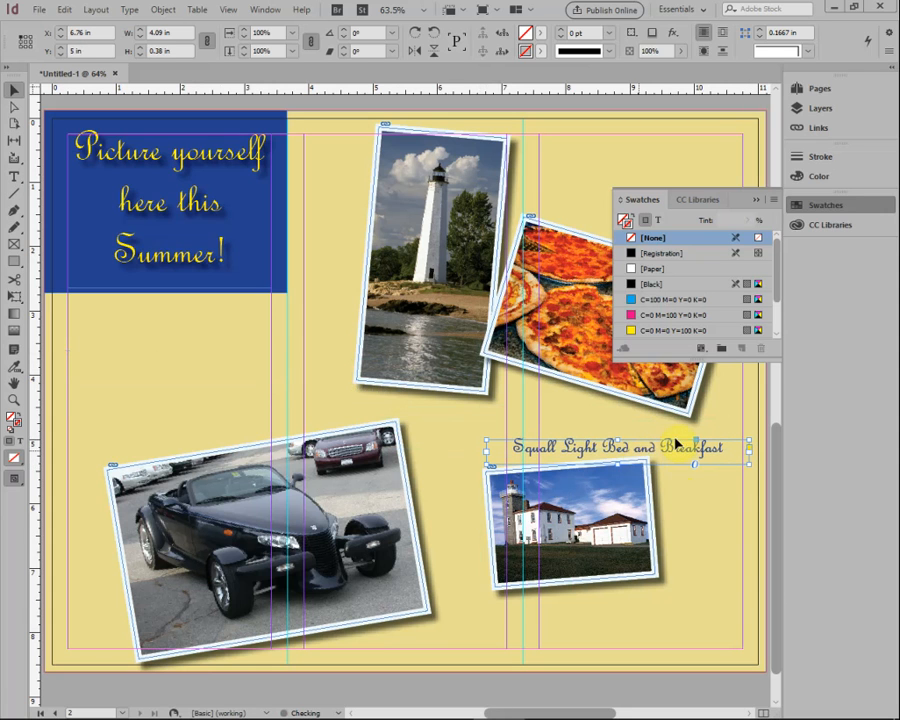
key("Left")
key("Left")
key("Left")
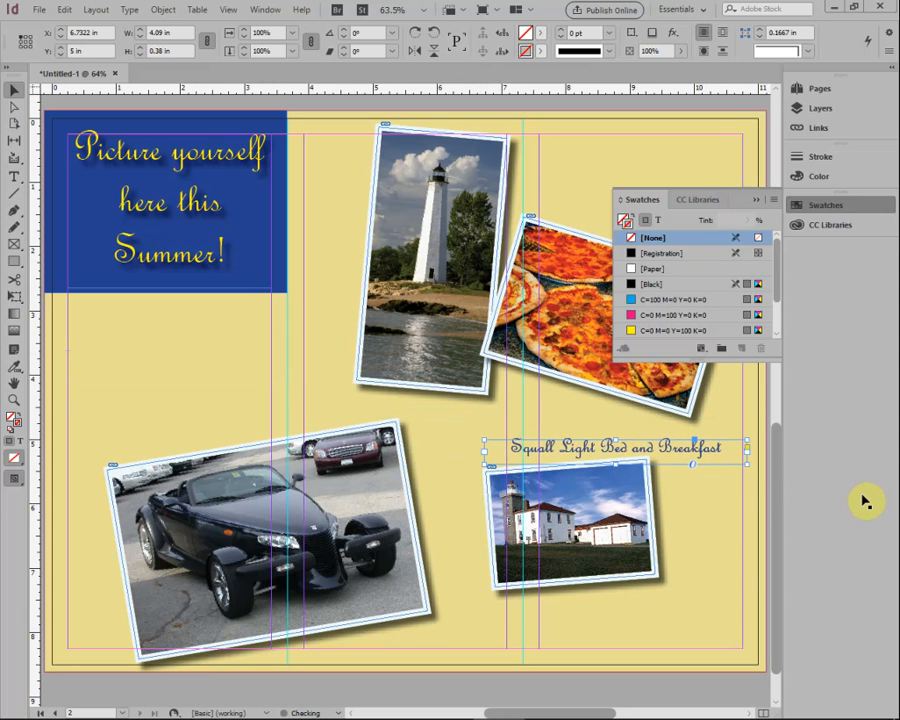
key("Left")
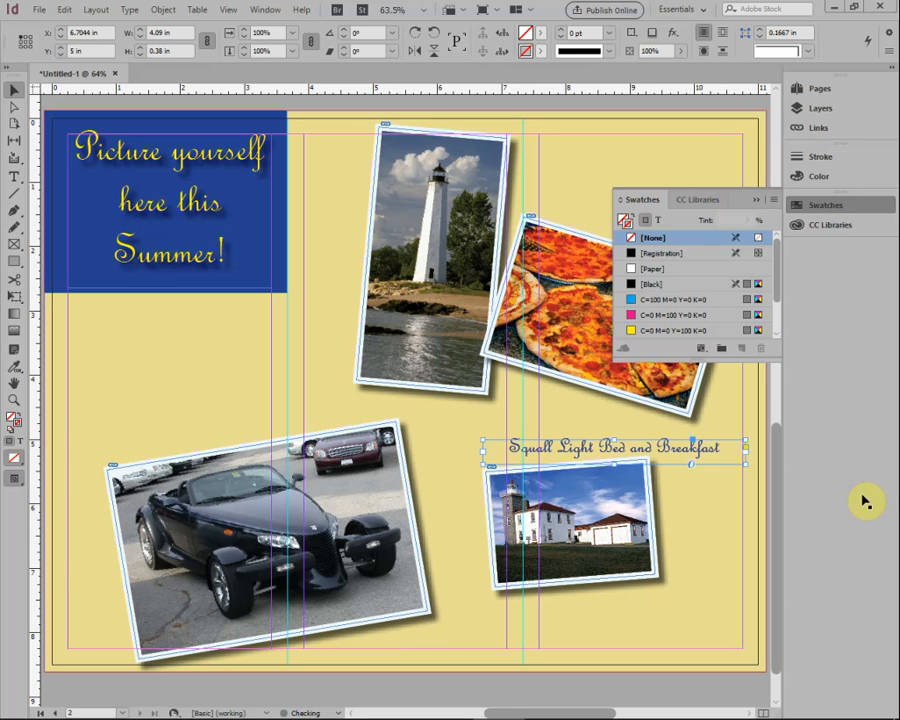
- Nudge the bed and breakfast caption to about X 7.00 in, Y 5.01 in above the white-building photo
key("Left")
key("Left")
key("Left")
key("Left")
key("Left")
key("Left")
key("Left")
key("Left")
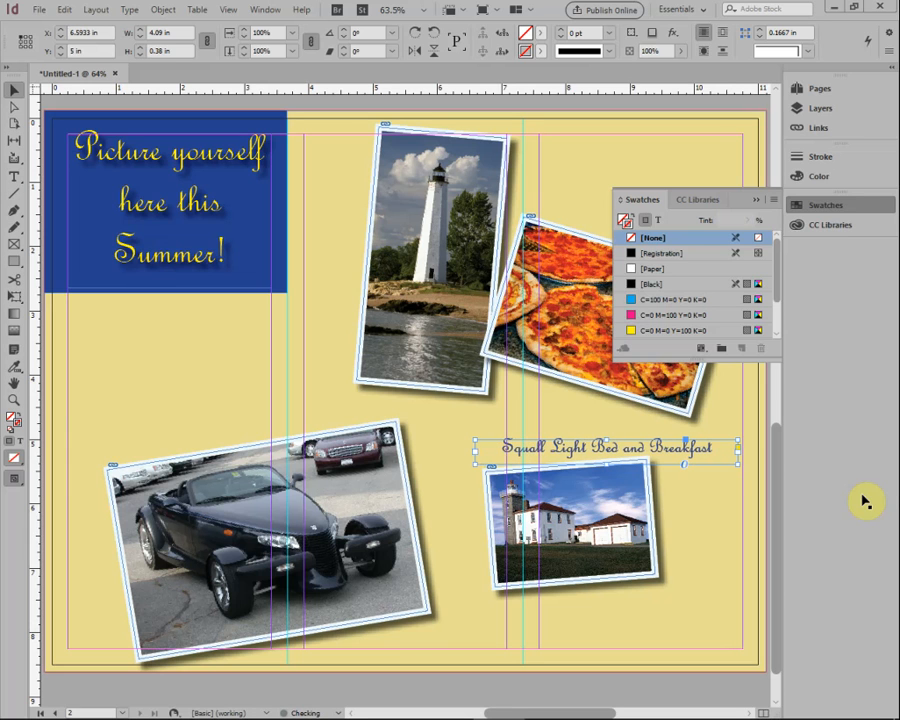
key("Right")
key("Right")
key("Right")
key("Right")
key("Right")
key("Right")
key("Right")
key("Right")
key("Right")
key("Right")
key("Right")
key("Right")
key("Right")
key("Right")
key("Right")
key("Right")
key("Right")
key("Right")
key("Right")
key("Right")
key("Right")
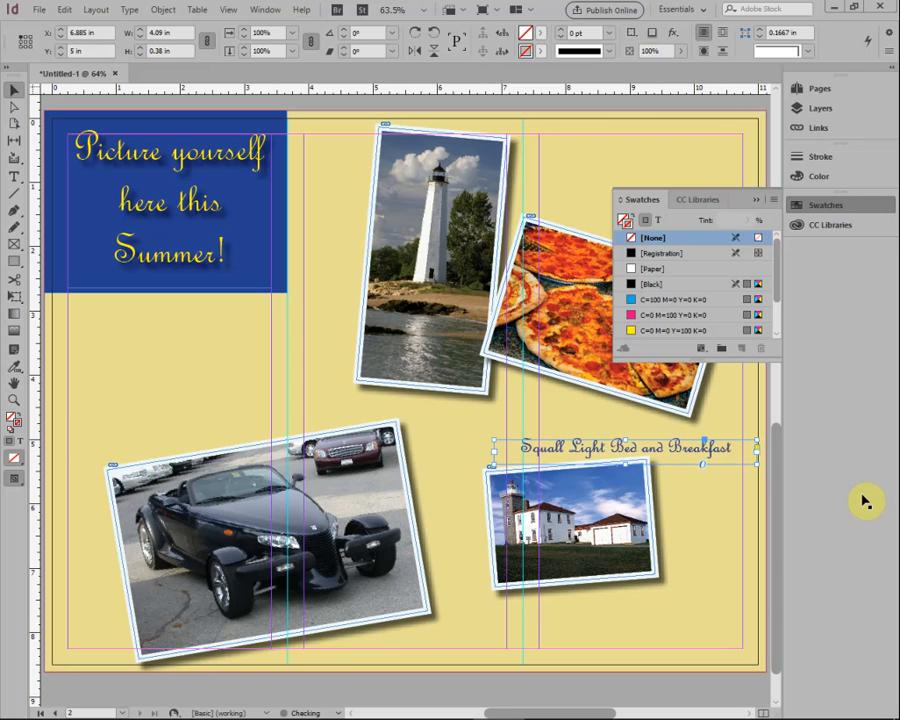
key("Right")
key("Right")
key("Right")
key("Right")
key("Right")
key("Right")
key("Right")
key("Right")
key("Right")
key("Right")
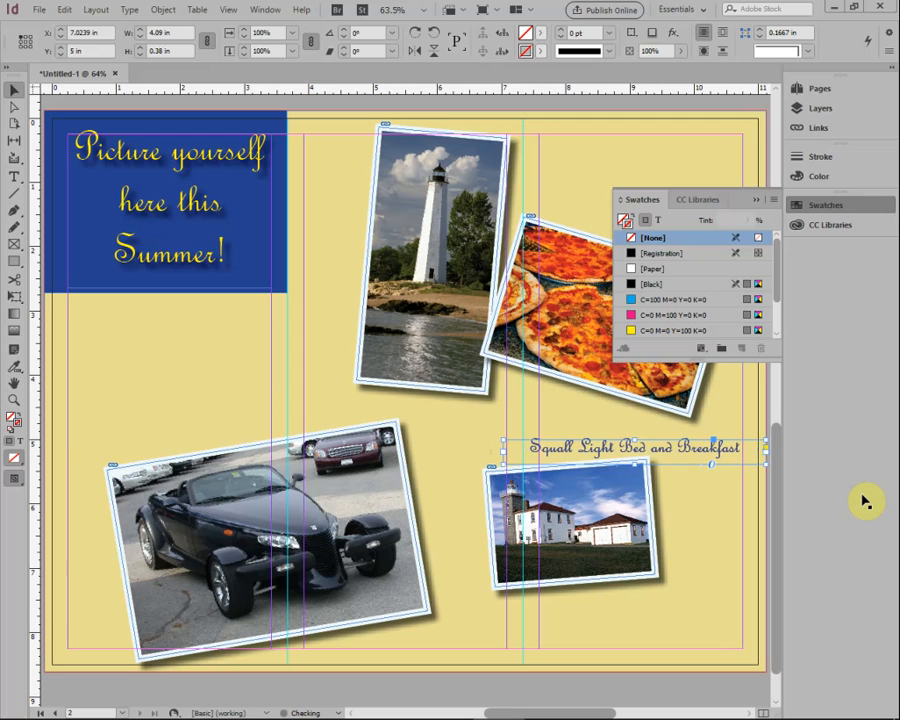
key("Left")
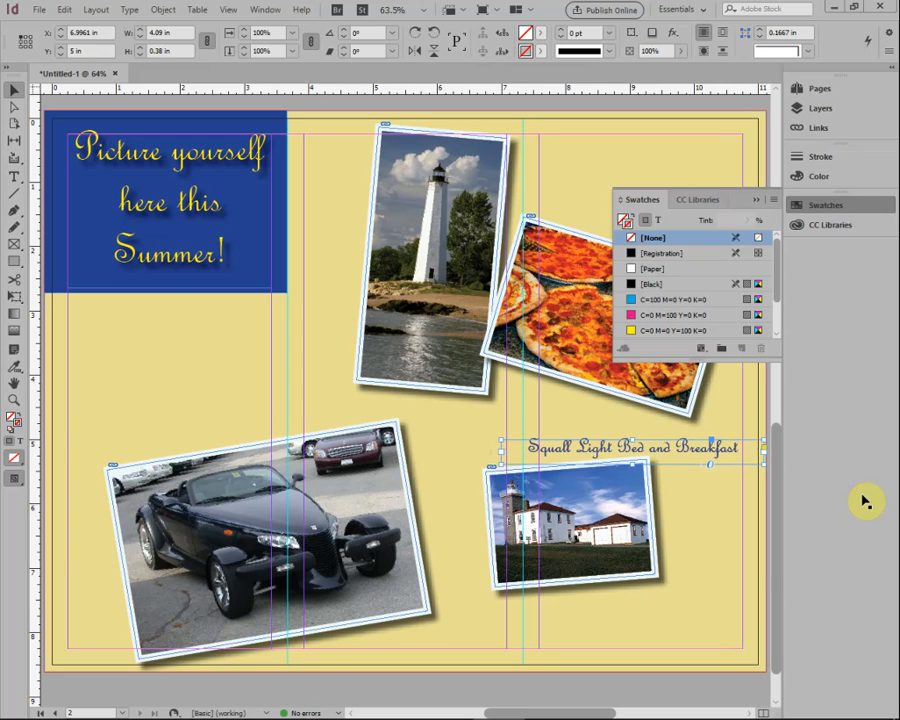
key("Down")
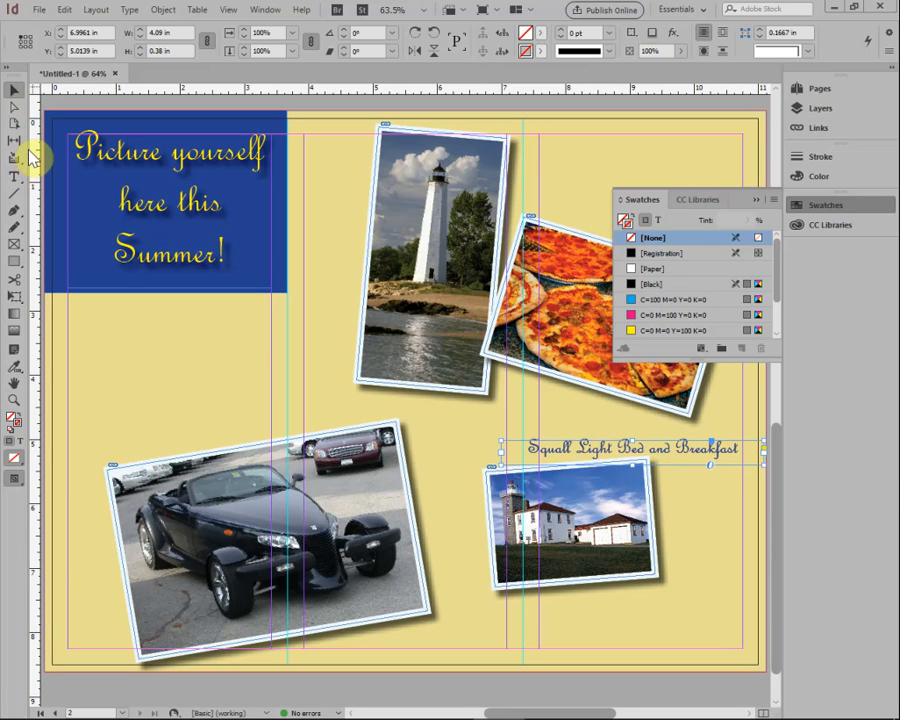
- Paste a caption copy above the car photo at about X 0.25 in, Y 4.47 in and change its text to "Car Show, June 25"
key("ctrl+v")
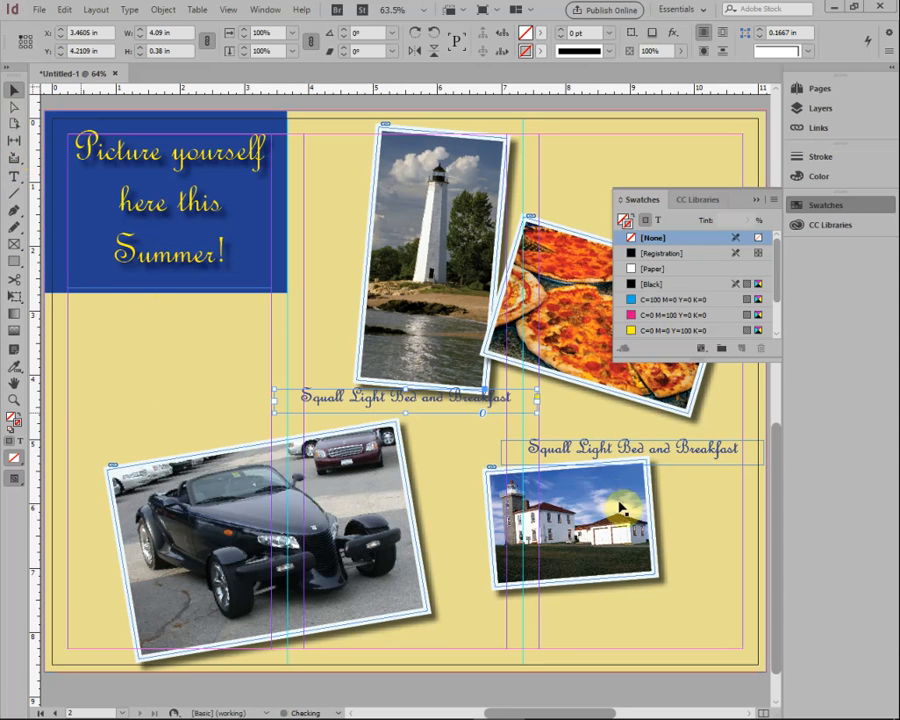
left_click_drag(404, 400, 197, 424)
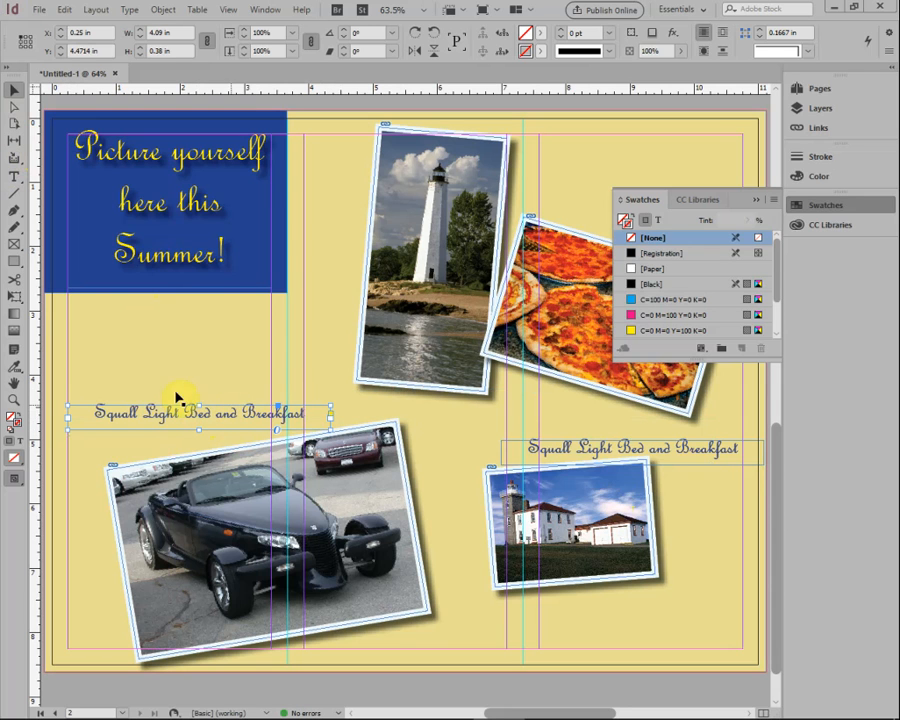
left_click(15, 177)
left_click_drag(311, 411, 50, 398)
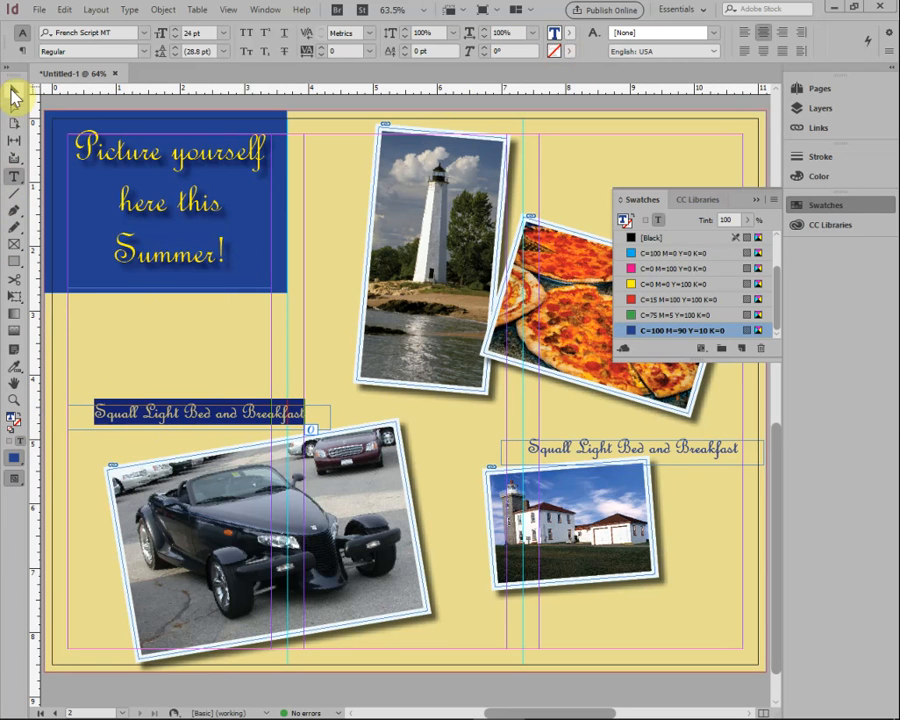
left_click(14, 93)
left_click(14, 176)
left_click(305, 410)
left_click_drag(305, 410, 36, 405)
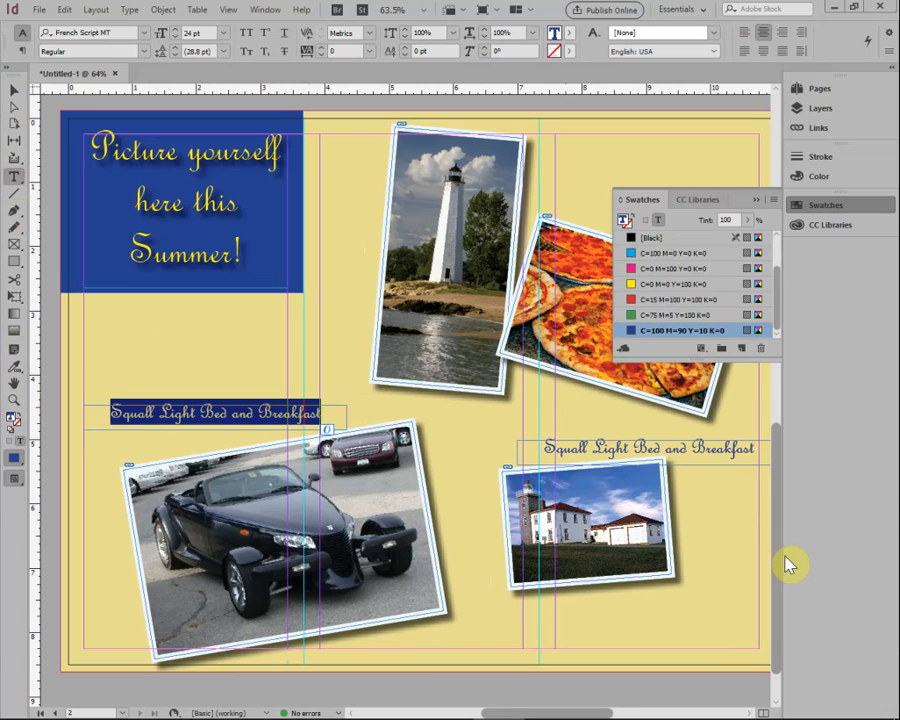
type("Ca")
type("r Show")
type(".")
type(" Ju")
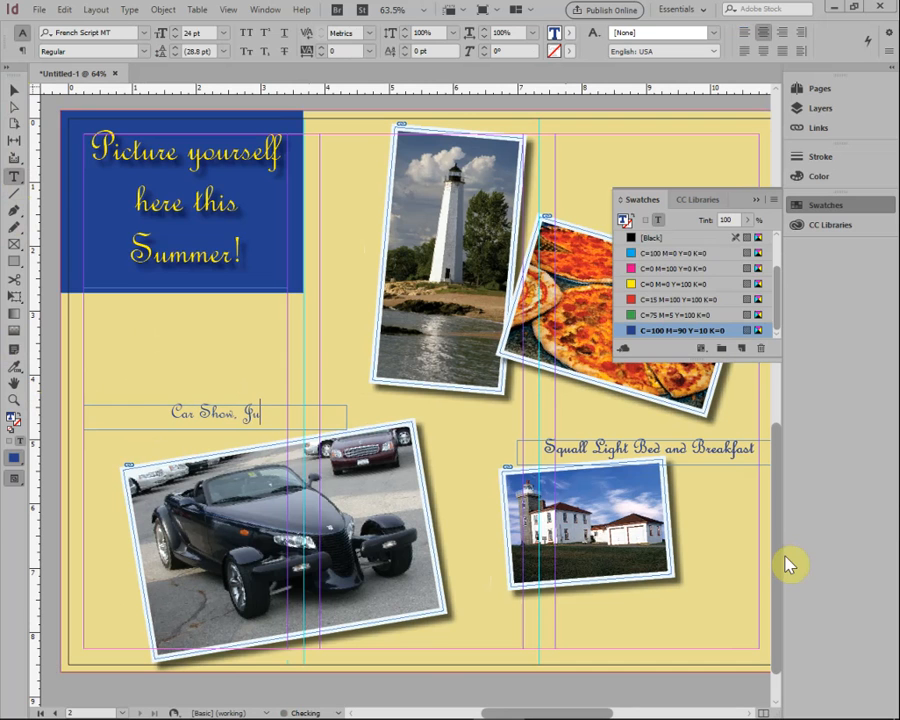
type("ne 25")
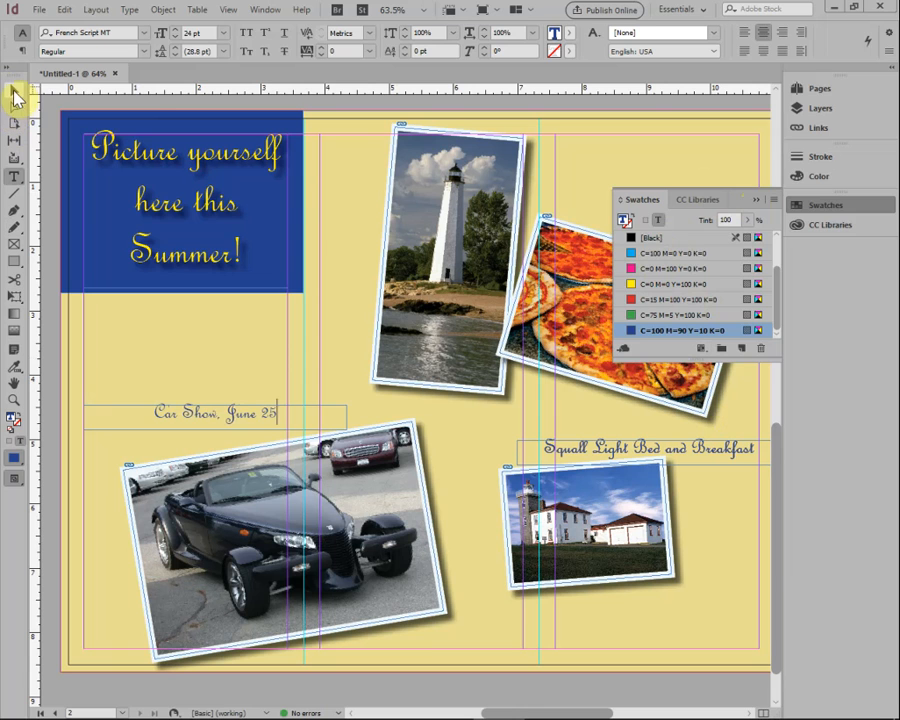
- Nudge the car show caption down to about Y 4.61 in, closer to the car photo
left_click(17, 97)
left_click(210, 418)
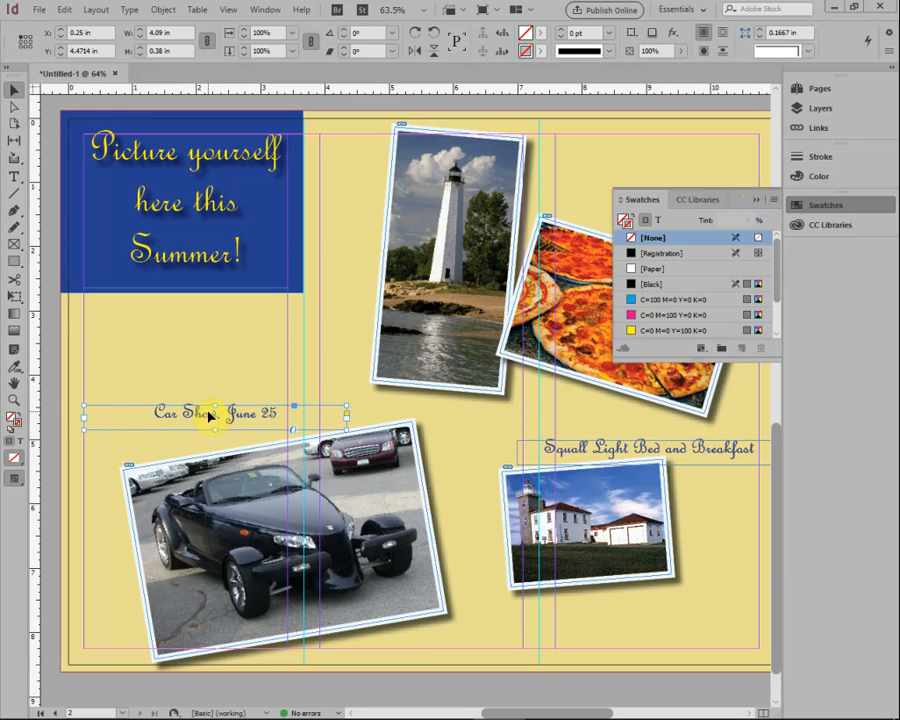
key("Down")
key("Down")
key("Down")
key("Down")
key("Down")
key("Down")
key("Down")
key("Down")
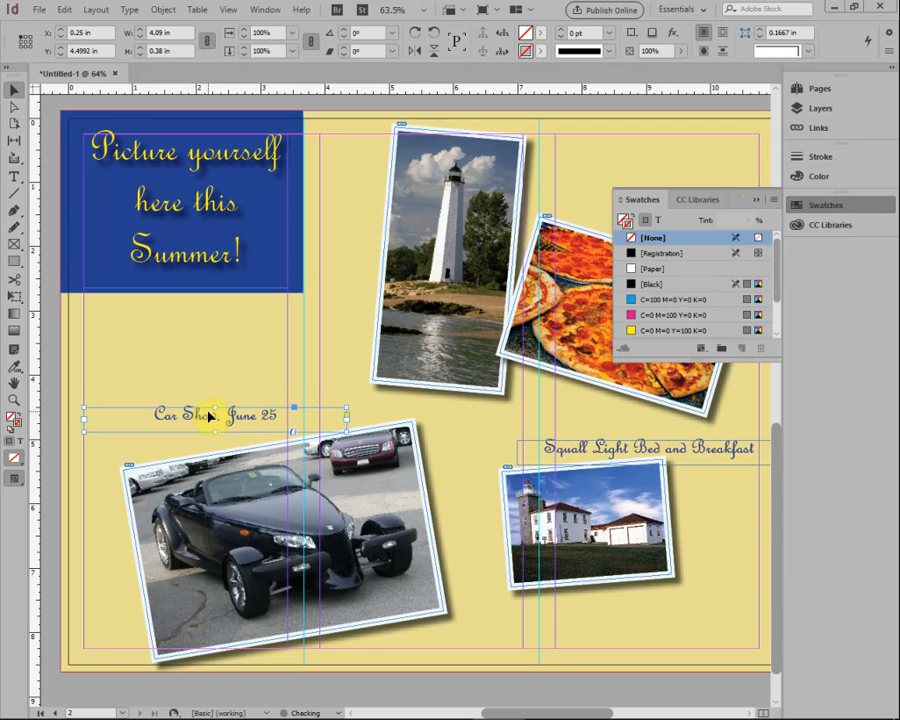
key("Down")
key("Down")
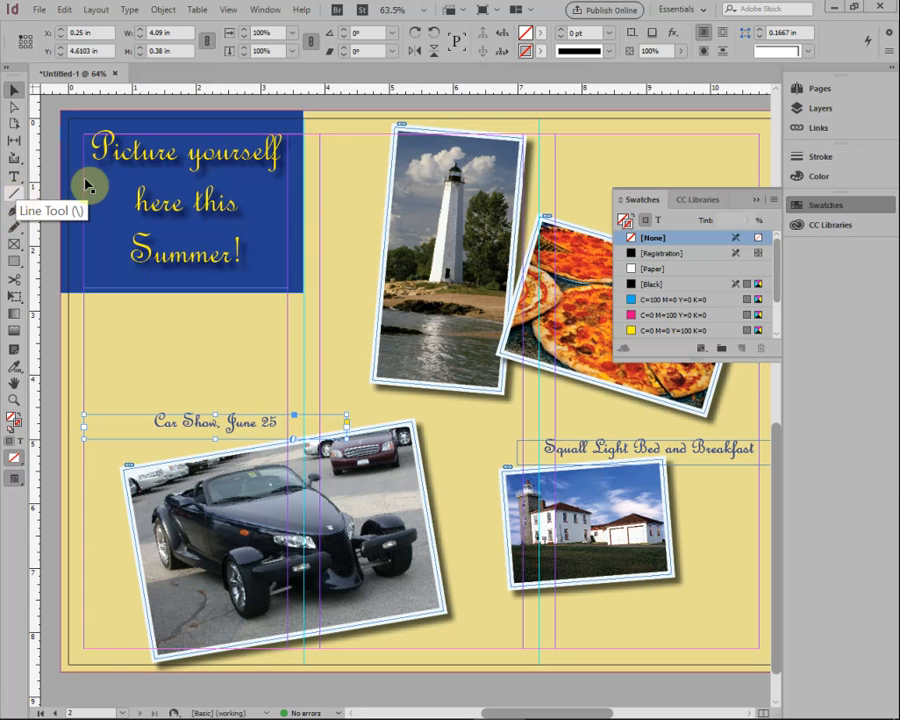
- Move the lighthouse photo to about X 4.98 in, Y -0.08 in and paste a copy of the car show caption beneath it
left_click(421, 234)
left_click_drag(421, 234, 414, 222)
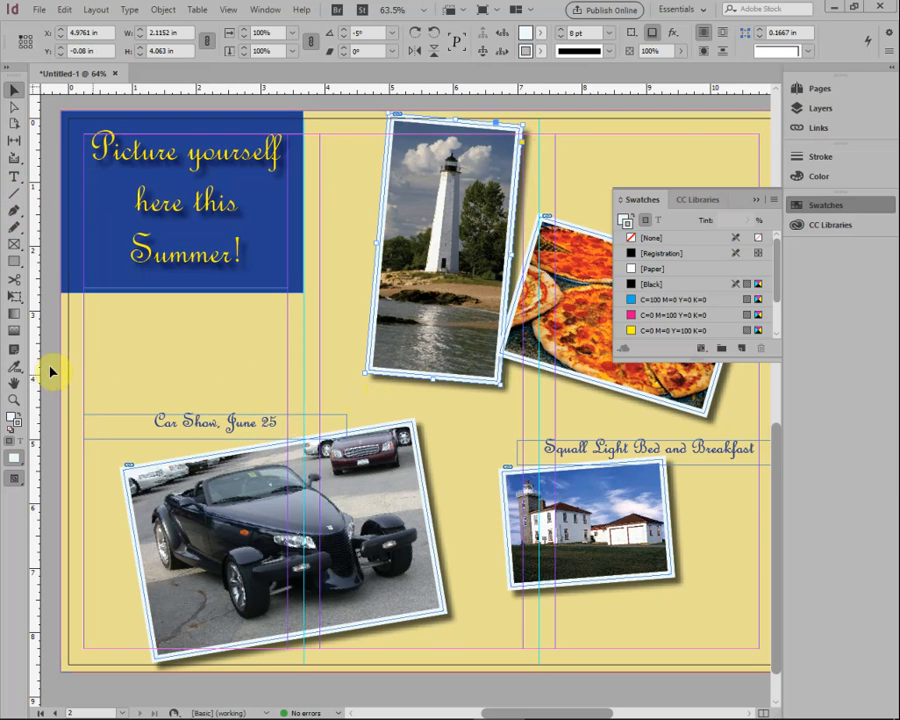
left_click(182, 434)
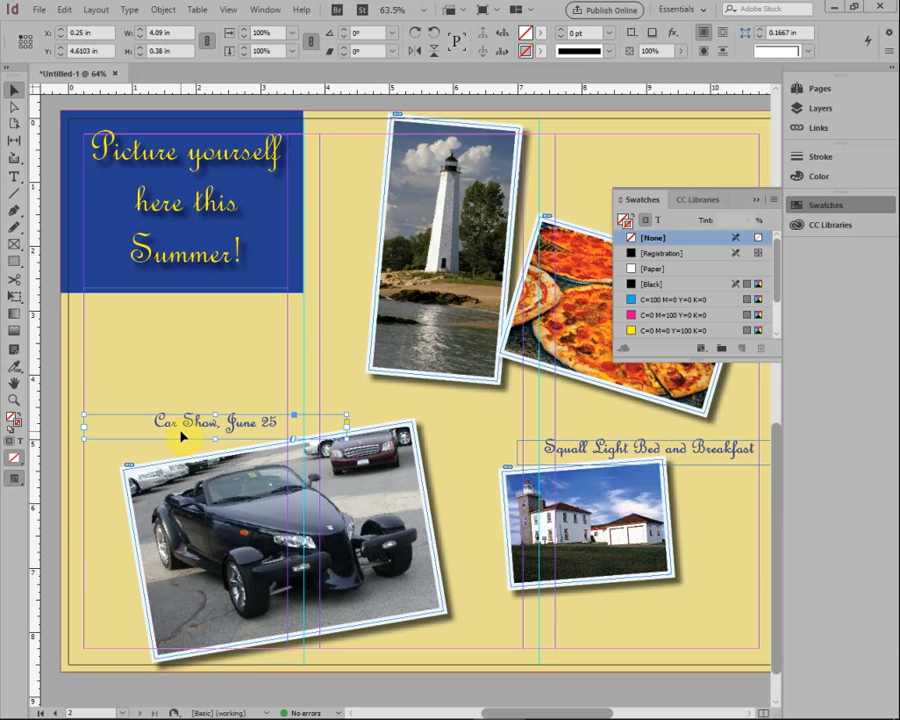
key("ctrl+c")
key("ctrl+v")
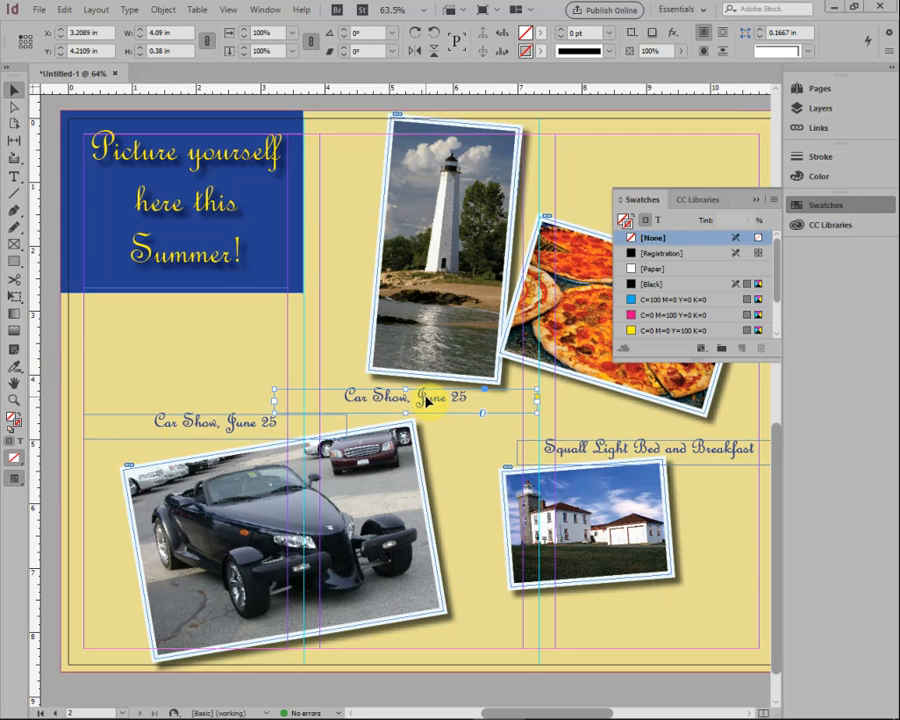
- Replace the text of the caption beneath the lighthouse photo with "Bishop Point Lighthouse" and collapse the swatch list
left_click(14, 176)
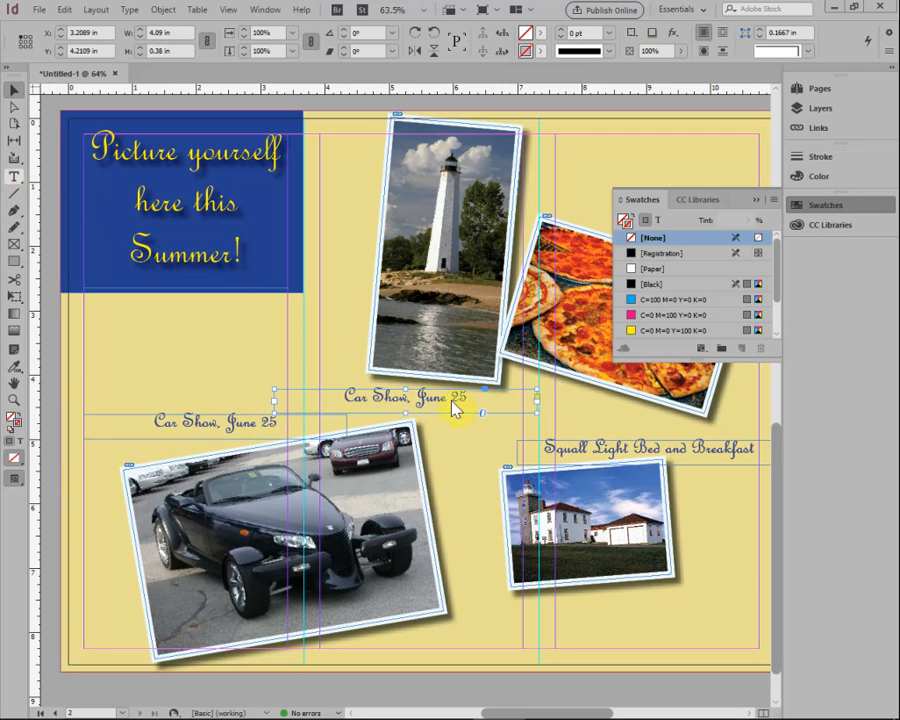
left_click(462, 394)
left_click_drag(462, 394, 316, 388)
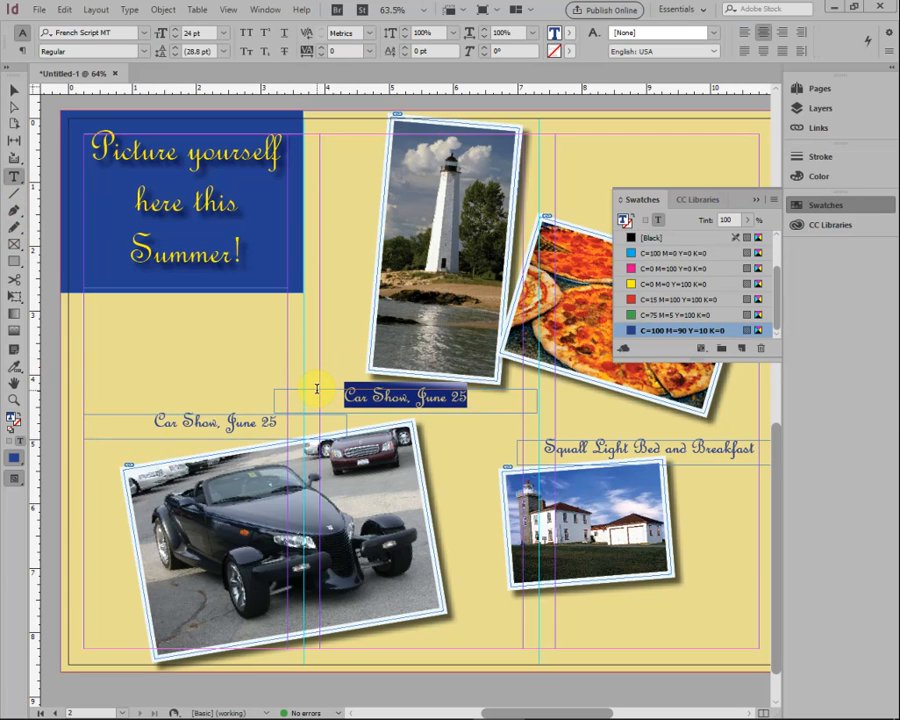
type("Bishop Point ")
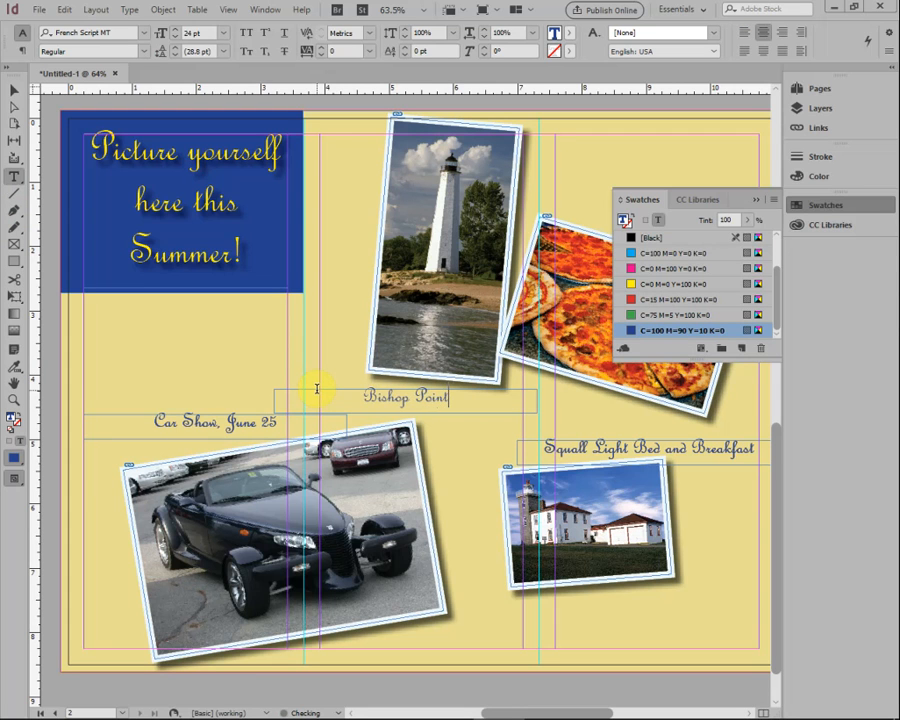
type("Lighthouse")
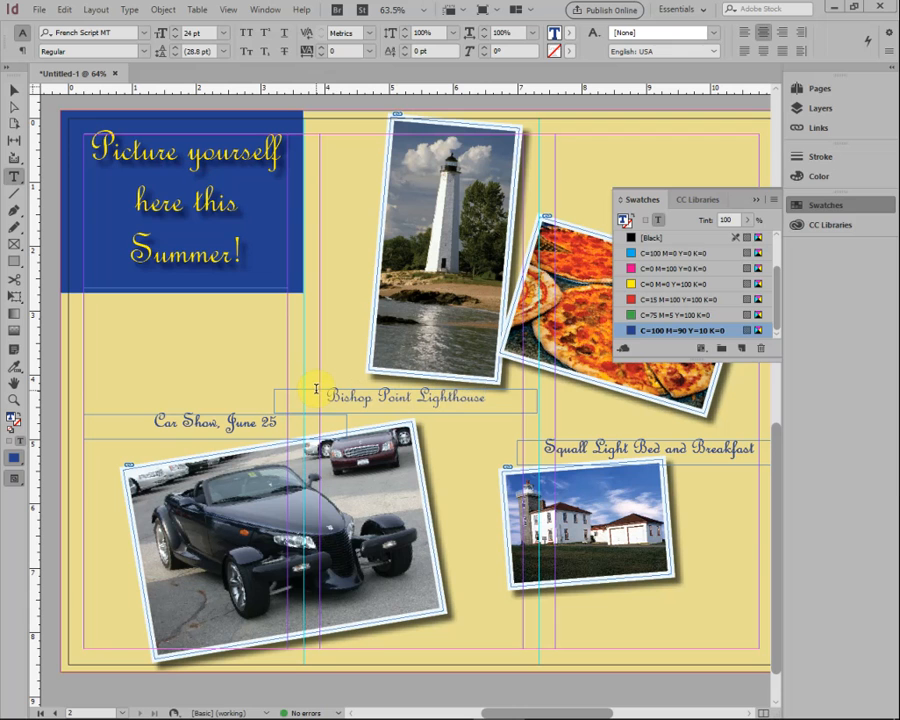
left_click(758, 200)
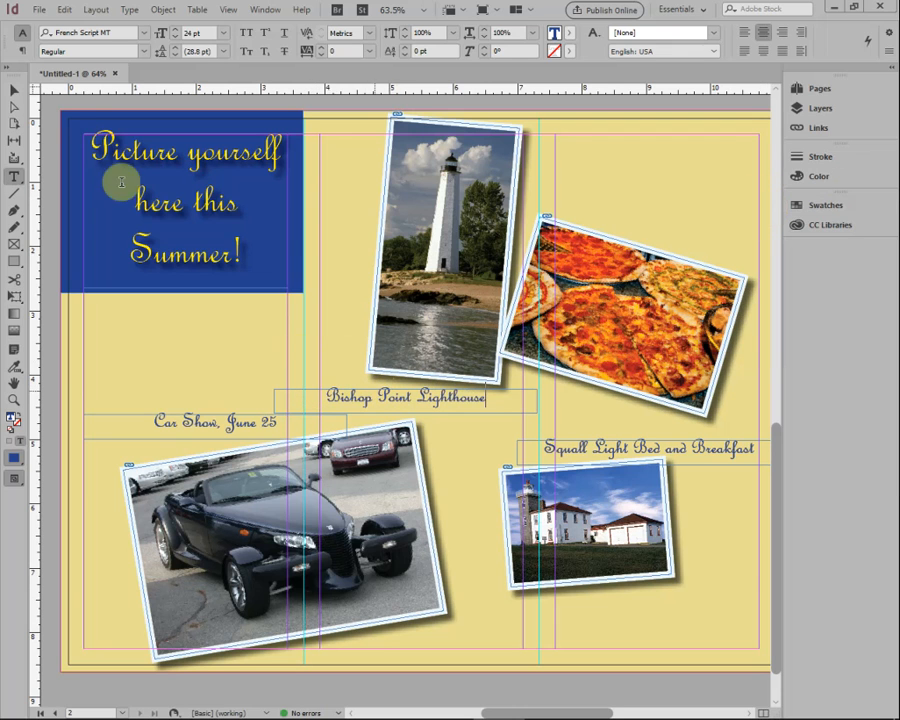
- Duplicate the lighthouse caption and place the copy just above the pizza photo at about X 7.12 in, Y 1.30 in
left_click(10, 94)
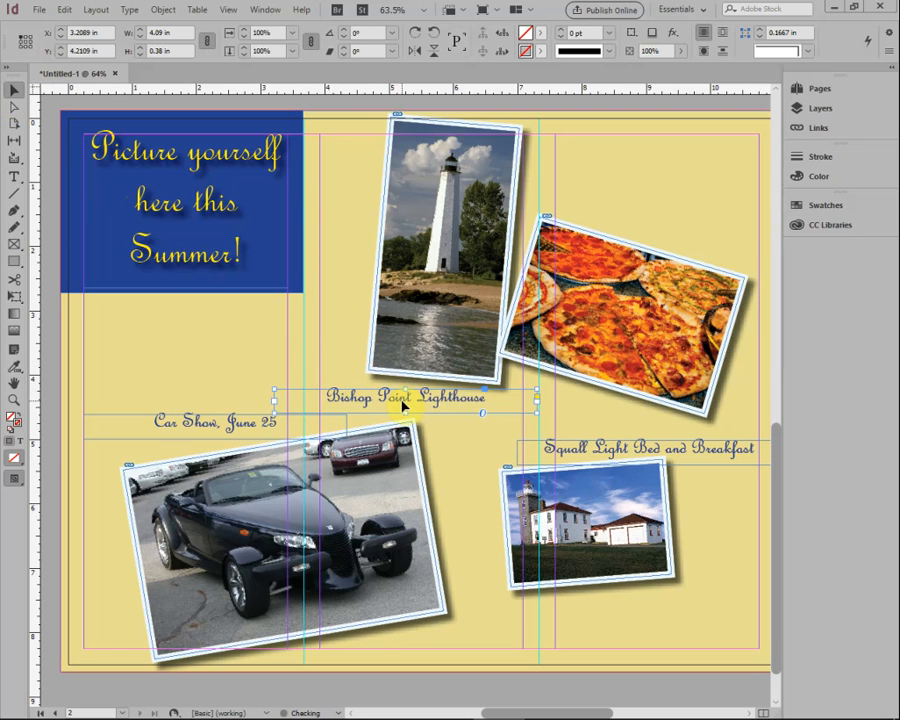
left_click_drag(405, 403, 676, 212)
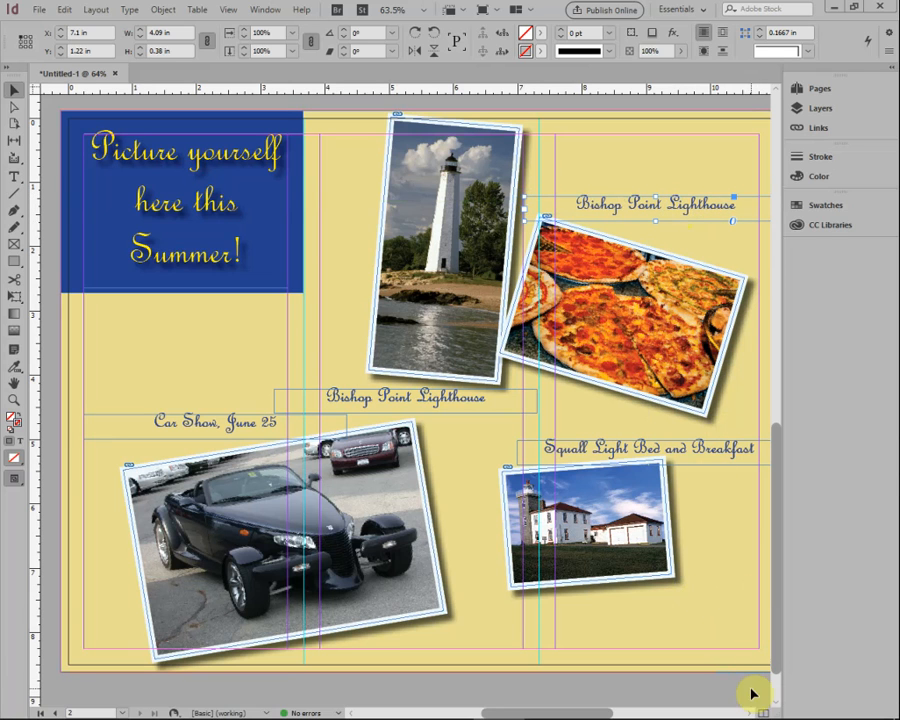
left_click(750, 712)
left_click(750, 712)
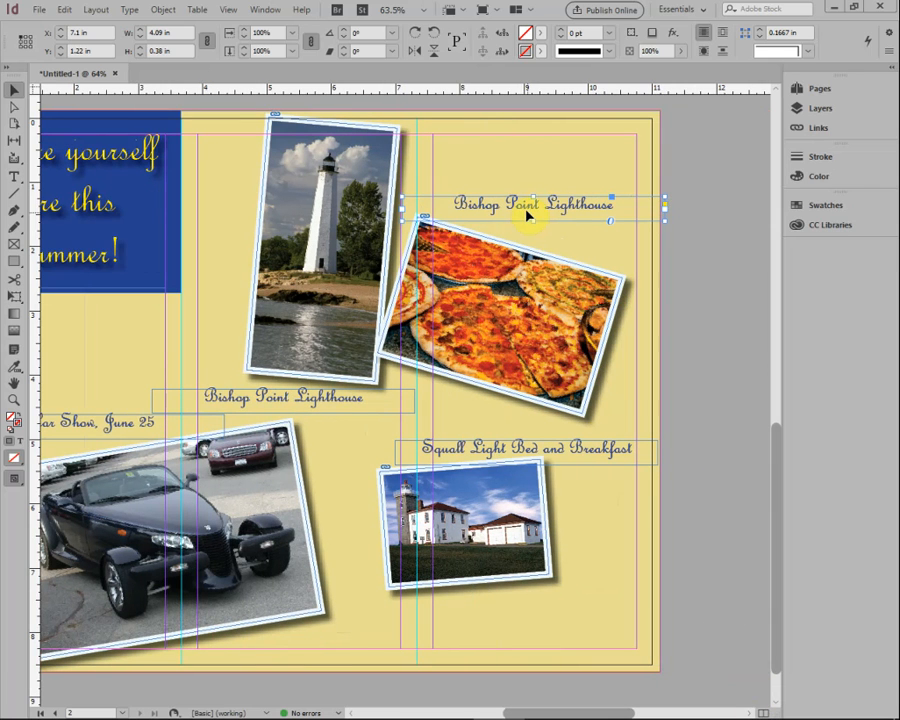
left_click_drag(530, 212, 532, 217)
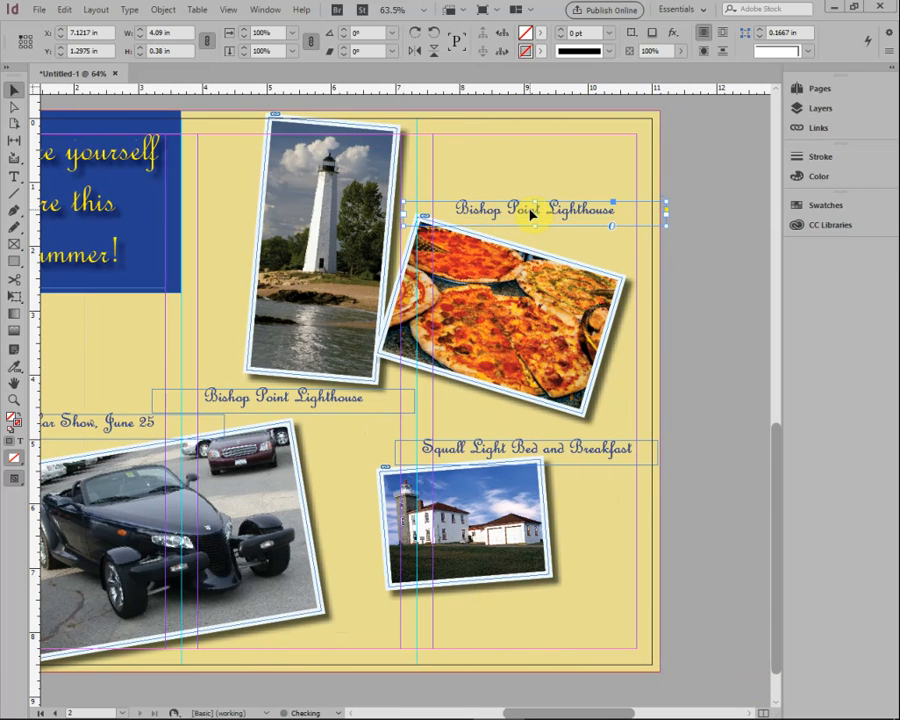
- Replace the text of the caption above the pizza photo with "Pizza Fest, July 23"
double_click(612, 208)
left_click_drag(612, 208, 460, 207)
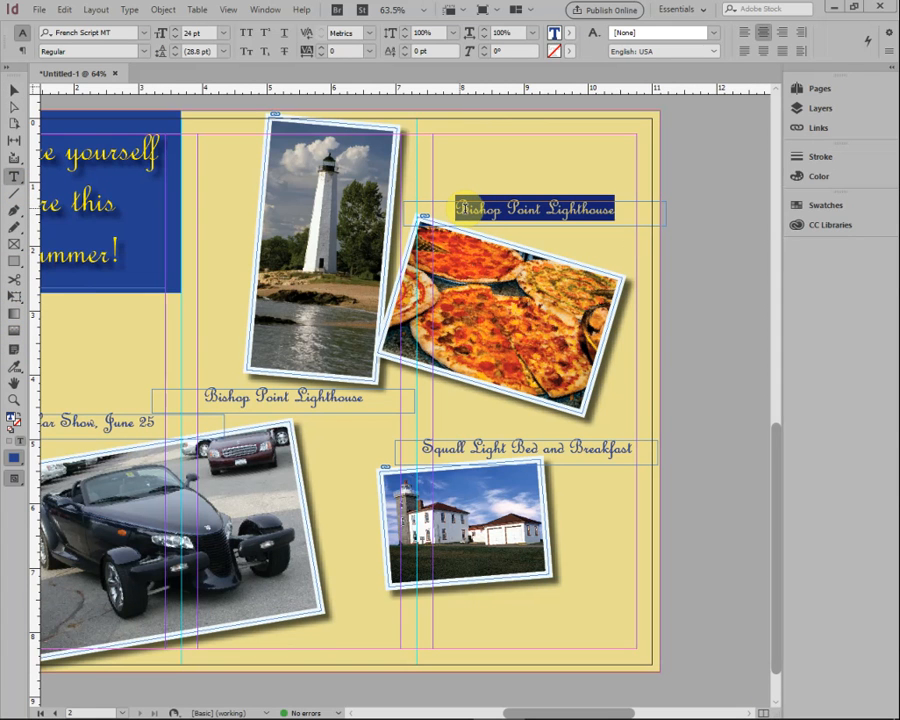
type("Pizza F")
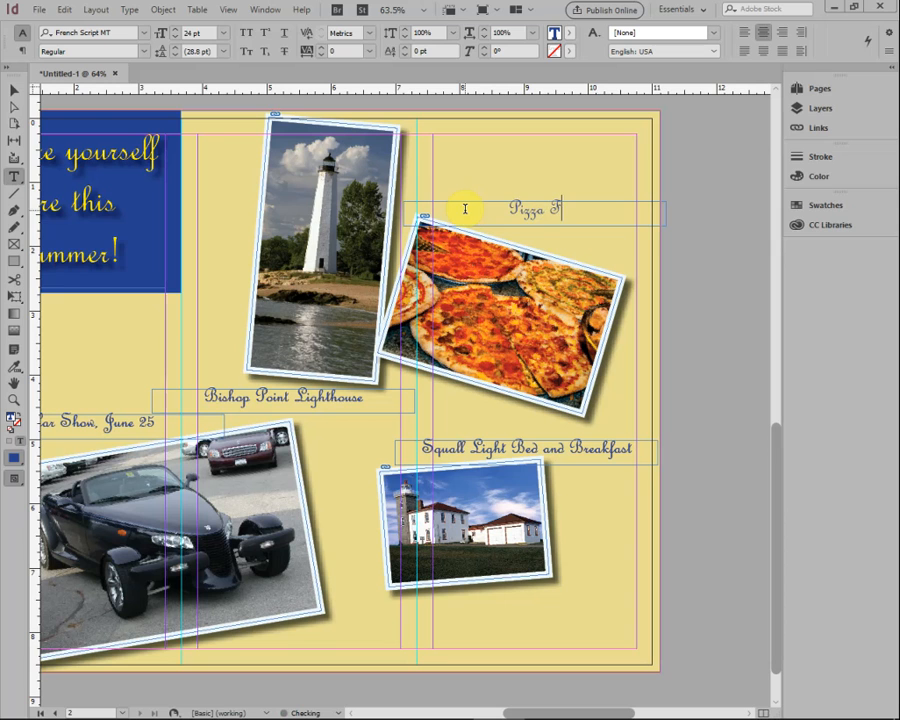
type("est, July 23")
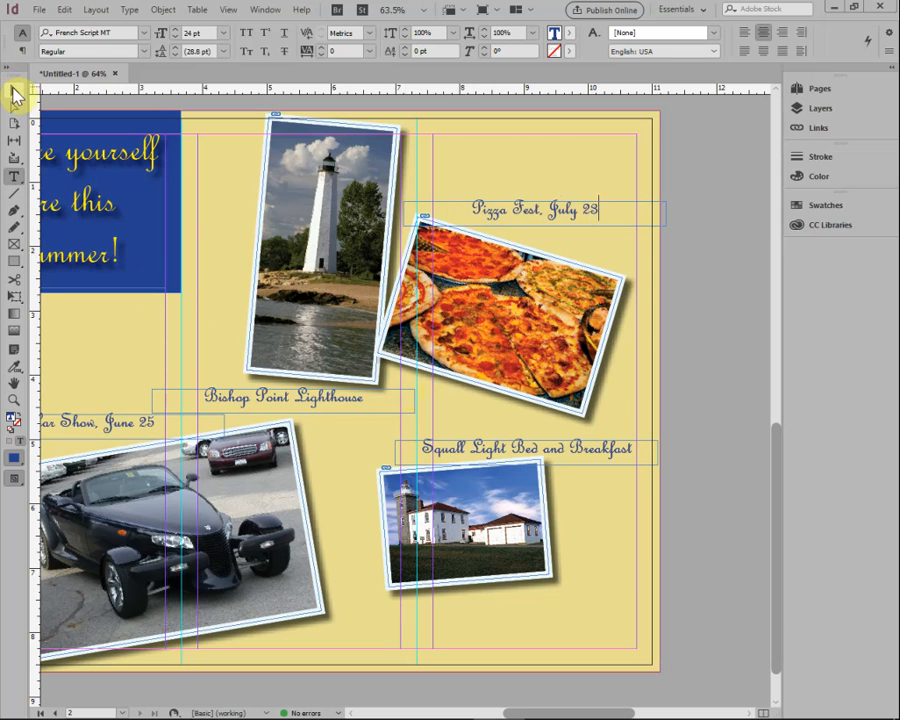
left_click(14, 95)
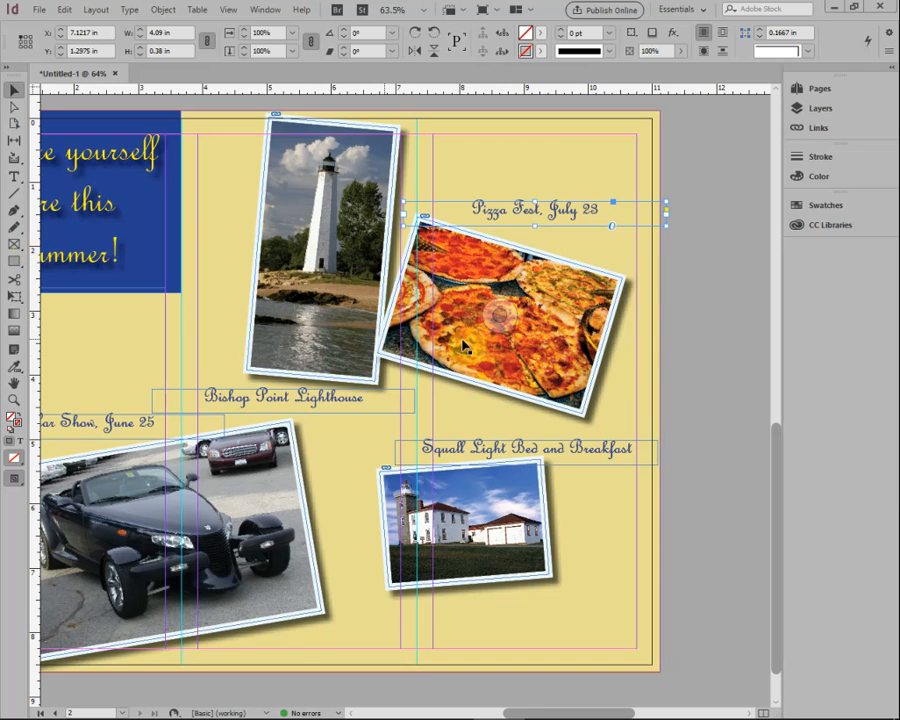
- Bring the lighthouse photo to the front so that it overlaps the pizza photo
left_click(340, 350)
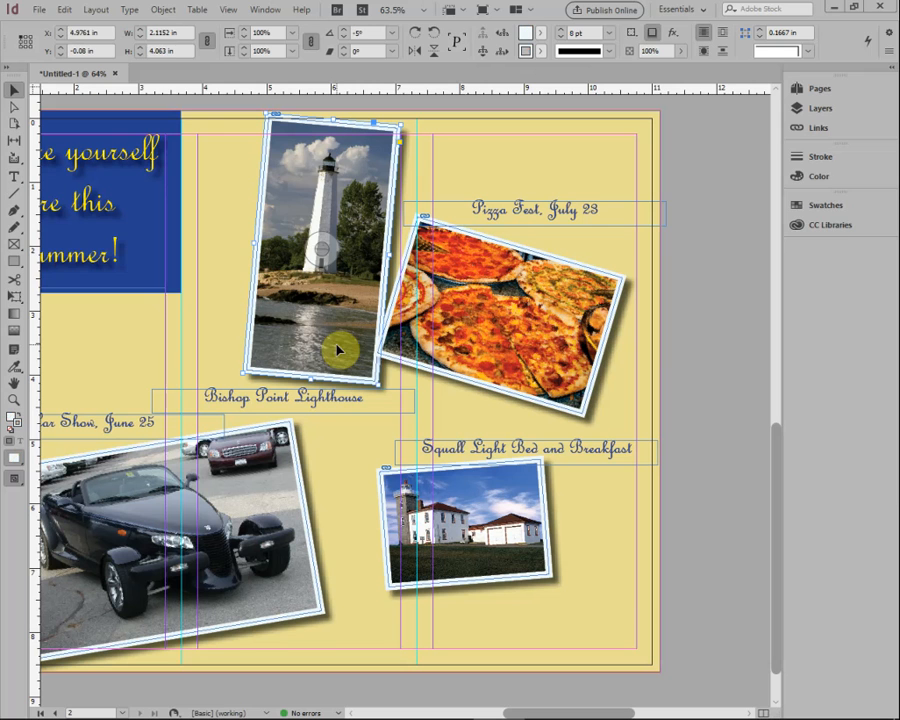
left_click(164, 10)
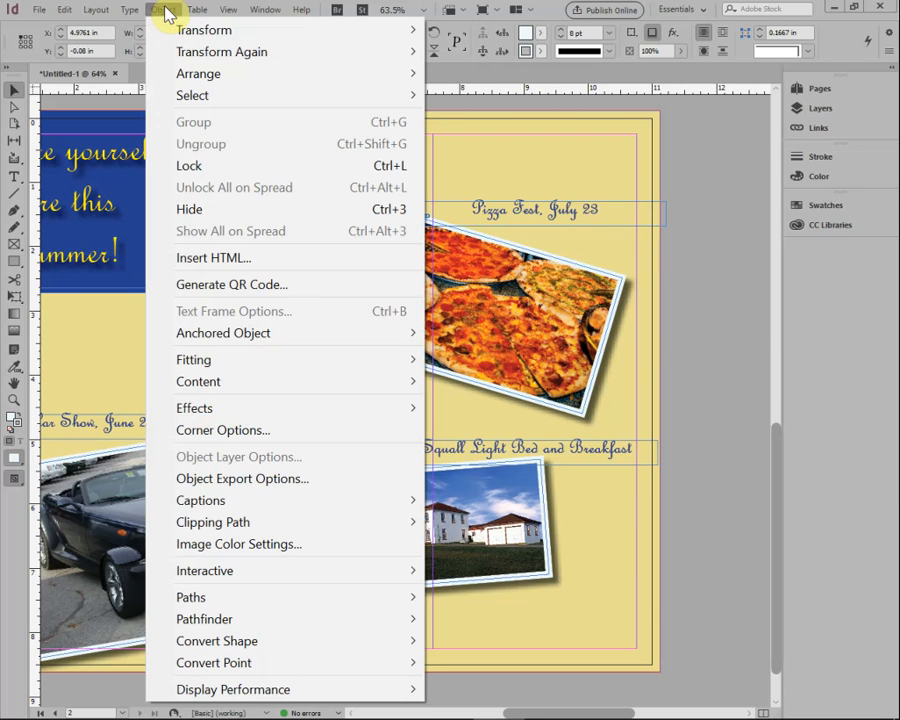
mouse_move(163, 72)
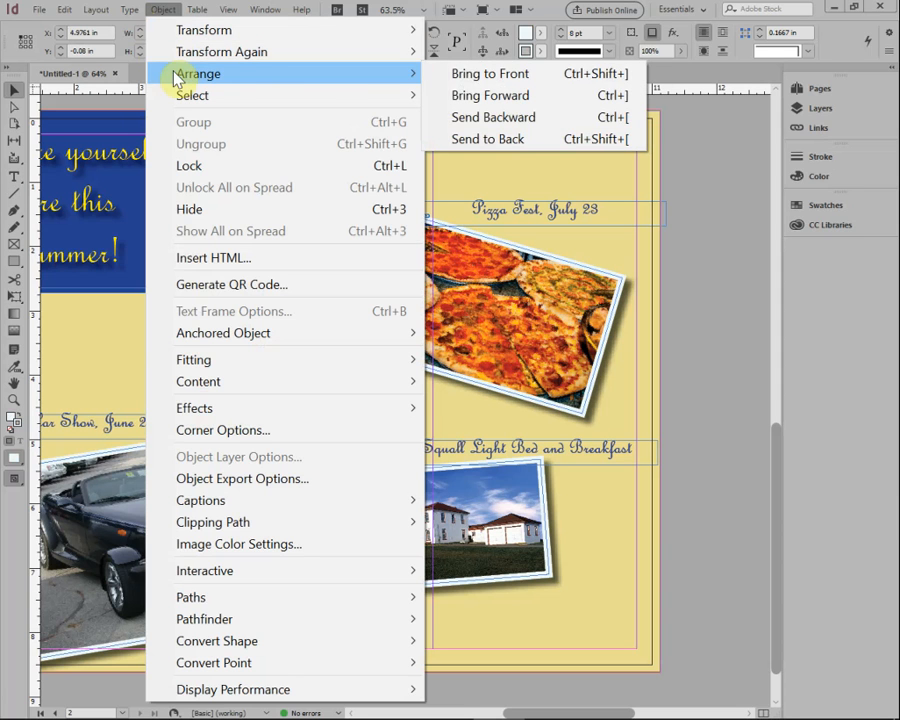
left_click(470, 76)
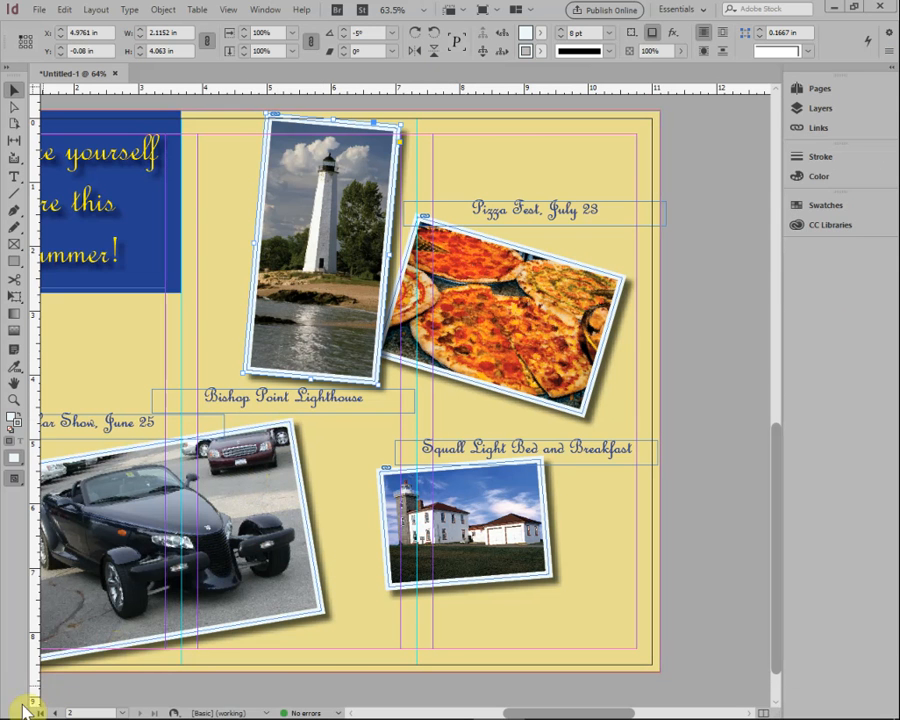
scroll(352, 712, "left", 4)
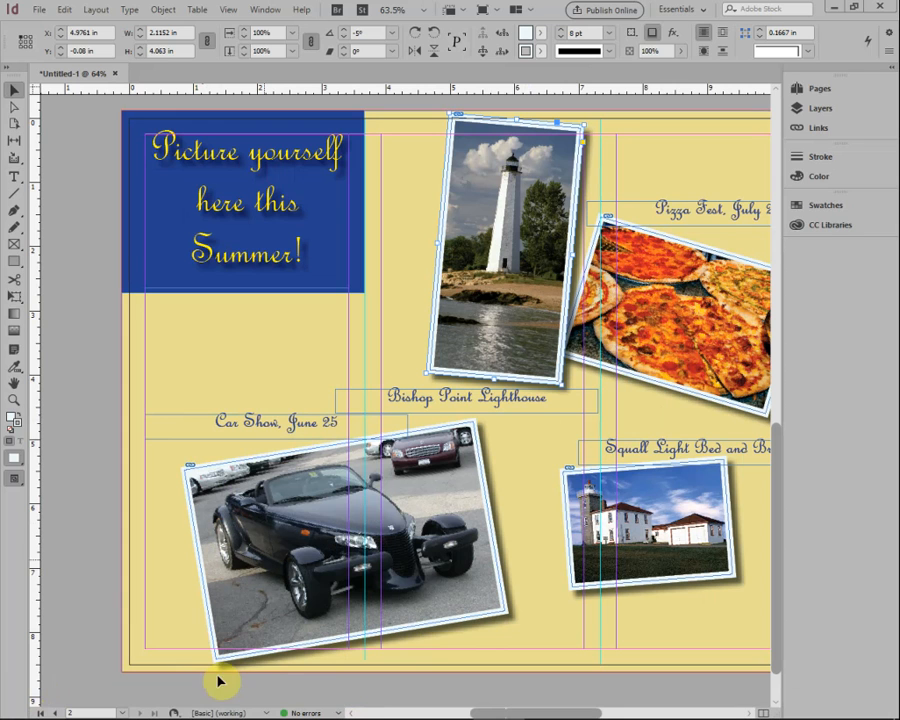
- Nudge the car photo slightly upward on the page to about Y 5.34 in
left_click(278, 567)
key("Up")
key("Up")
key("Up")
key("Up")
key("Up")
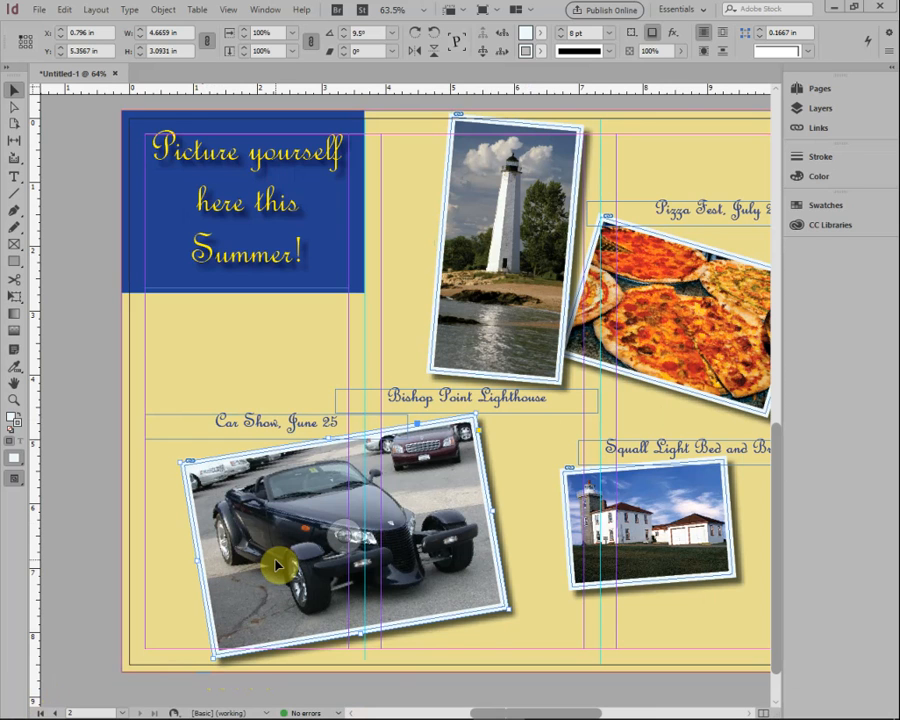
key("Up")
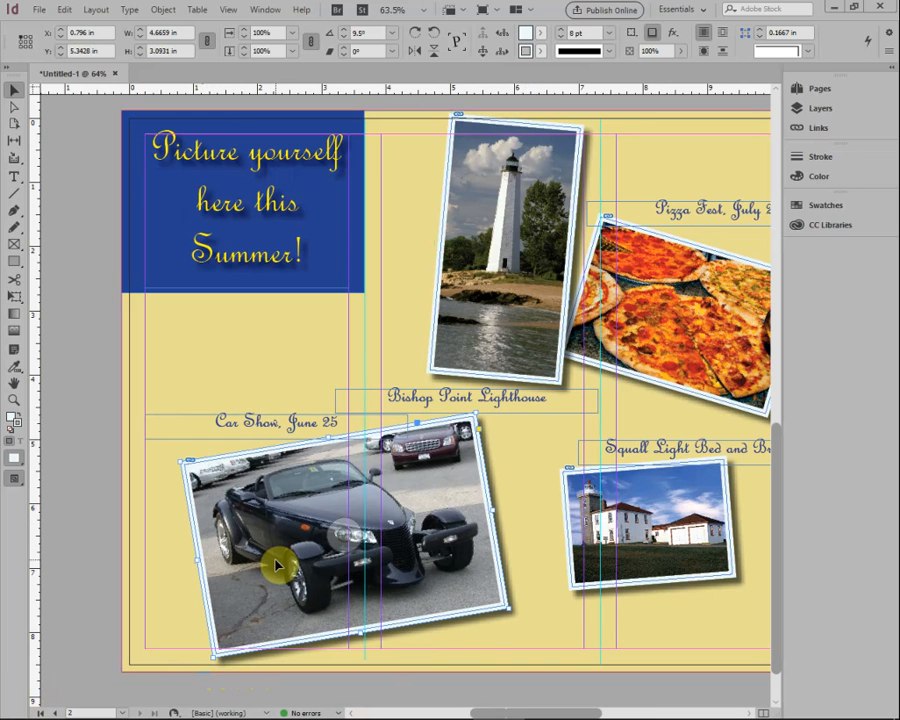
mouse_move(275, 671)
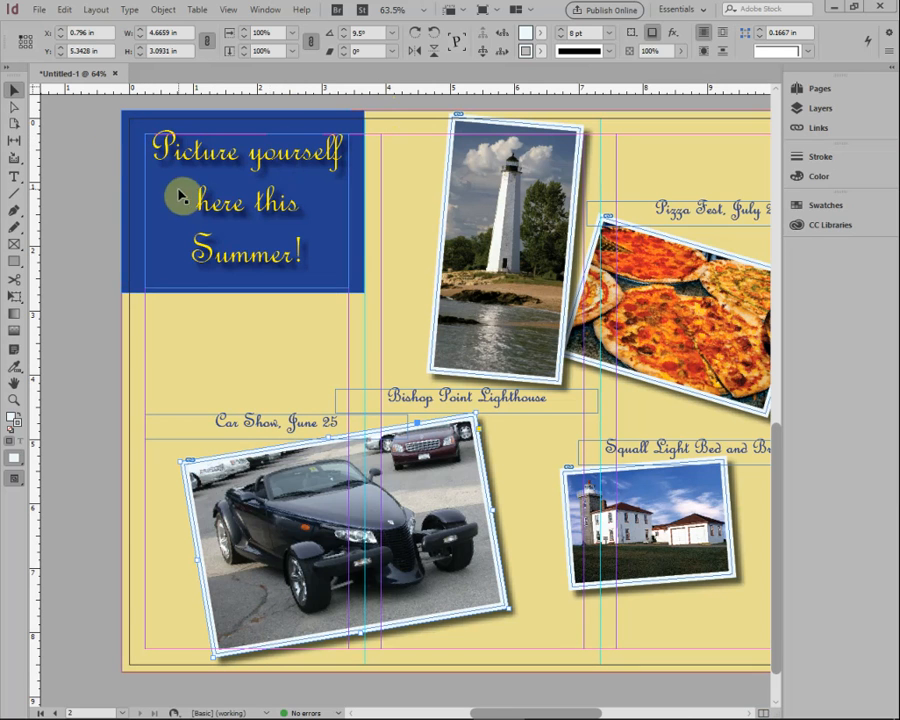
- Move the lighthouse photo and its caption down together in small nudges until the pair sits at about Y 0.003 in
left_click(487, 157)
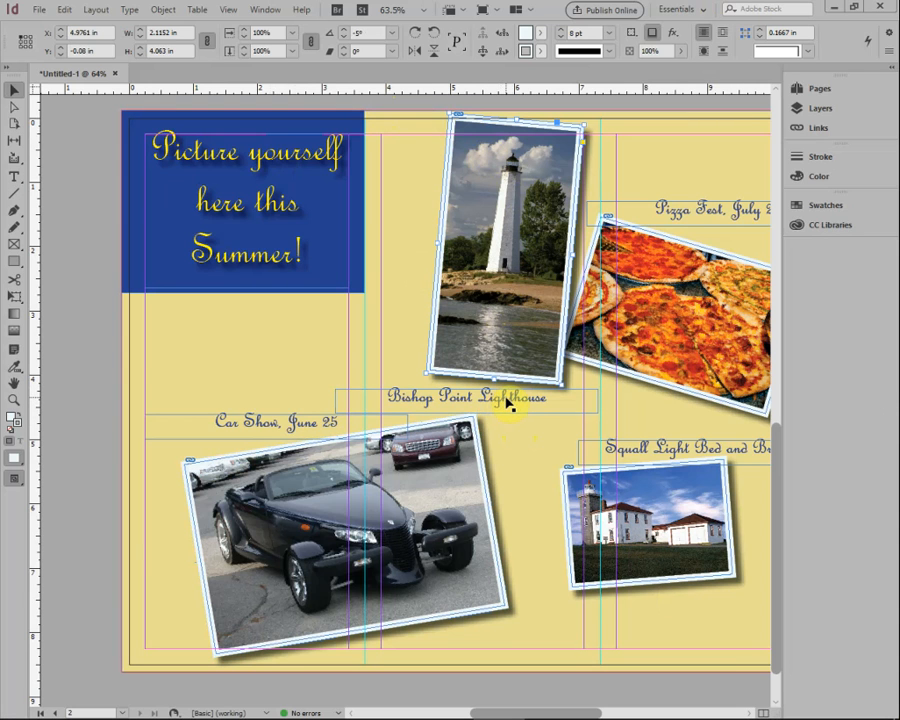
left_click(503, 403)
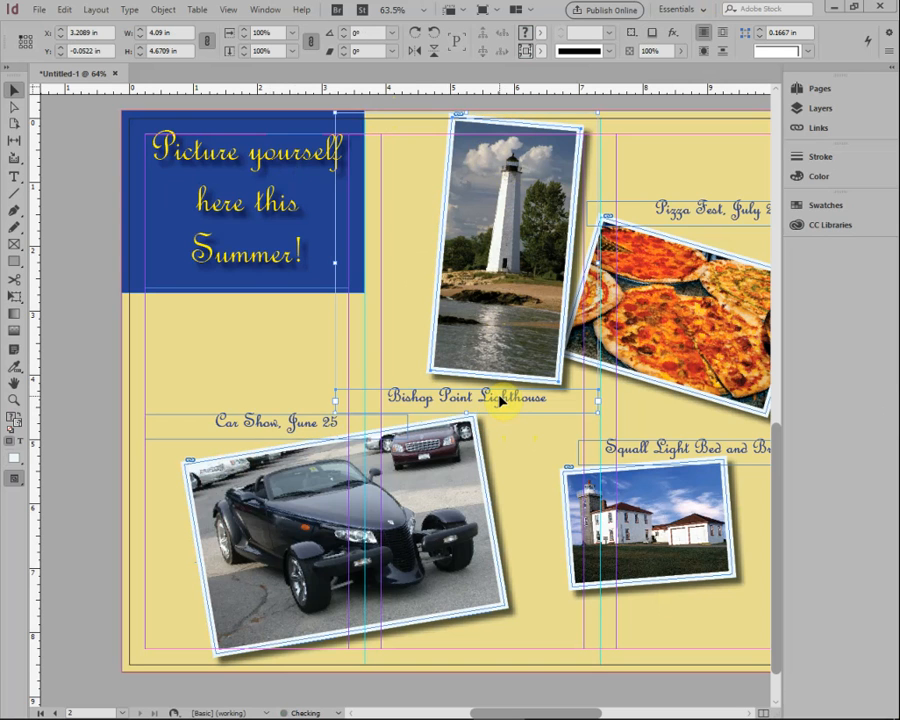
key("Down")
key("Down")
key("Down")
key("Down")
key("Down")
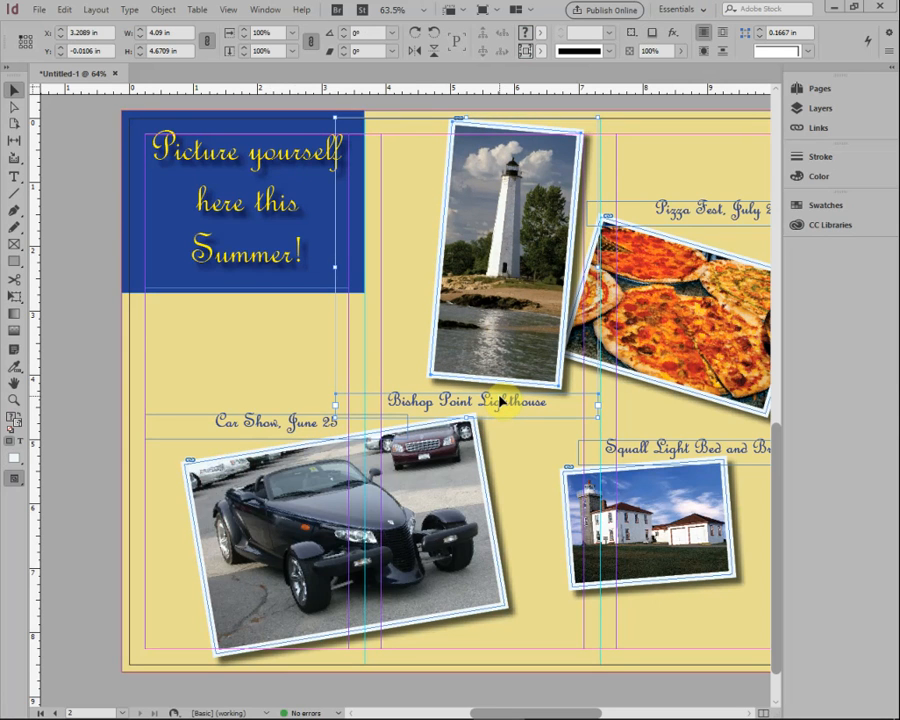
key("Down")
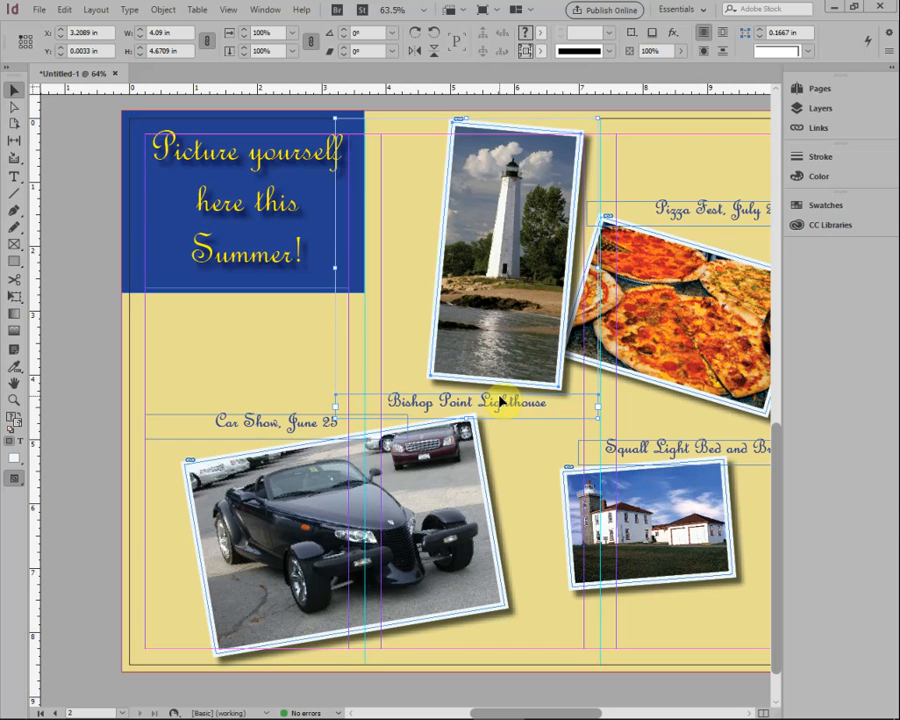
- Rotate the car photo to an angle of 8° and deselect it
left_click(440, 507)
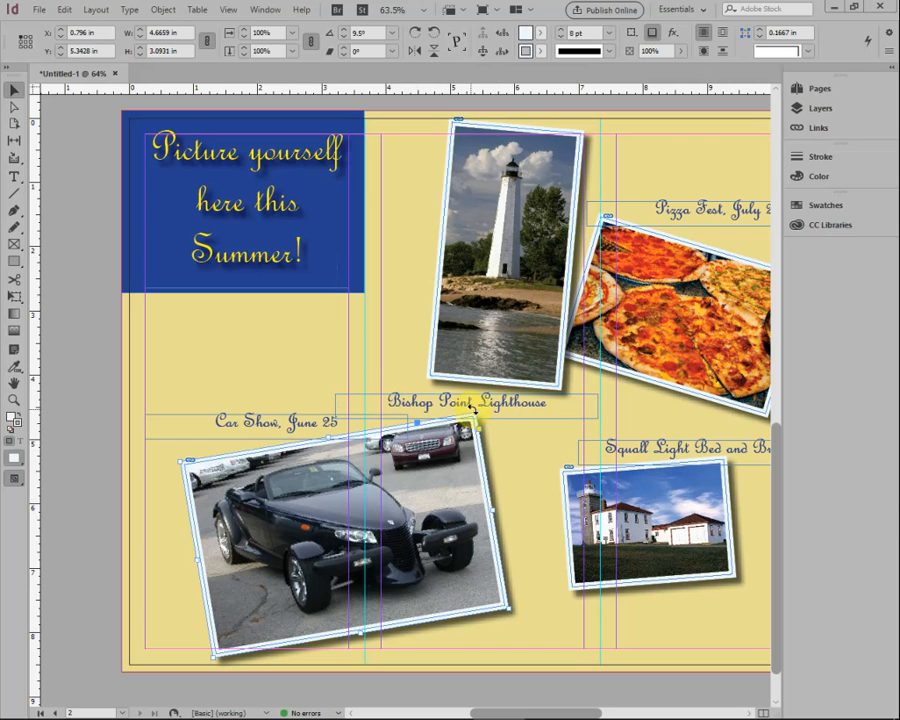
left_click_drag(476, 412, 480, 414)
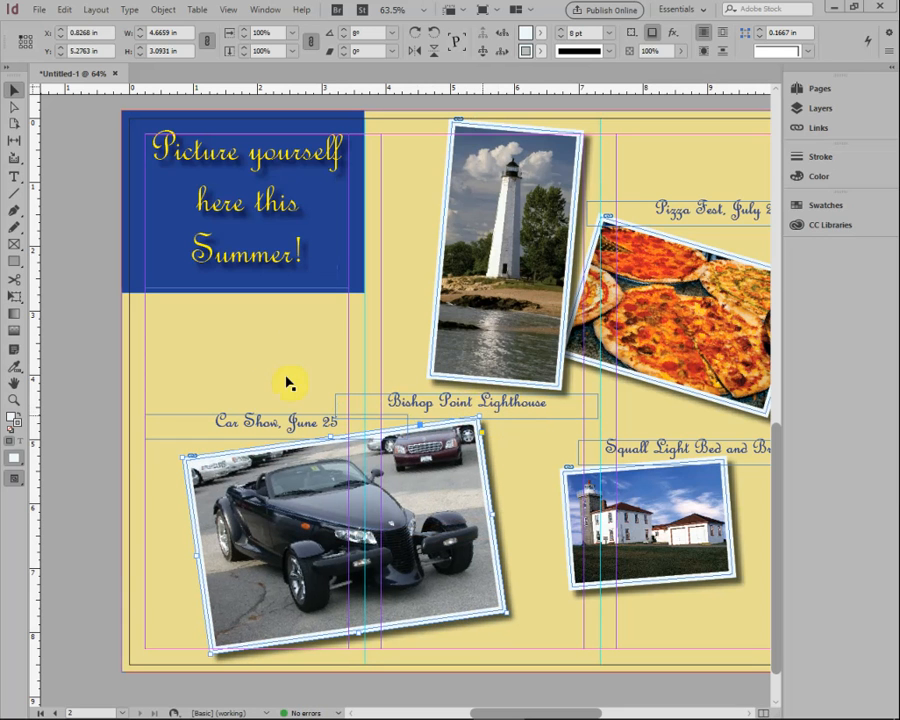
left_click(260, 351)
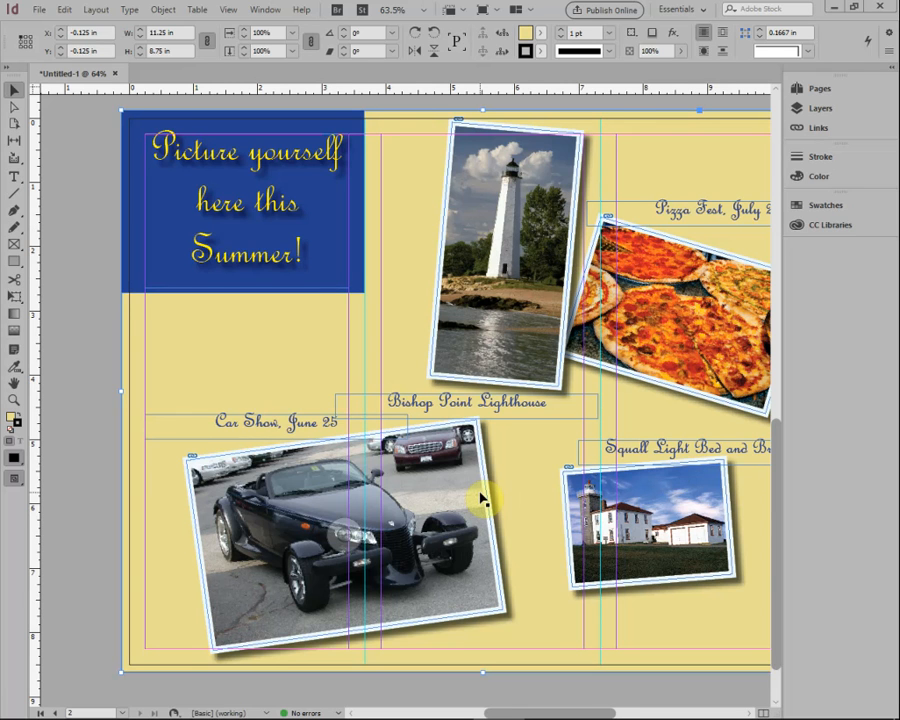
- Preview the whole inside page in Presentation mode and return to the normal editing view
key("ctrl+0")
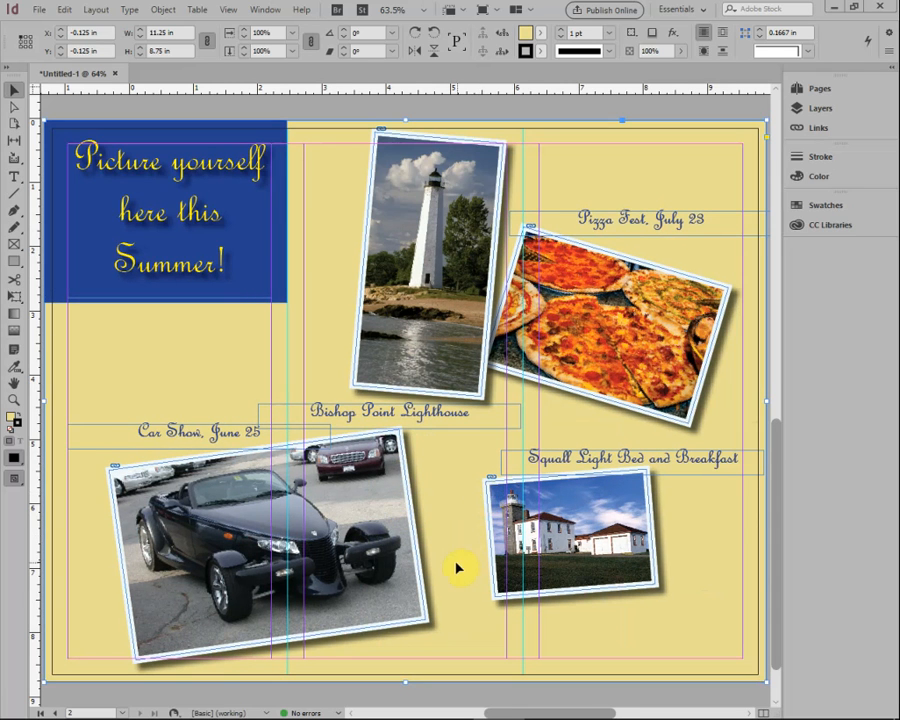
left_click(17, 487)
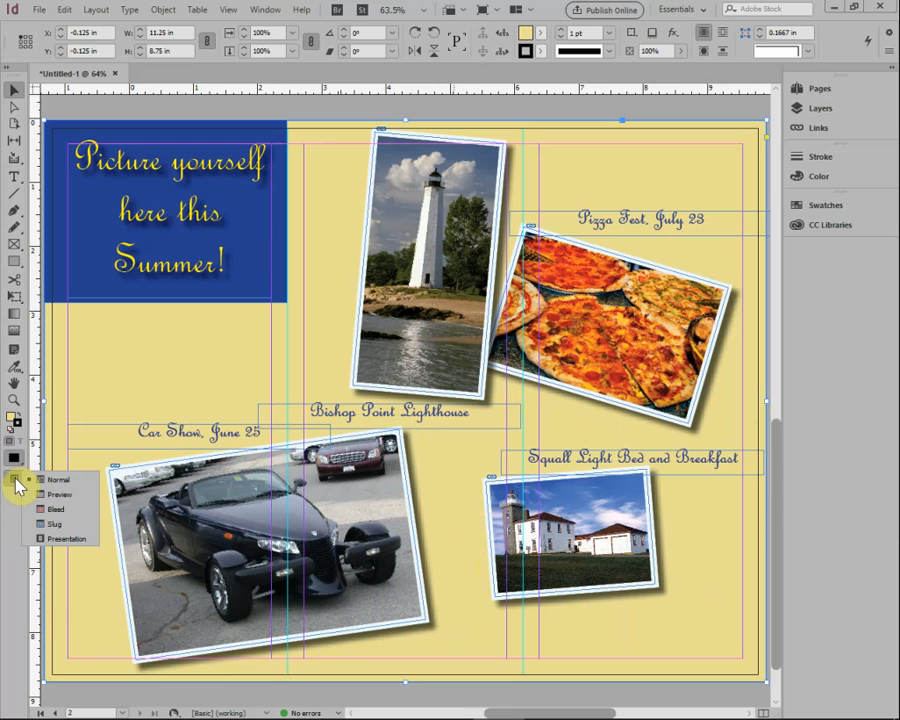
left_click(62, 540)
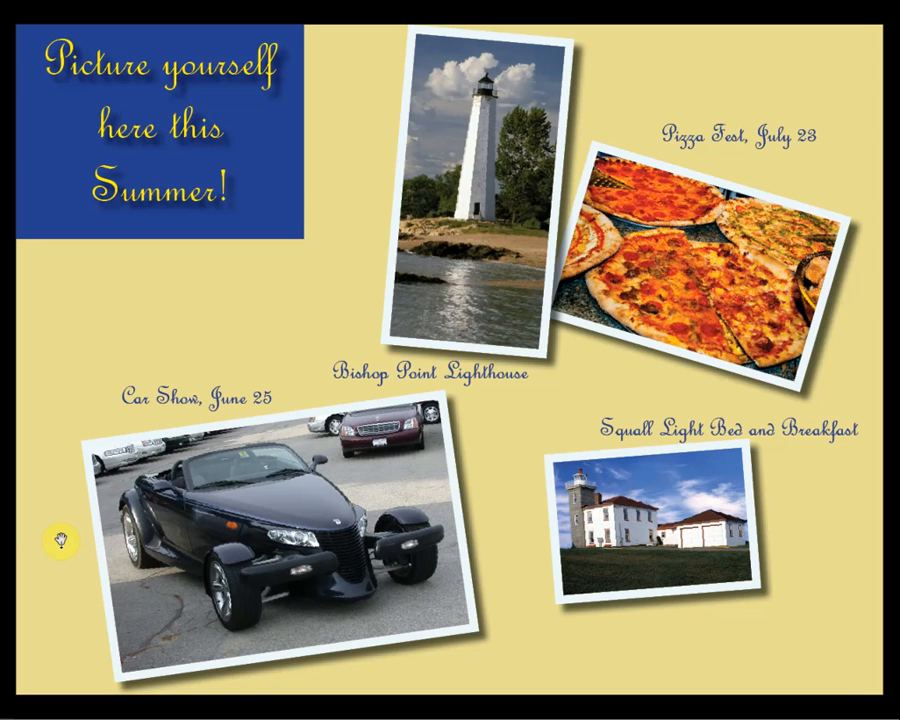
key("Escape")
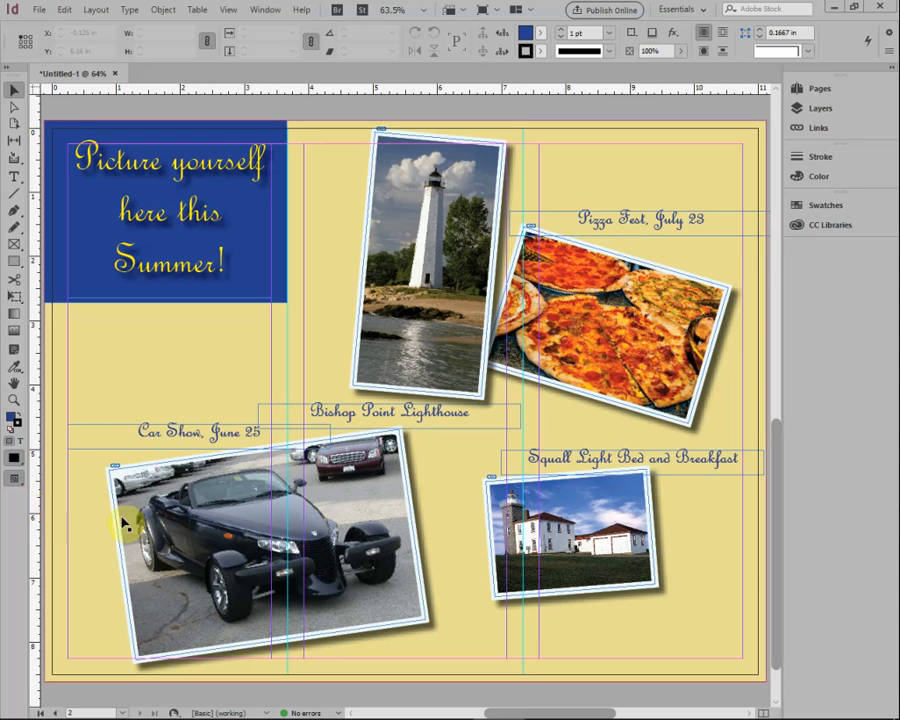
- Select the car photo
left_click(215, 541)
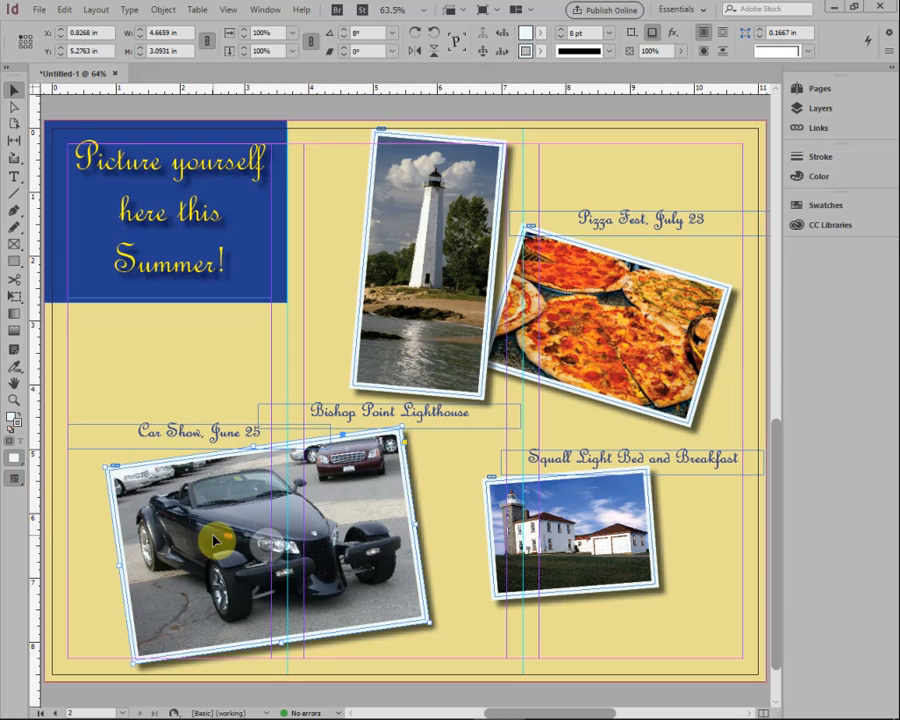